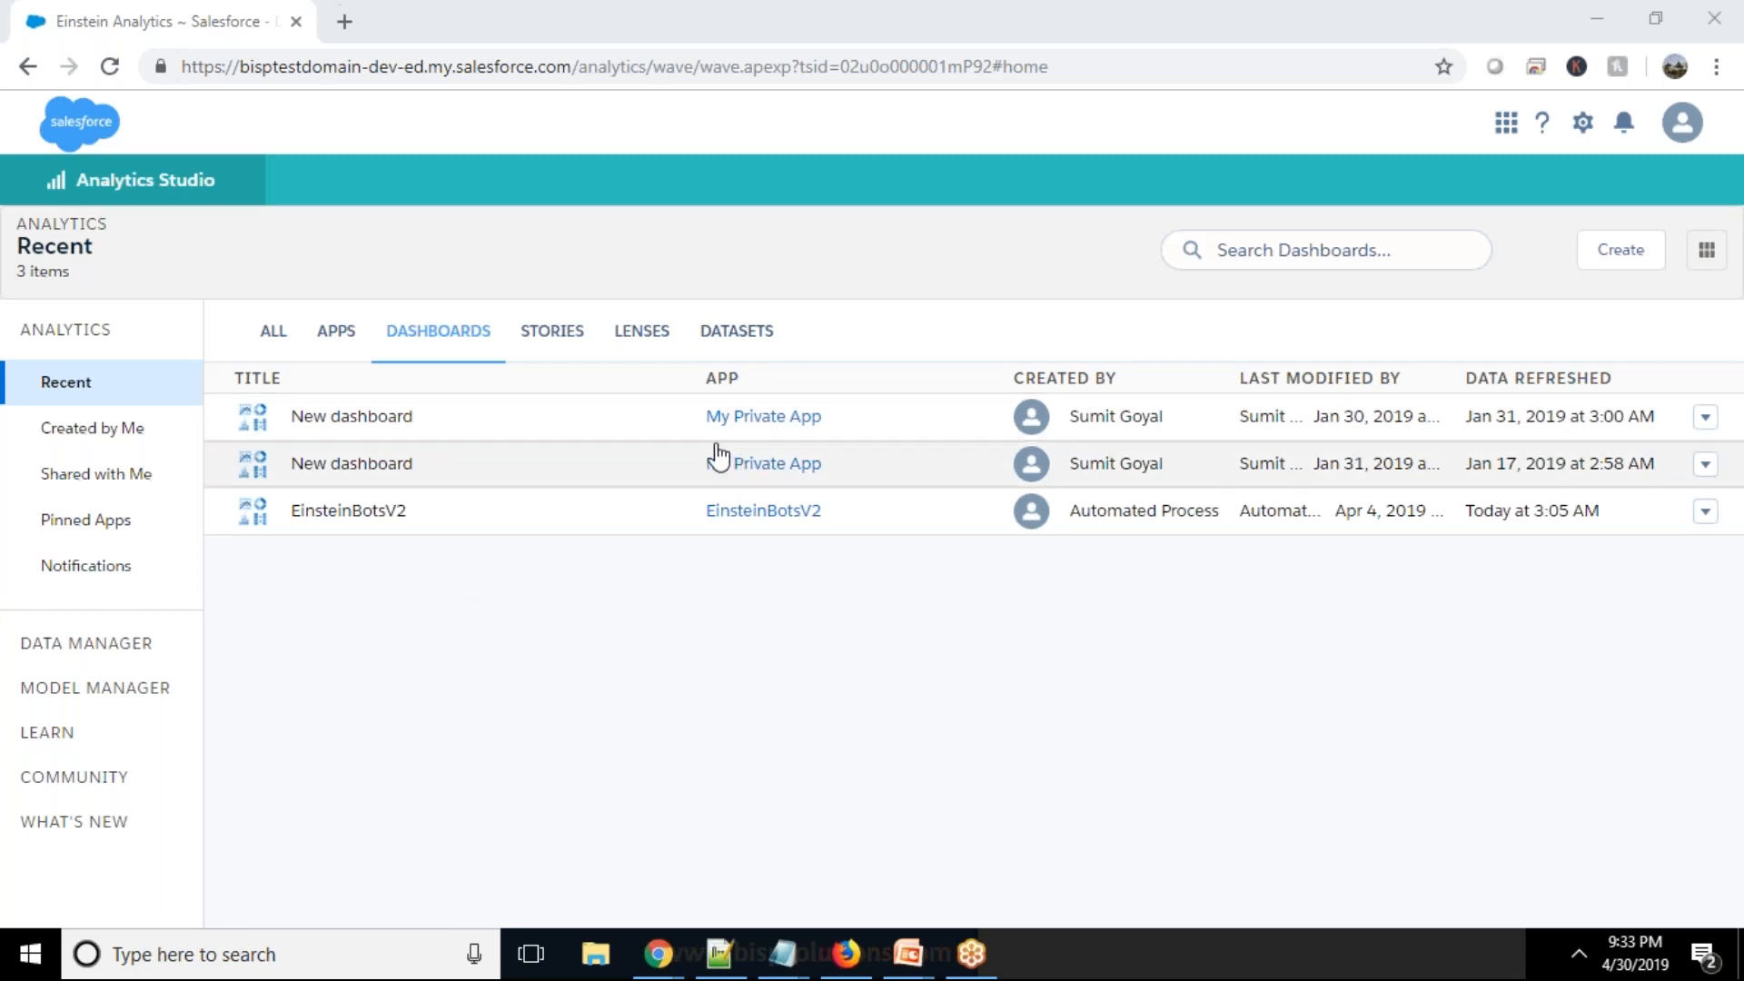
# Step: Display the recent datasets, retrying after the load error, and open the Opportunity dataset as a new lens
pyautogui.click(759, 338)
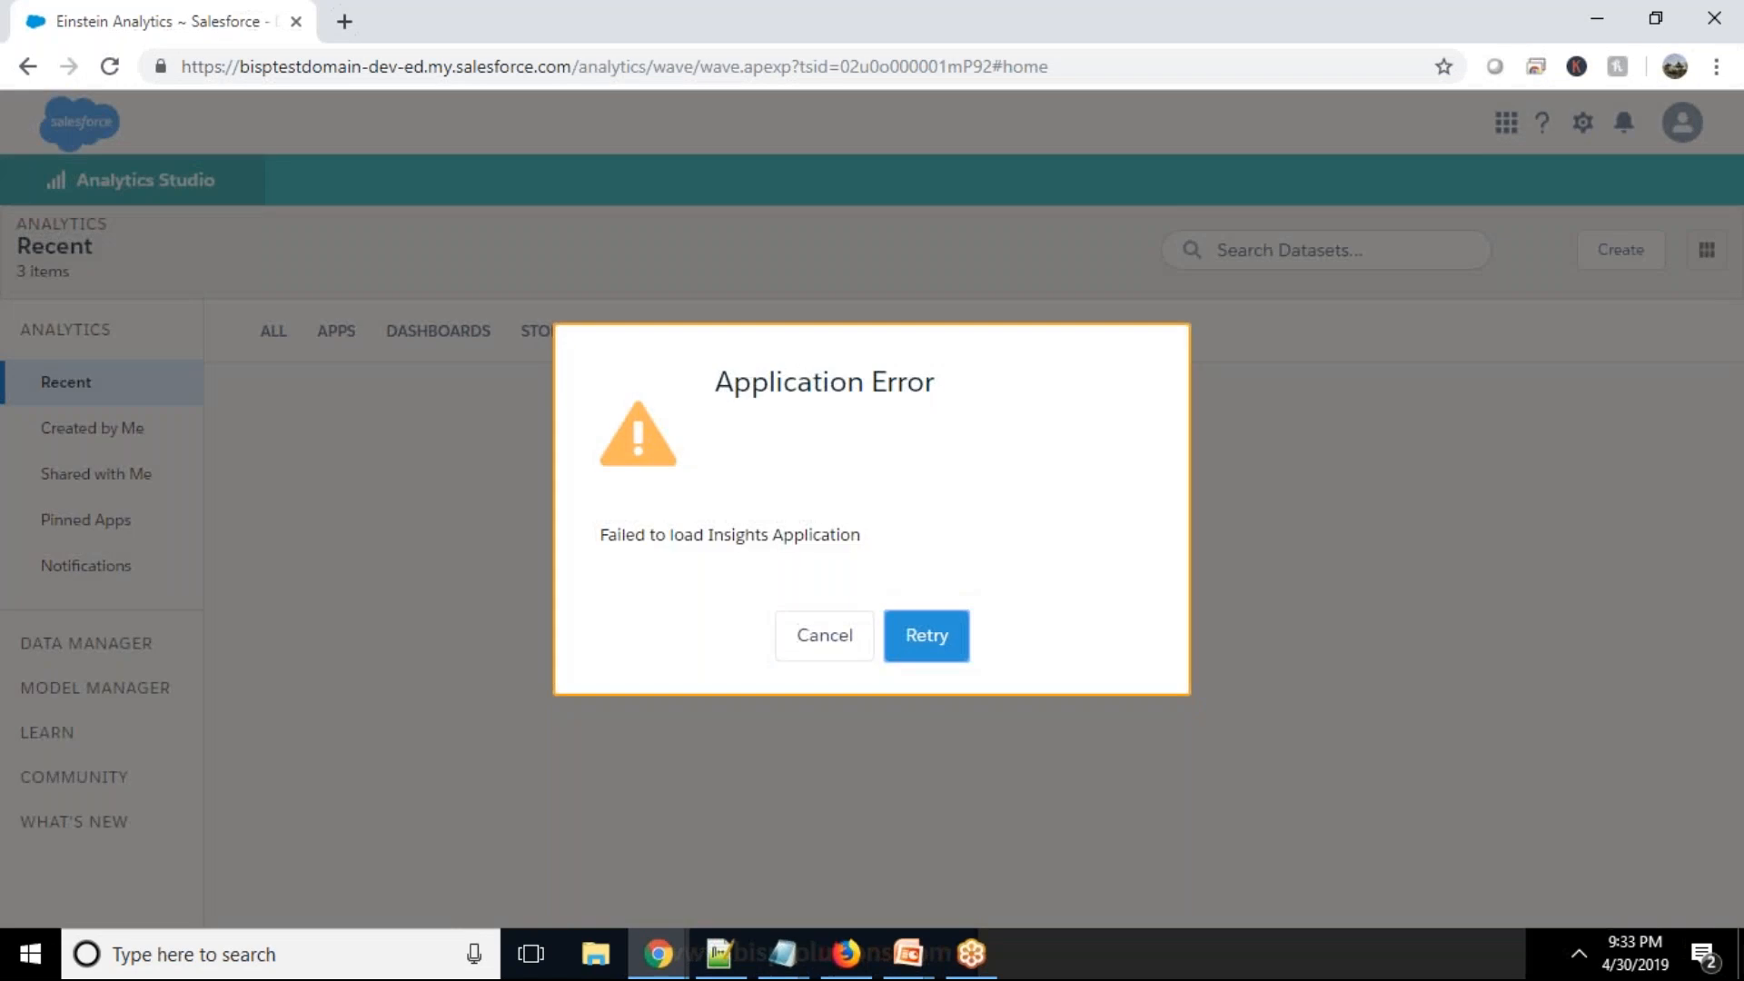
pyautogui.click(920, 649)
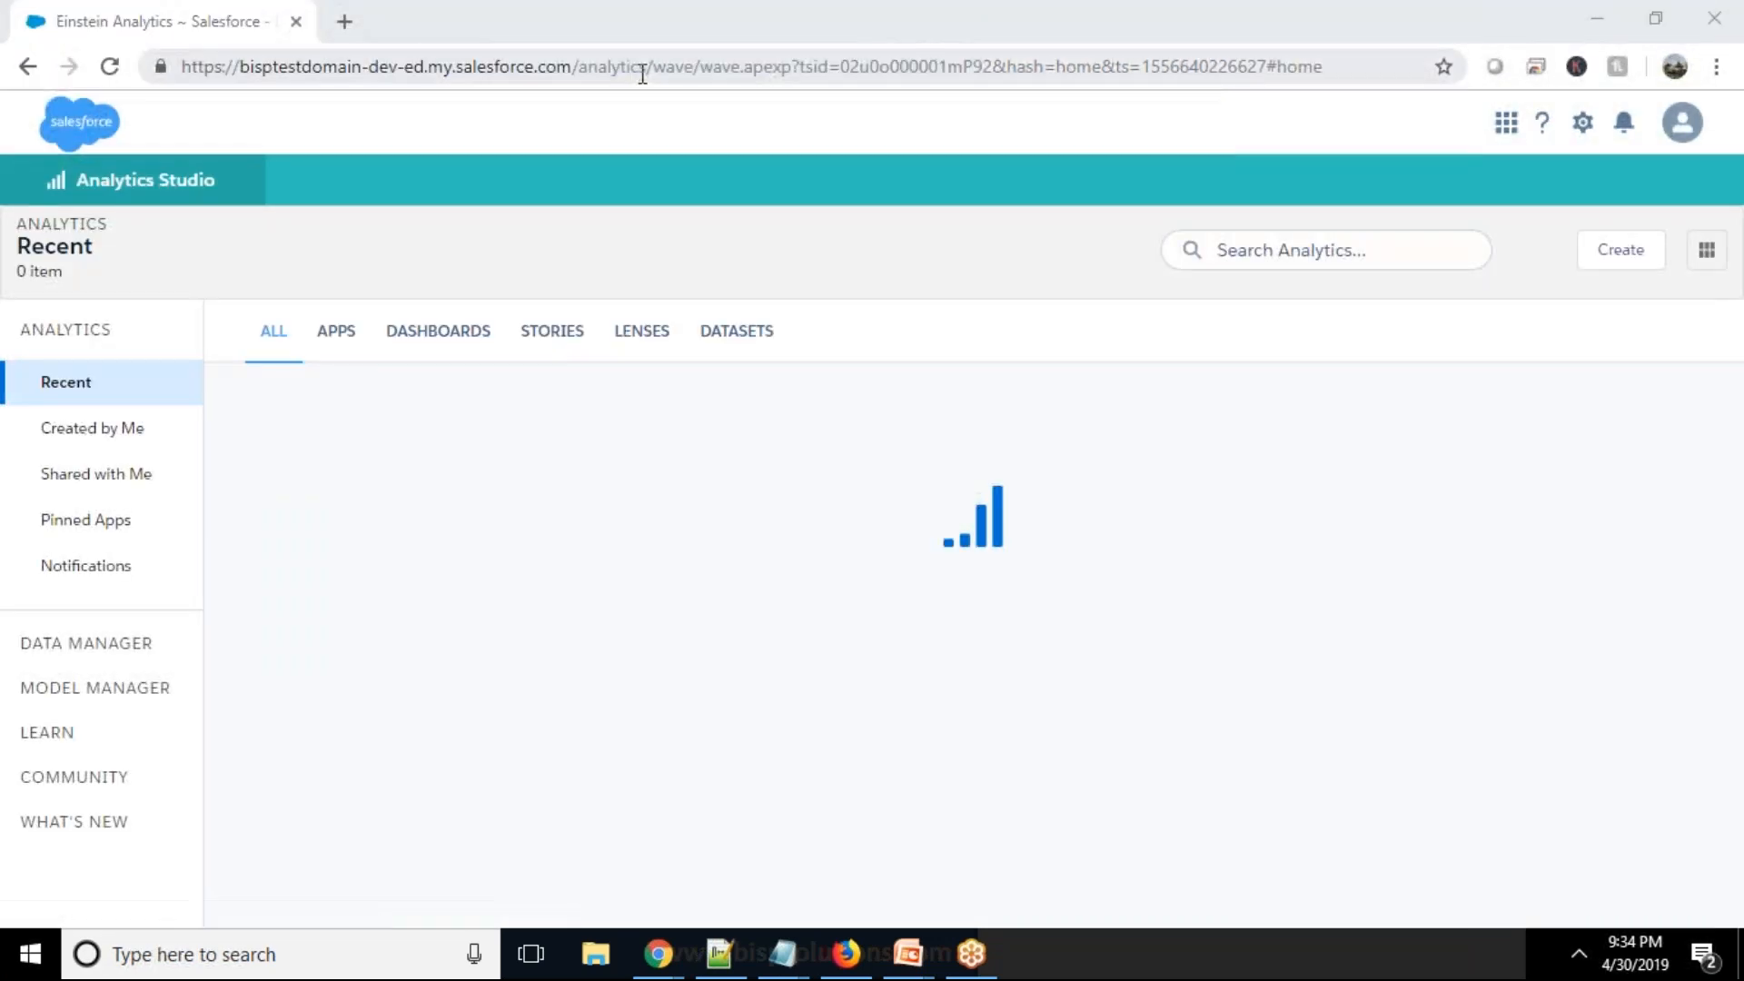
pyautogui.click(718, 334)
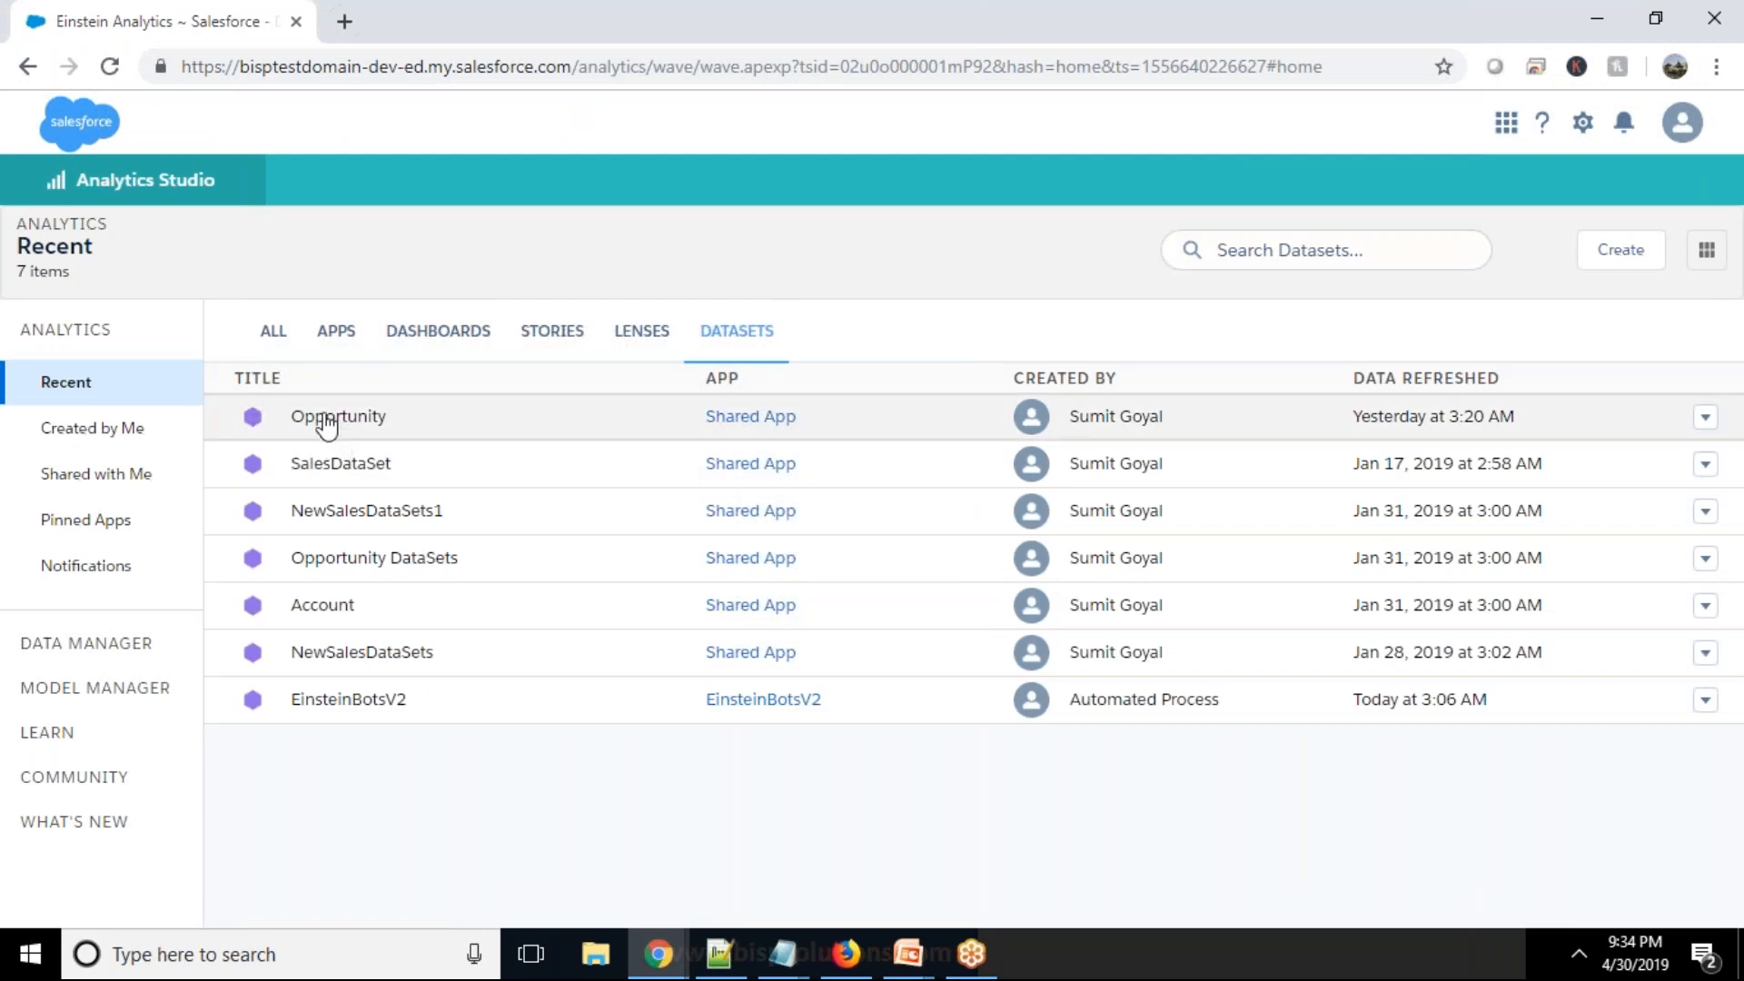
pyautogui.click(327, 420)
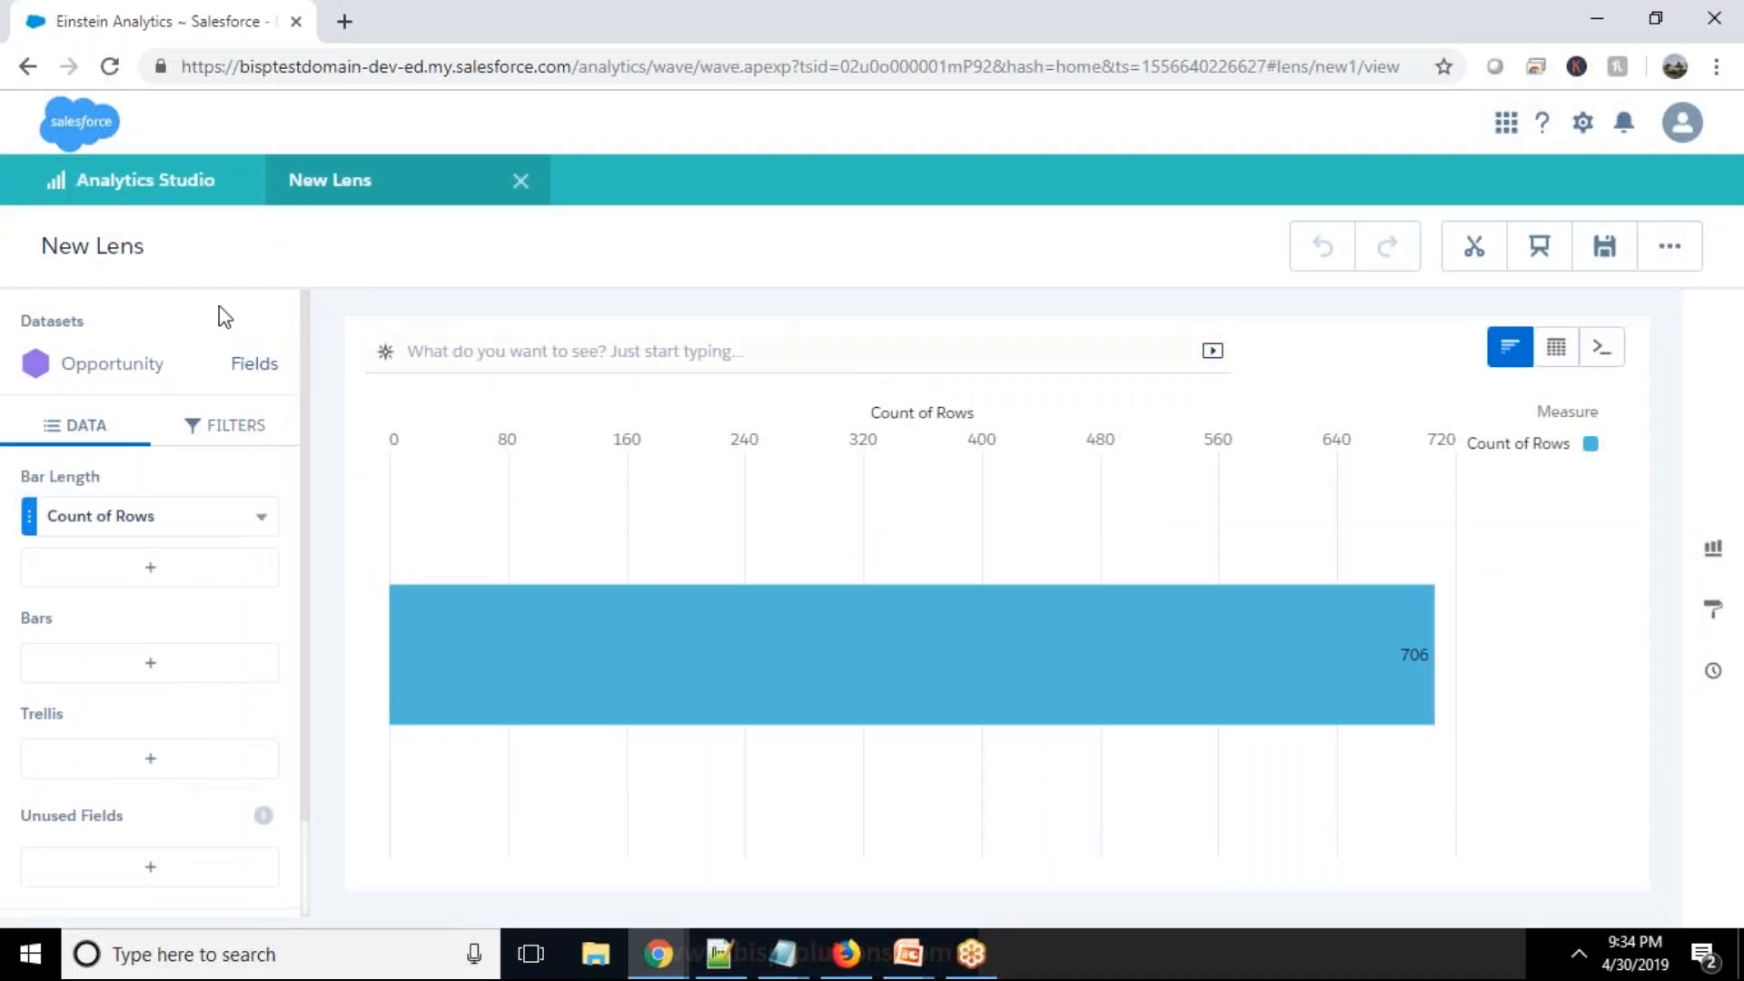
# Step: Examine the Opportunity dataset's dimension, date and measure fields, leaving them unchanged
pyautogui.click(255, 364)
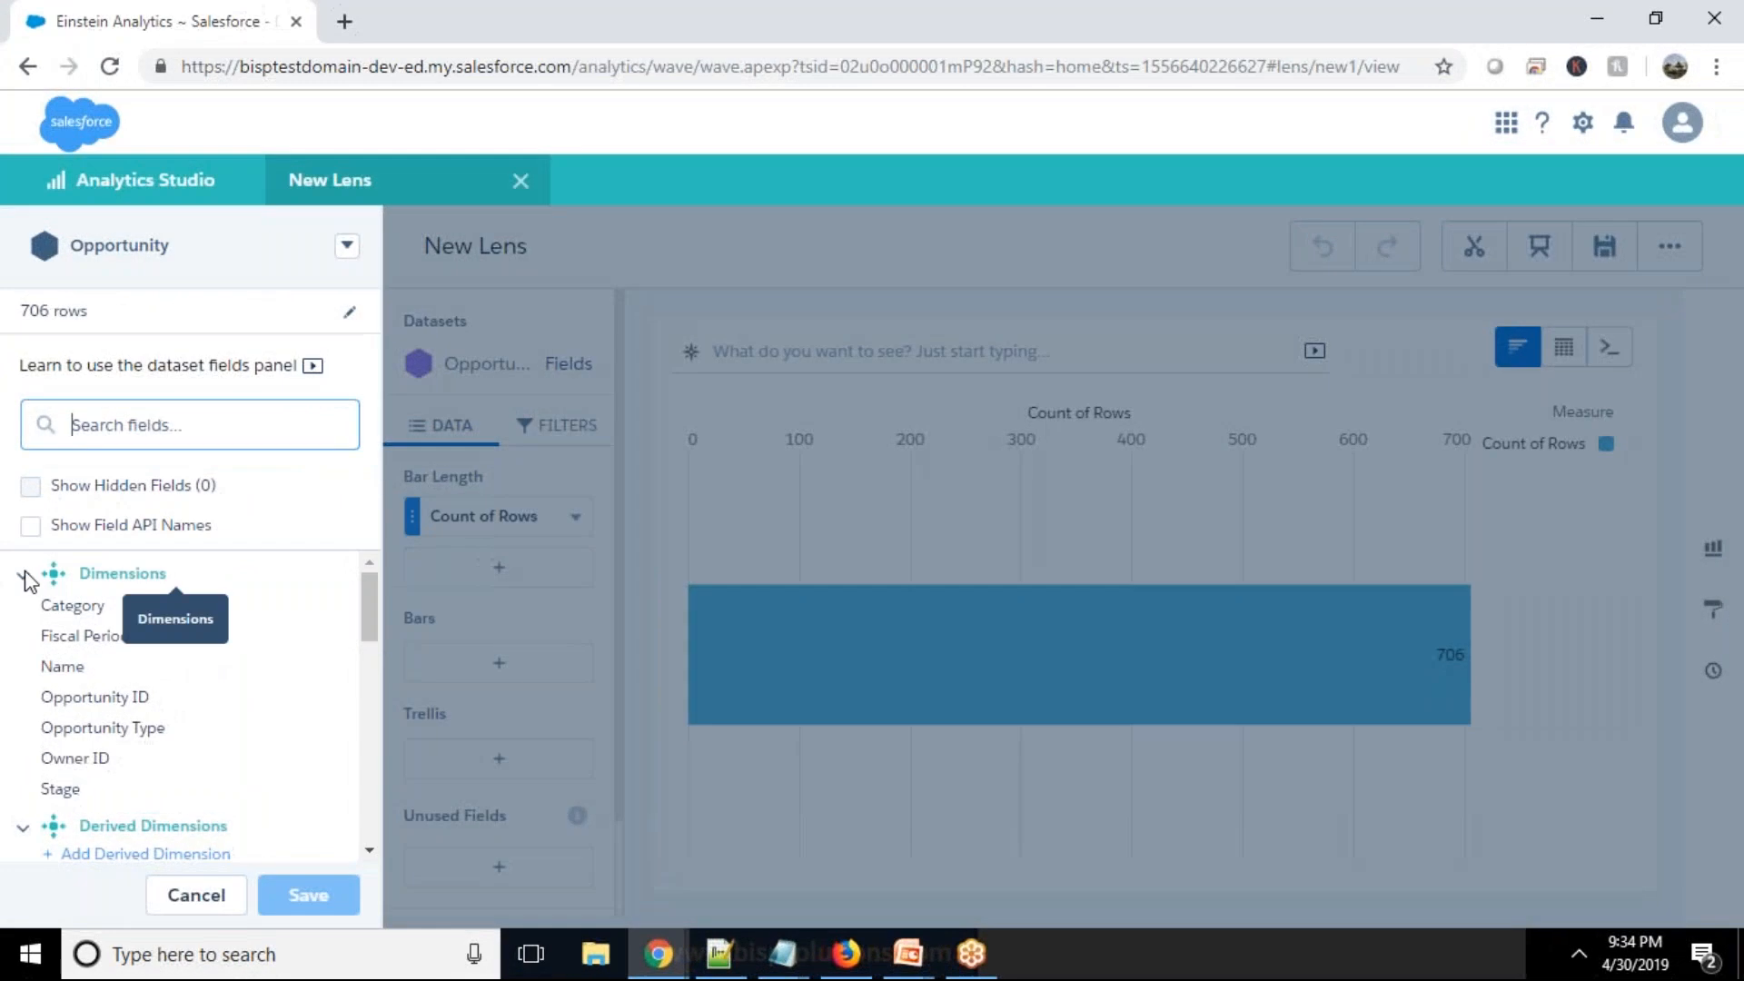
pyautogui.click(24, 575)
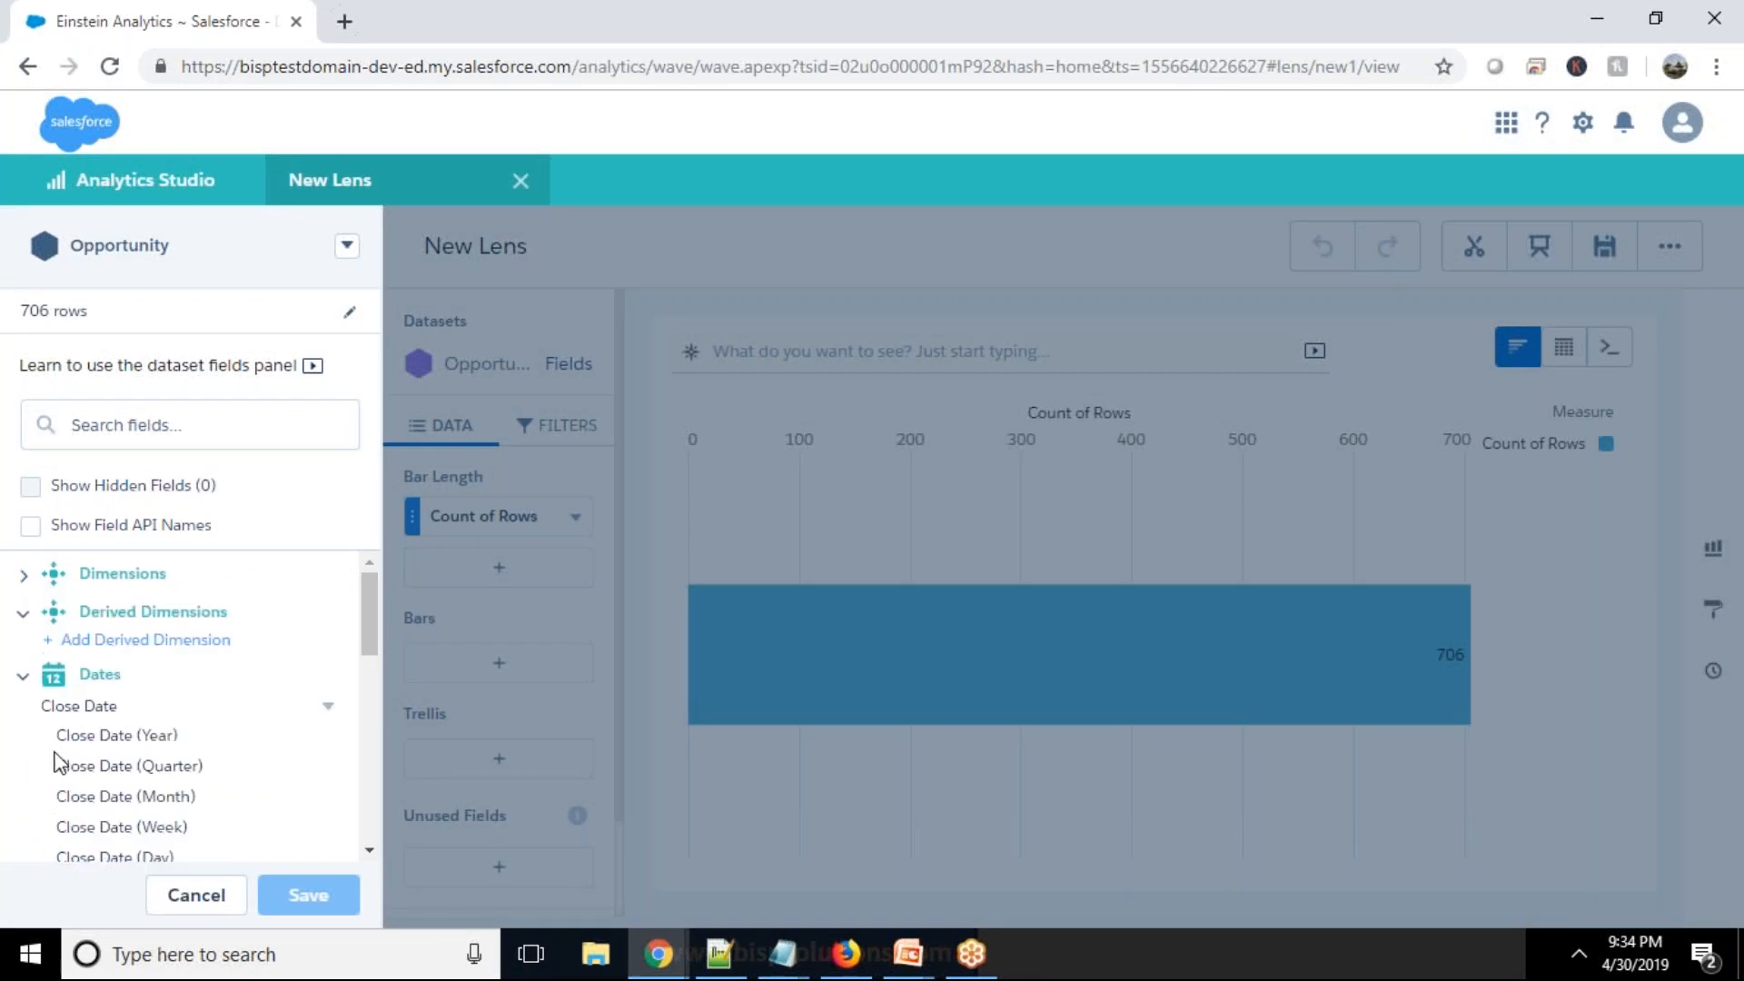
pyautogui.click(26, 680)
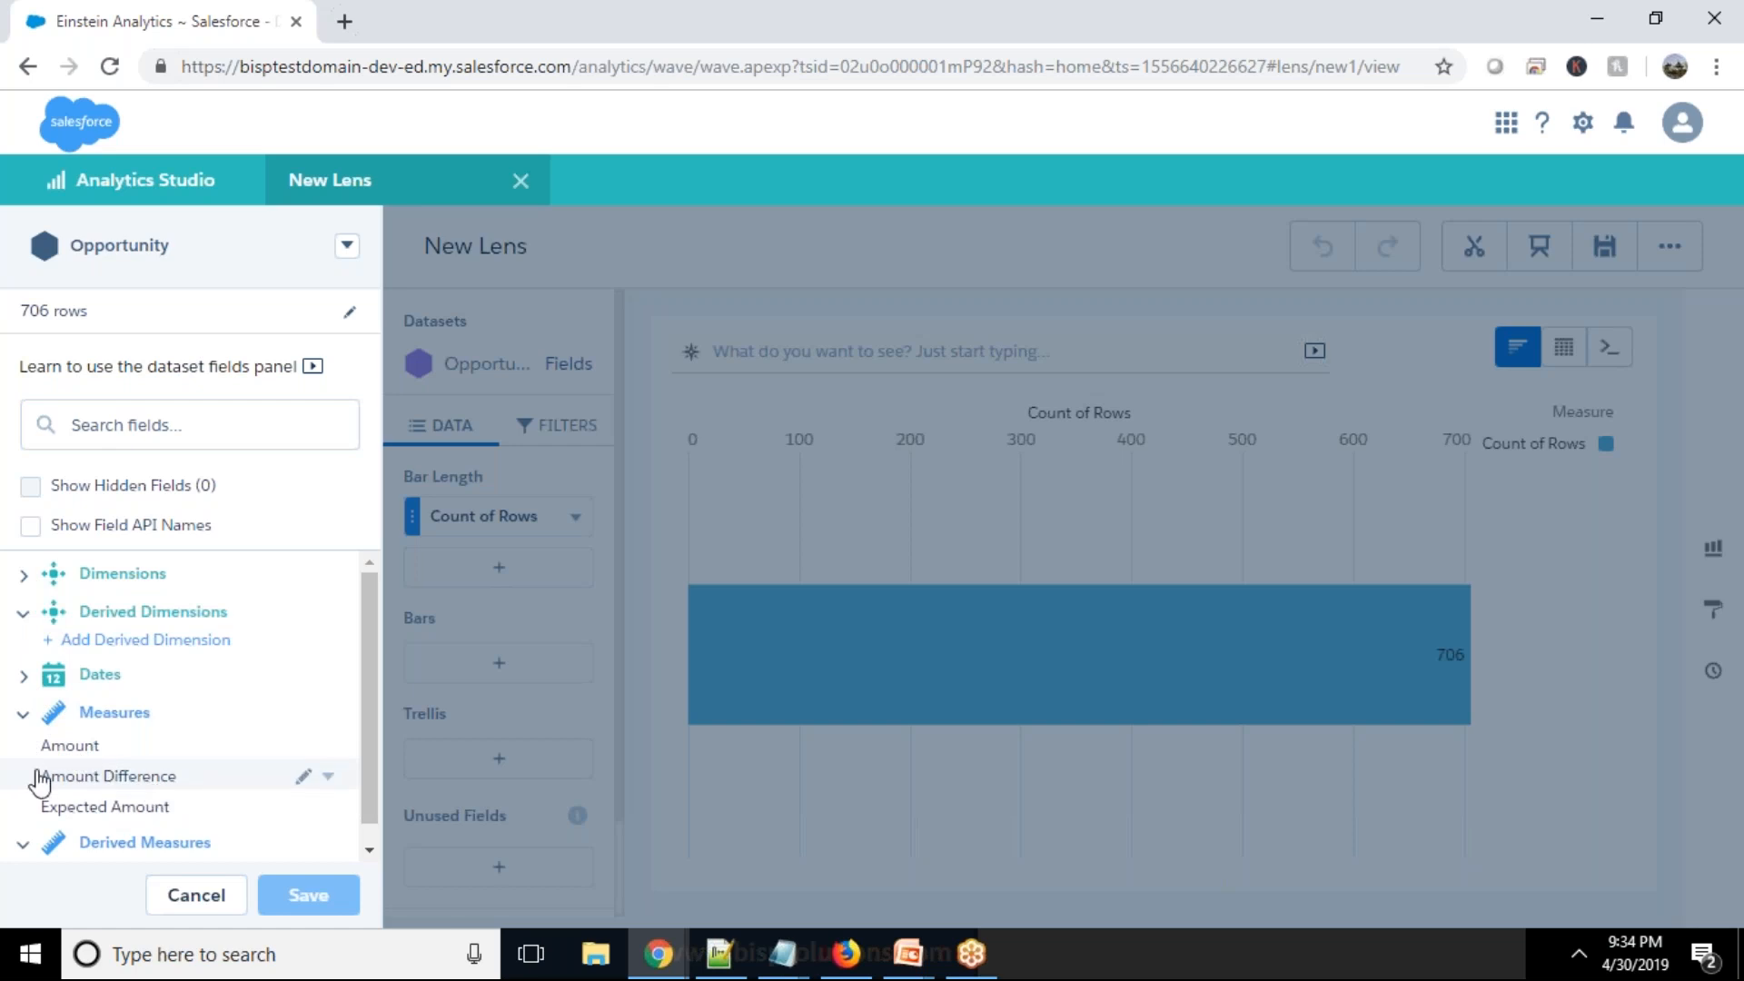
pyautogui.click(24, 575)
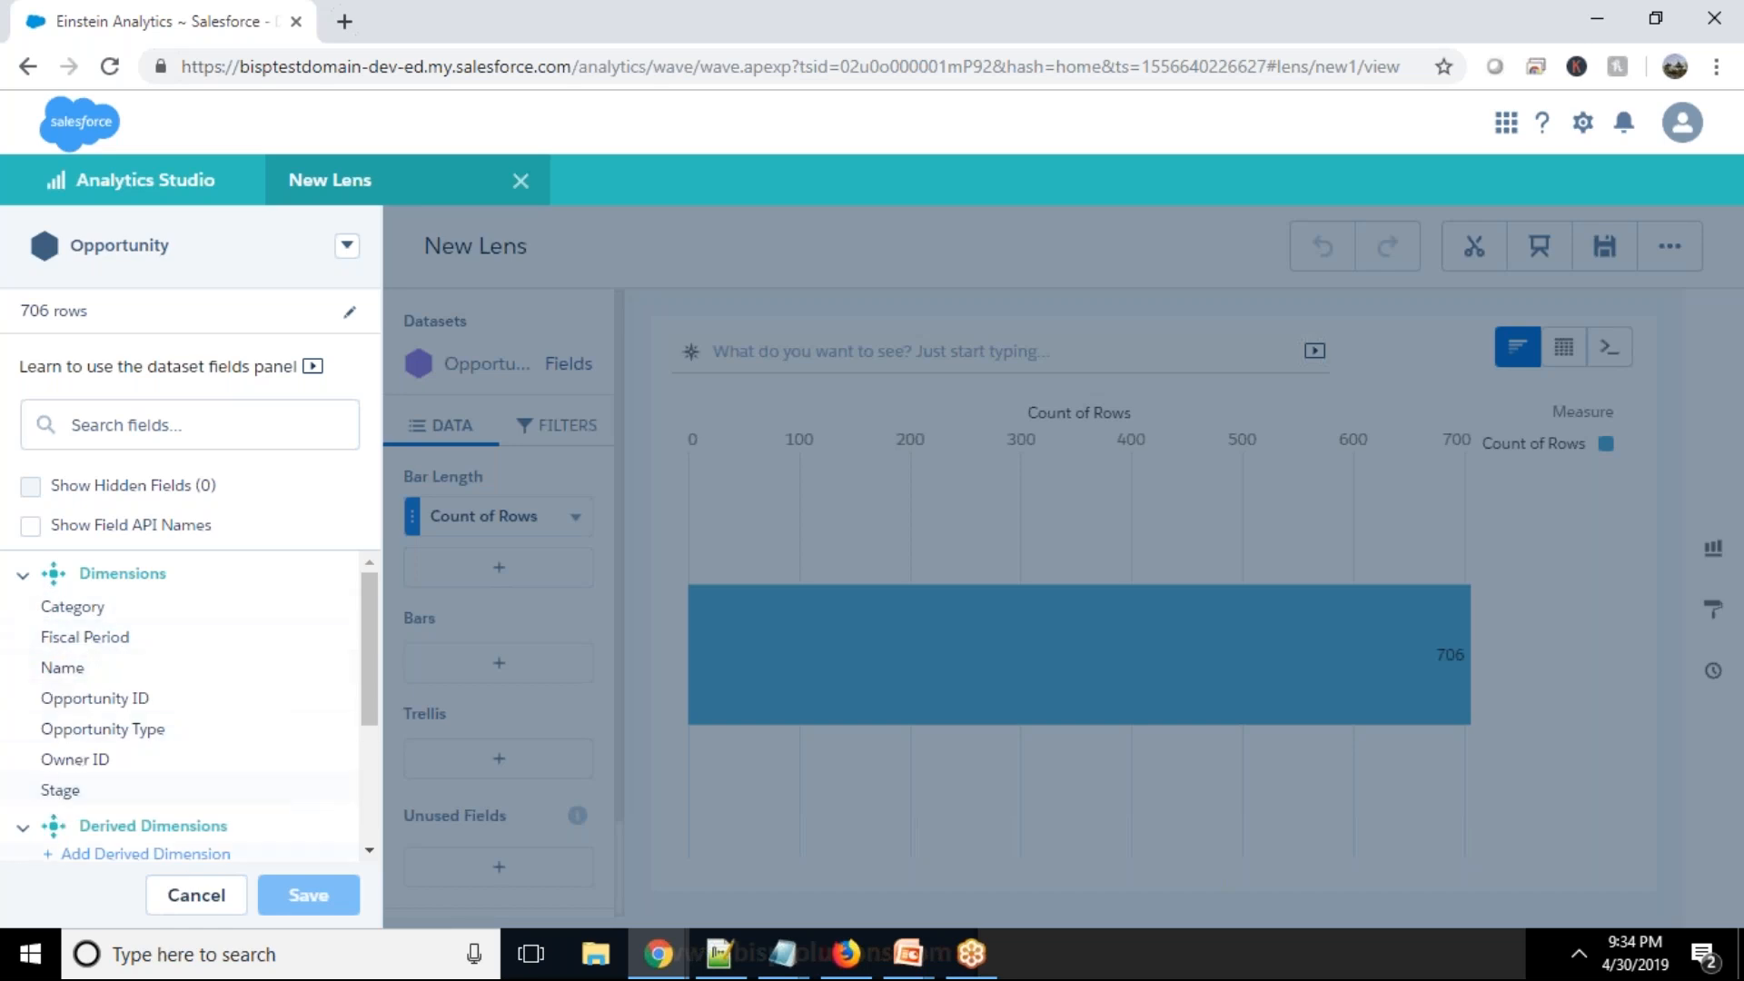
pyautogui.click(196, 897)
# Step: Set the lens bar length to Sum of Amount and group the bars by Stage
pyautogui.click(125, 527)
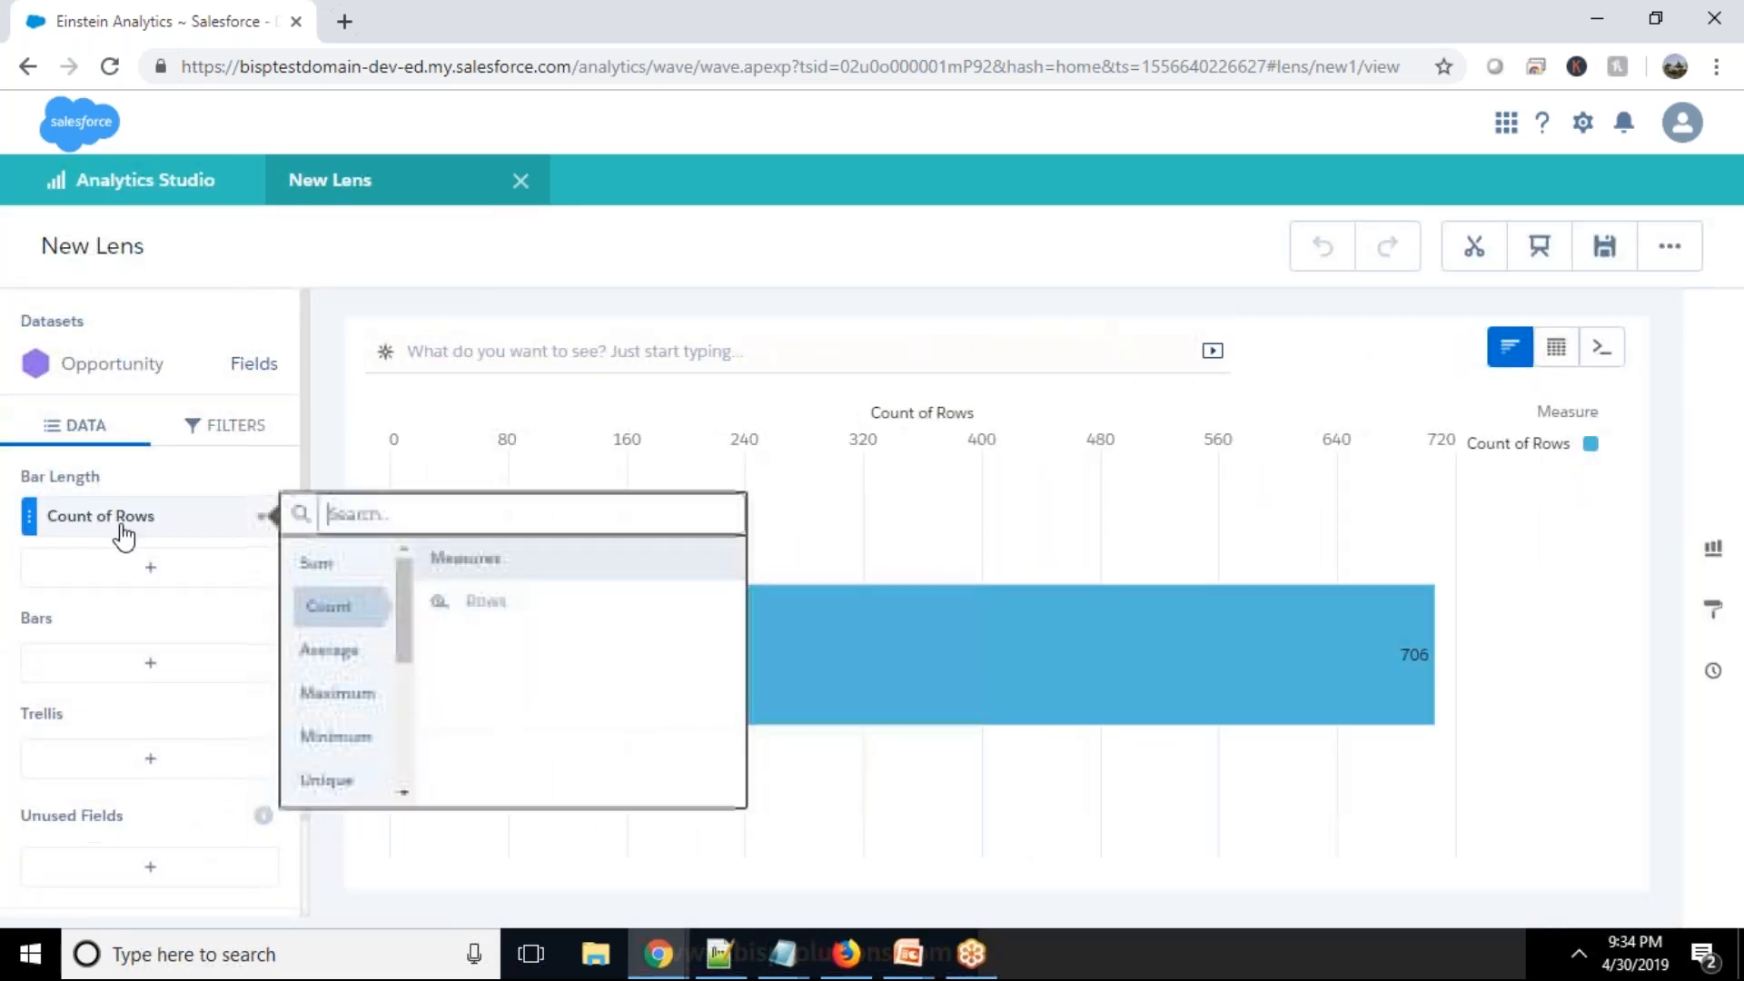
pyautogui.click(488, 603)
pyautogui.click(144, 671)
pyautogui.scroll(-2, 423, 798)
pyautogui.click(387, 909)
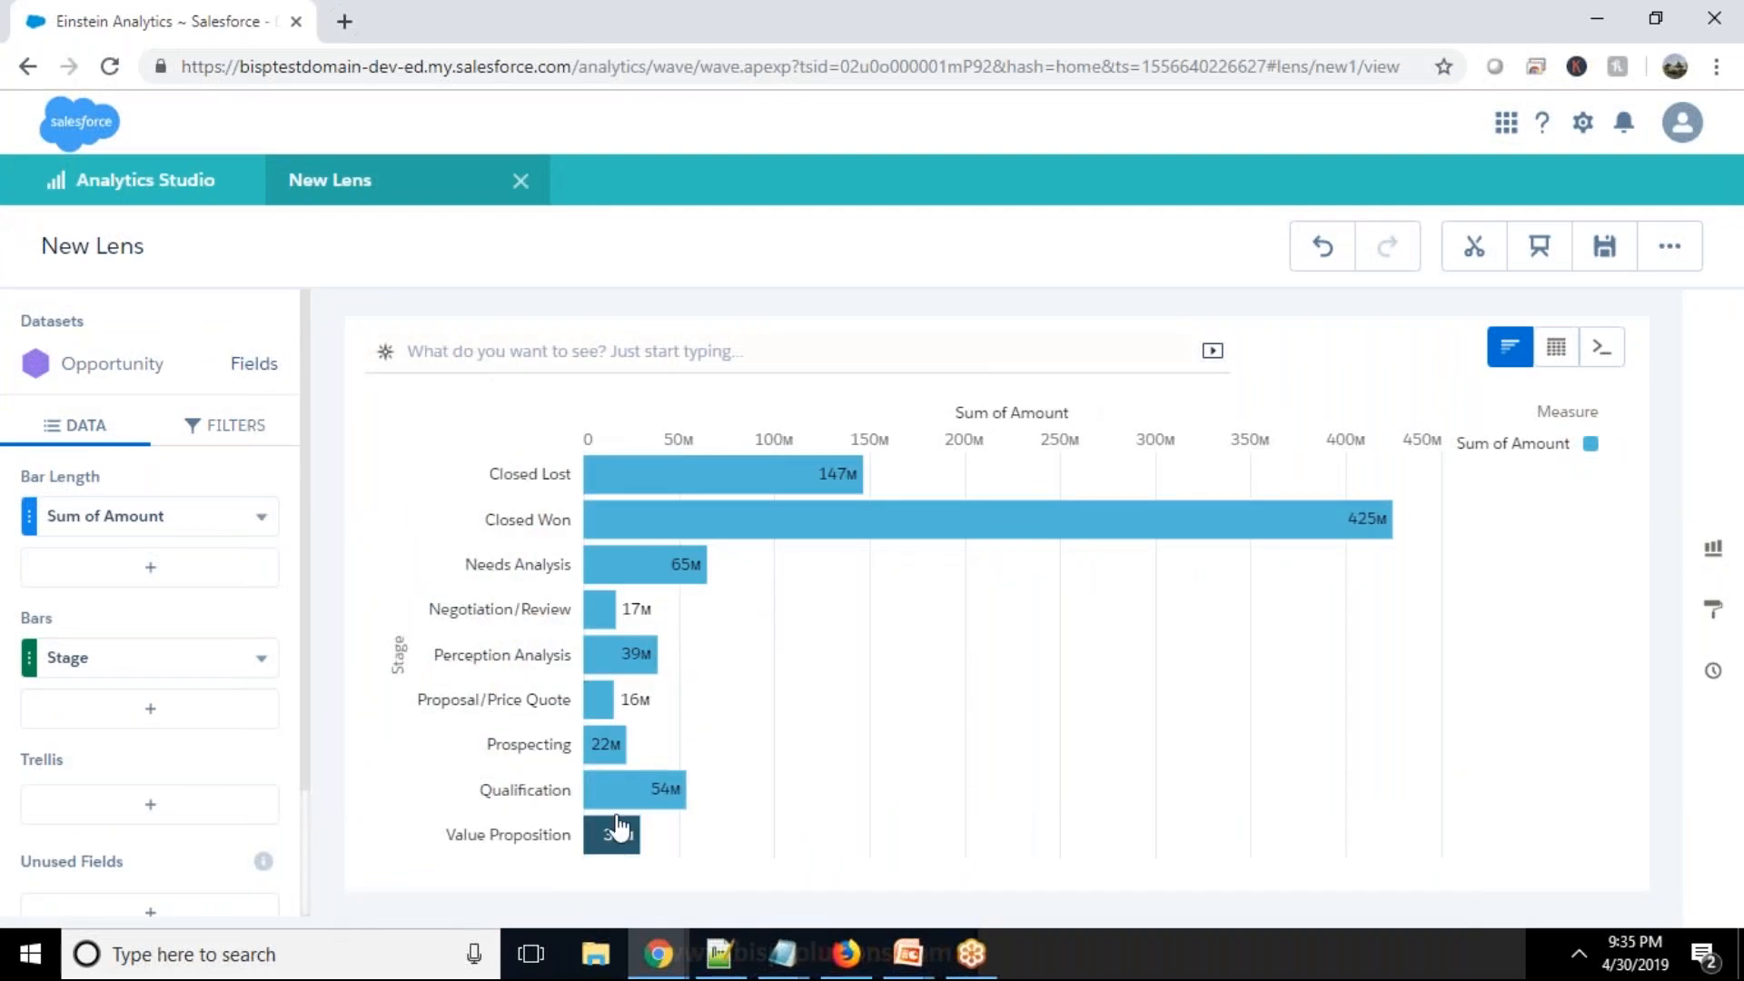
pyautogui.moveTo(595, 472)
pyautogui.click(1251, 3)
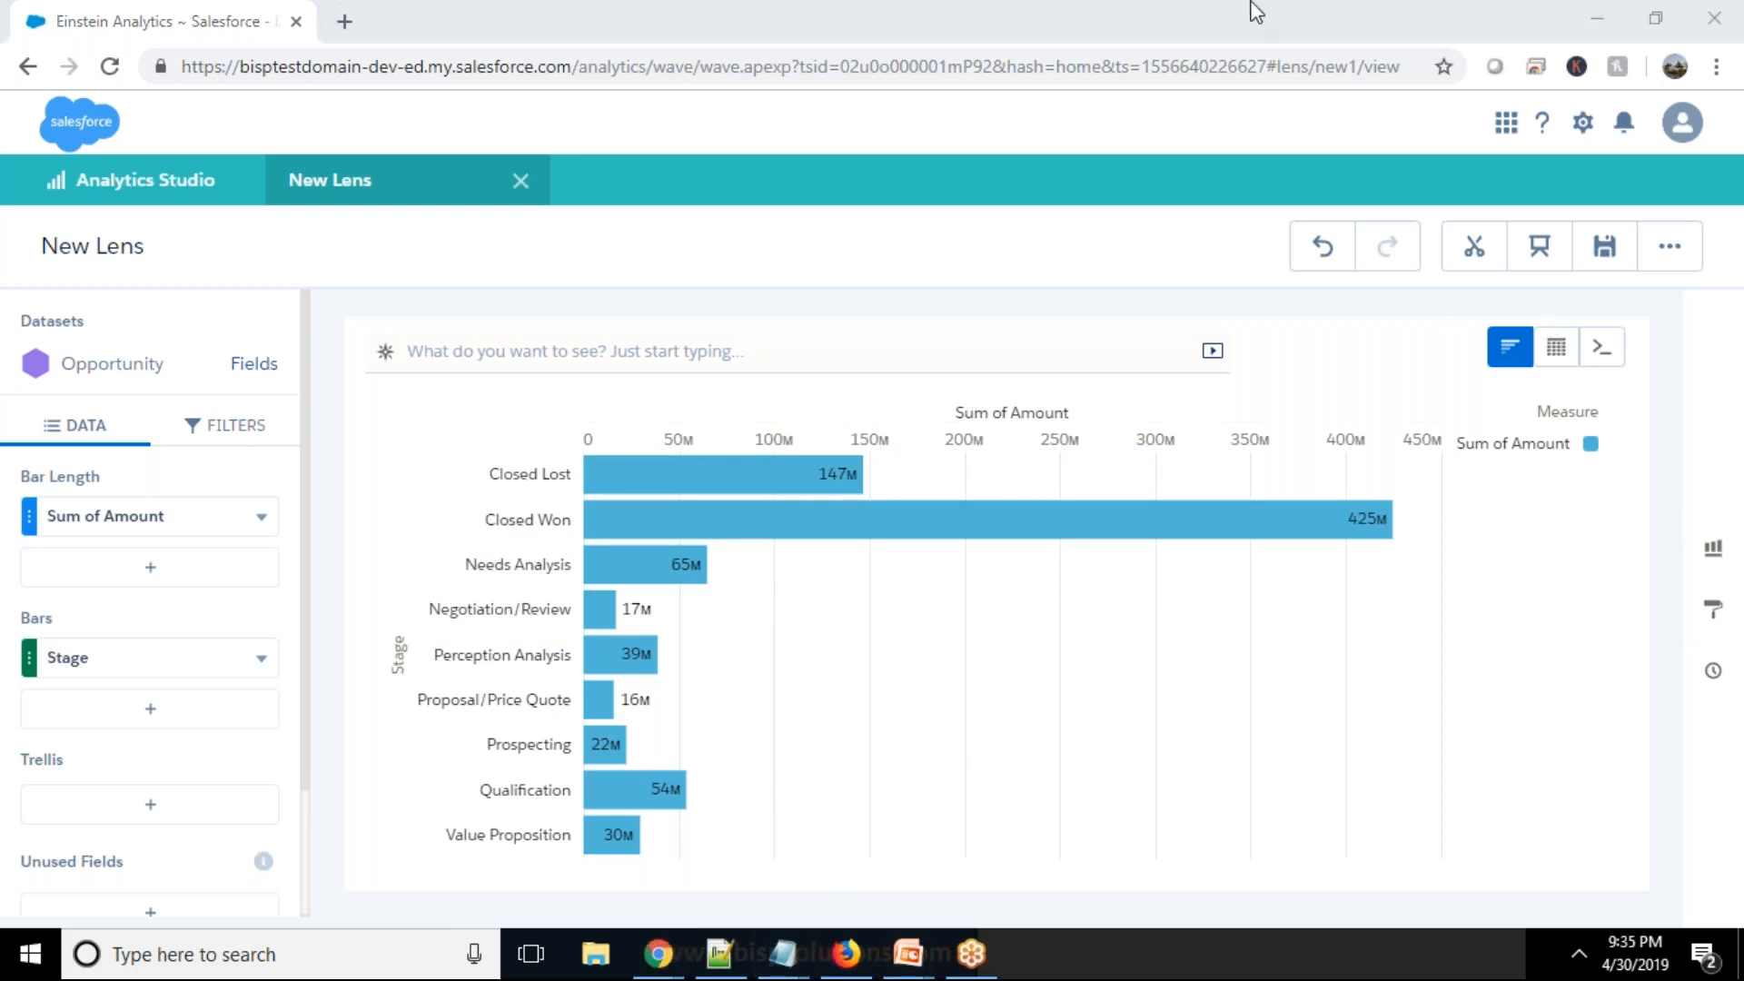
# Step: Try the Waterfall chart type on the lens and return it to the Bar chart
pyautogui.click(1713, 549)
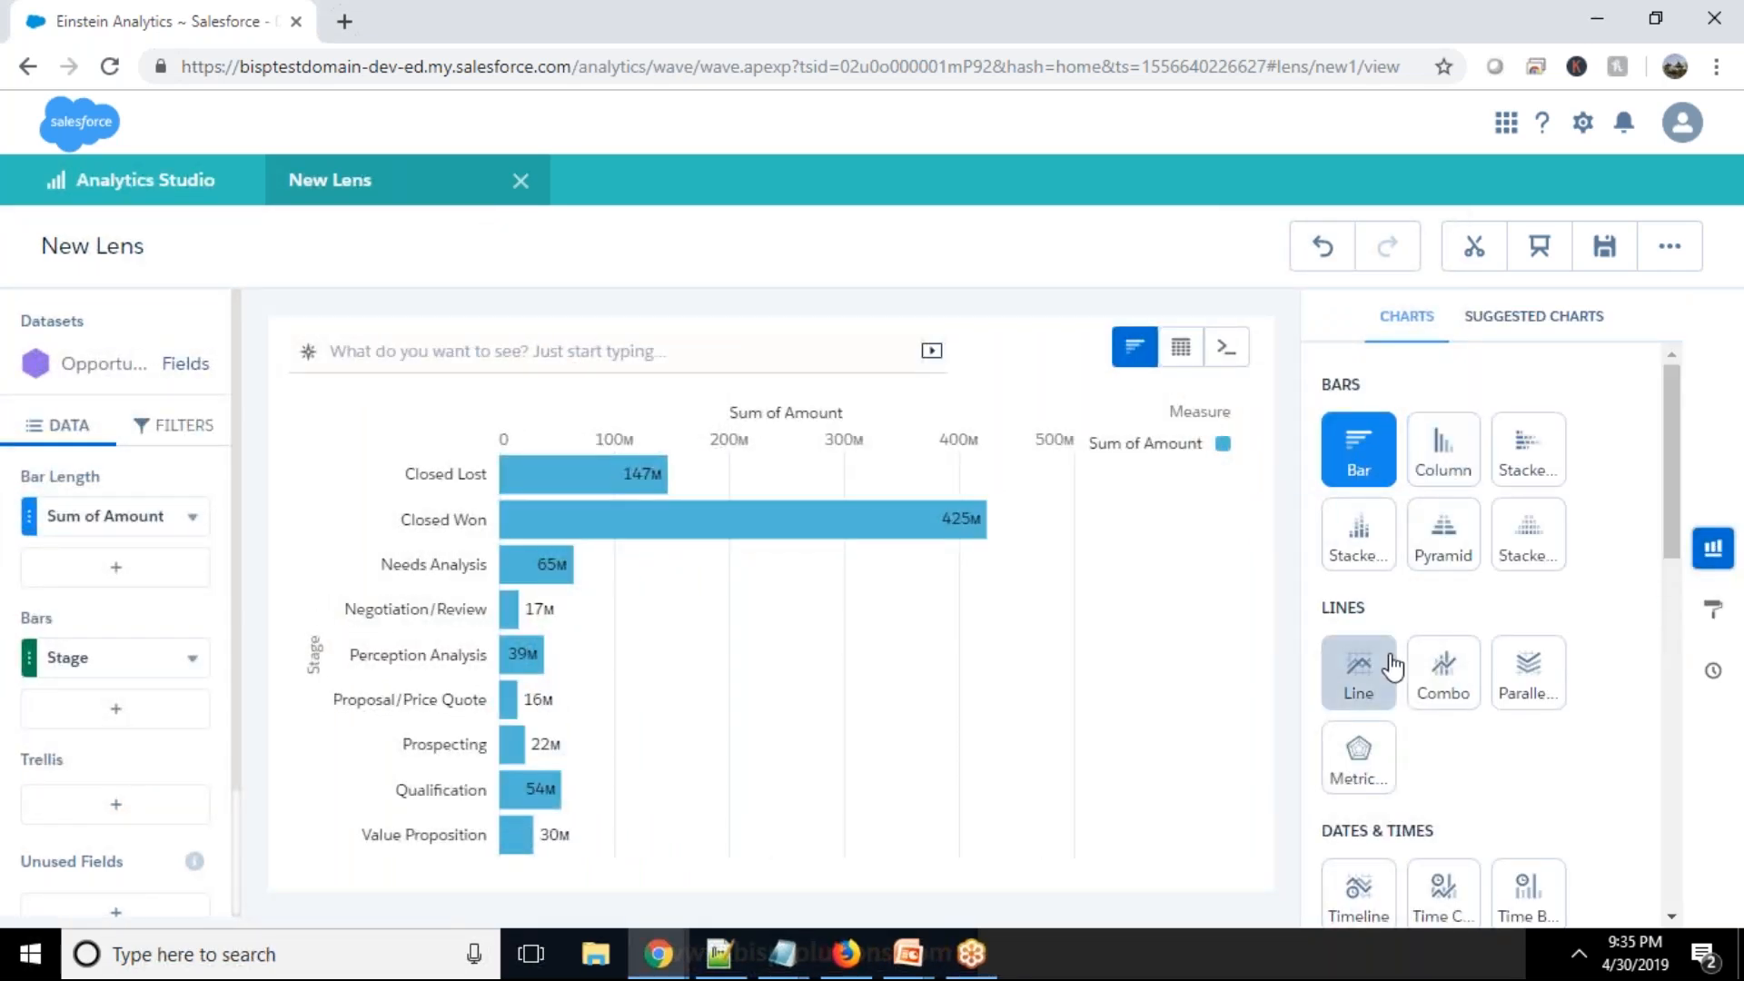
pyautogui.scroll(-3, 1449, 650)
pyautogui.scroll(-3, 1454, 651)
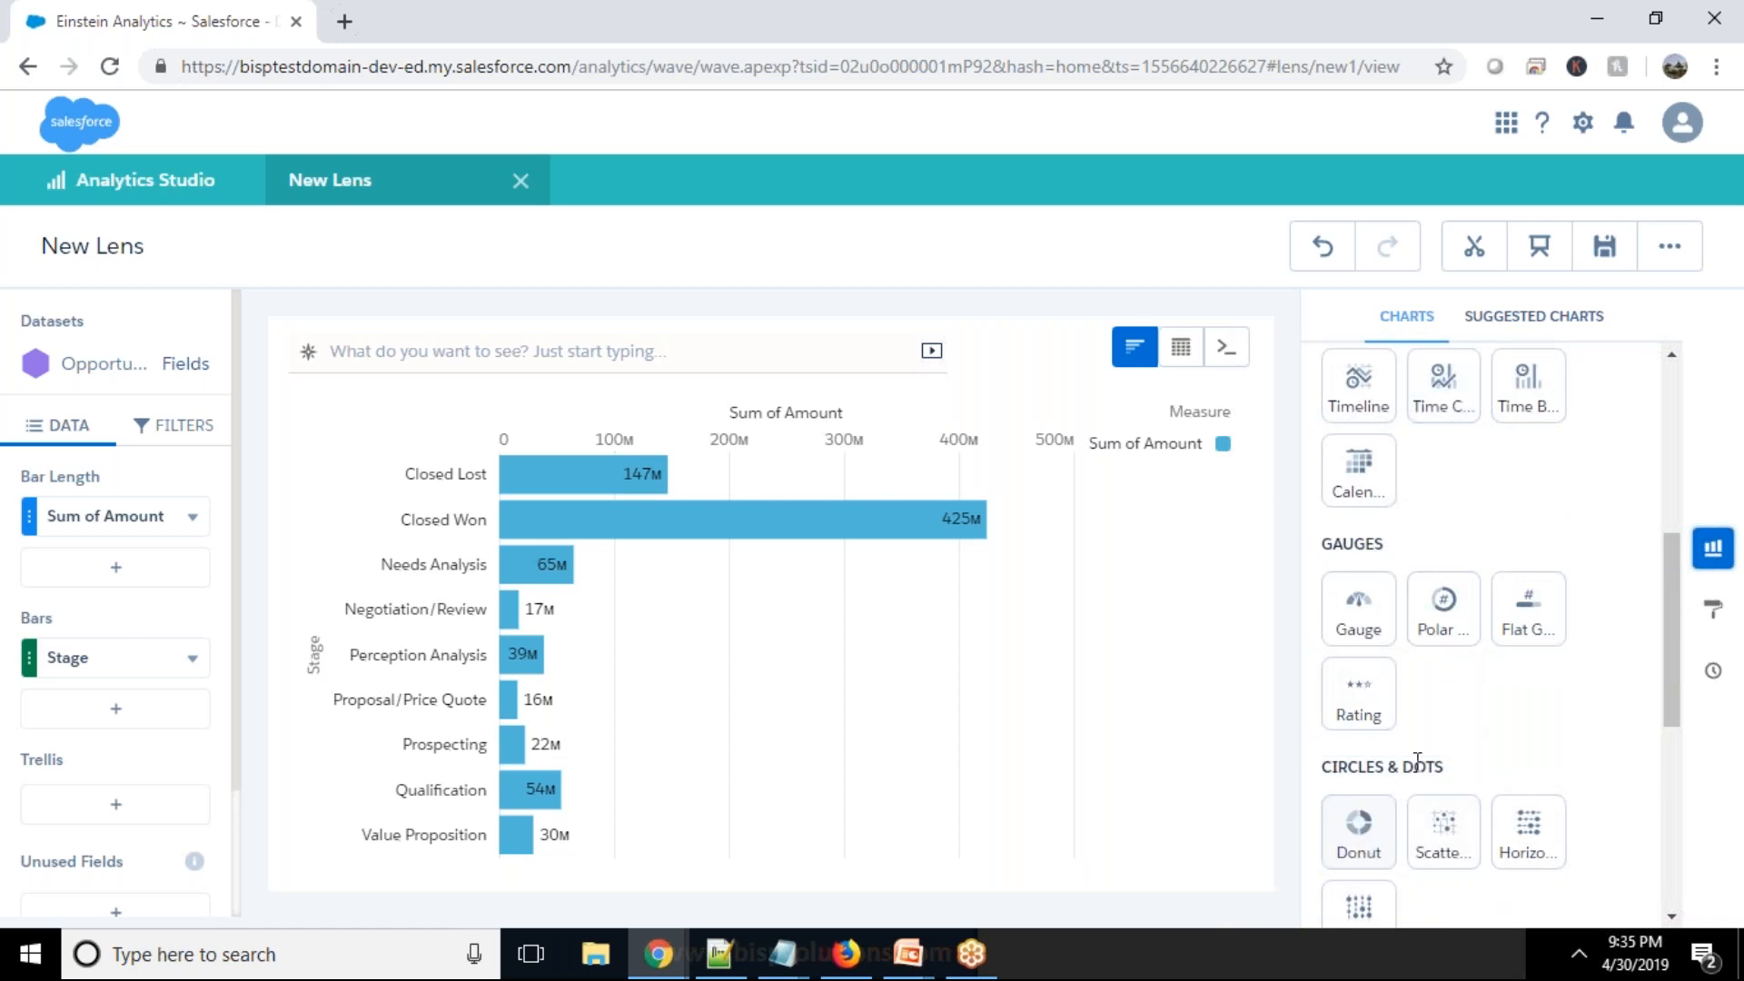
pyautogui.scroll(-5, 1411, 772)
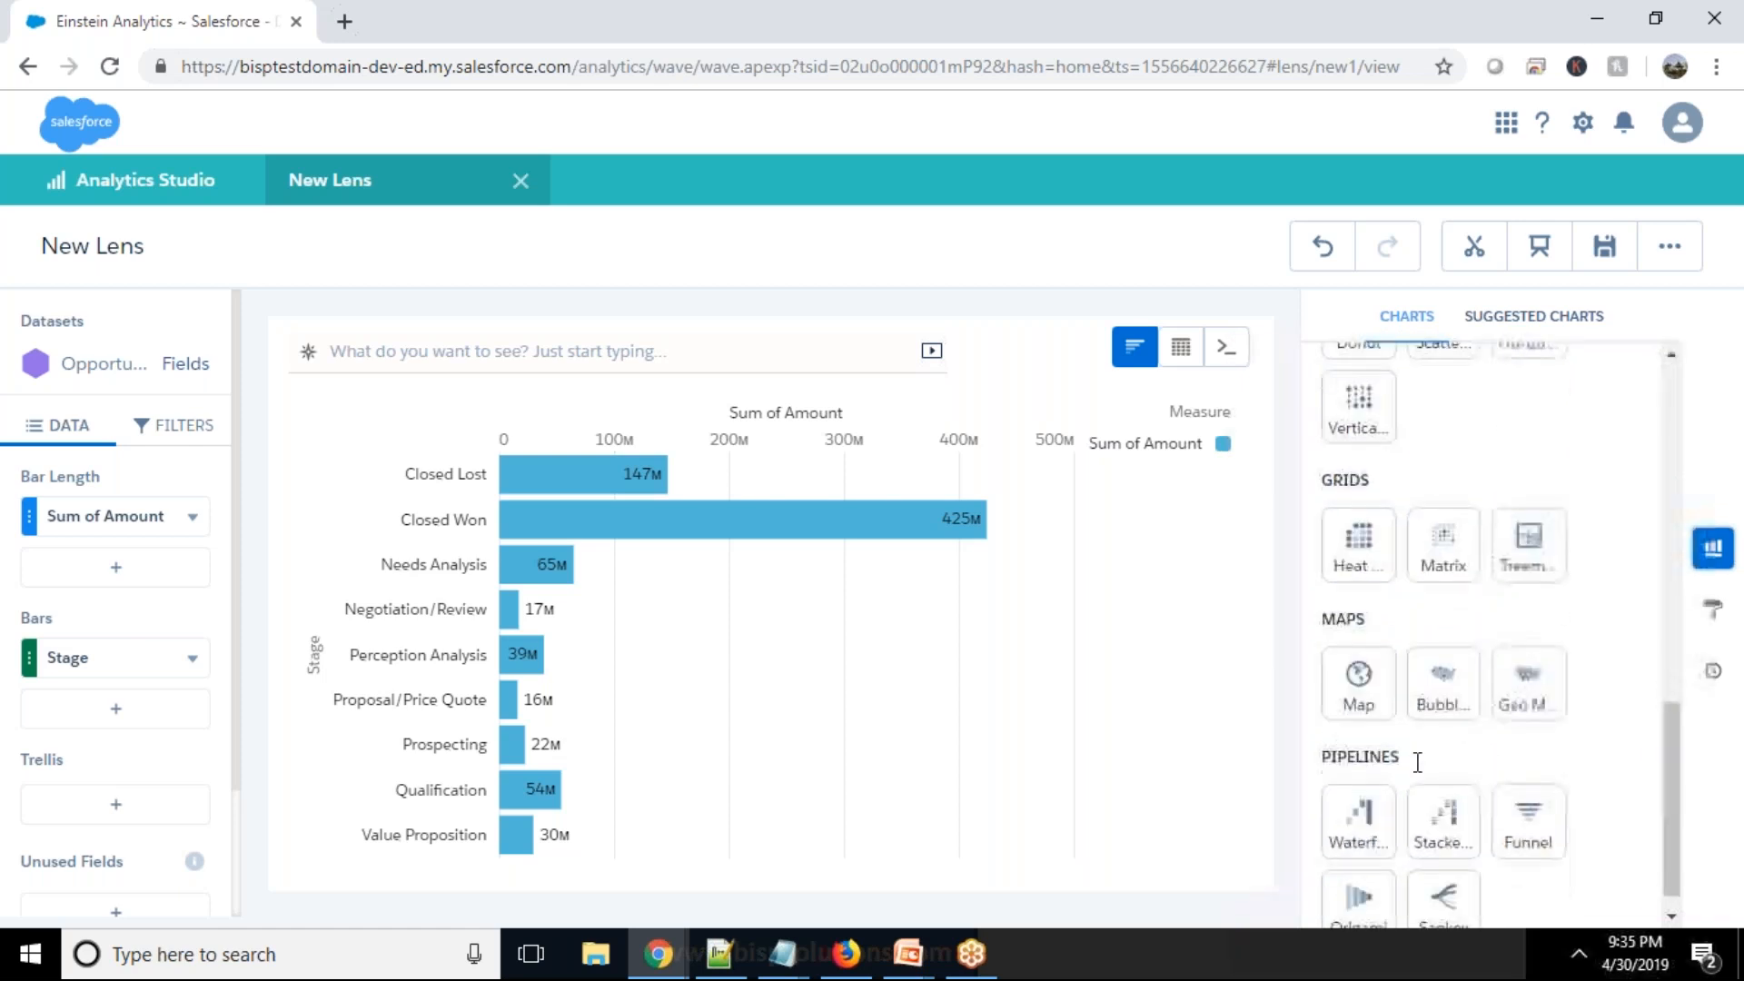
pyautogui.click(1359, 787)
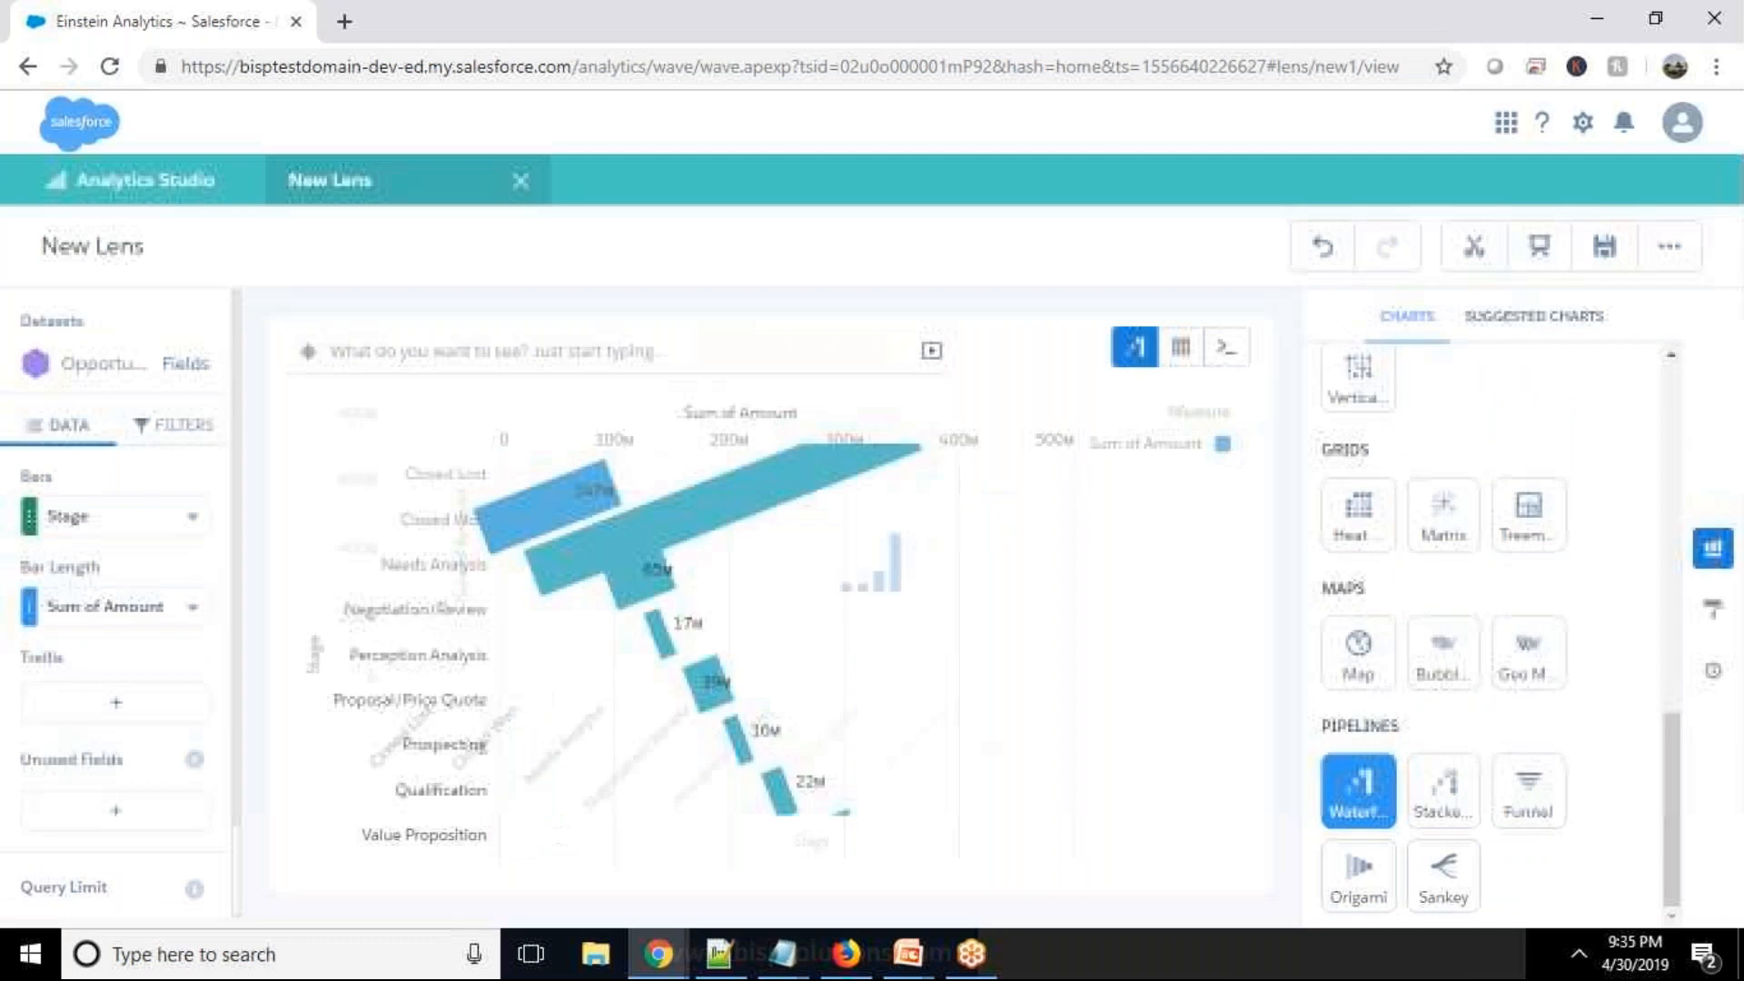
pyautogui.scroll(8, 1358, 790)
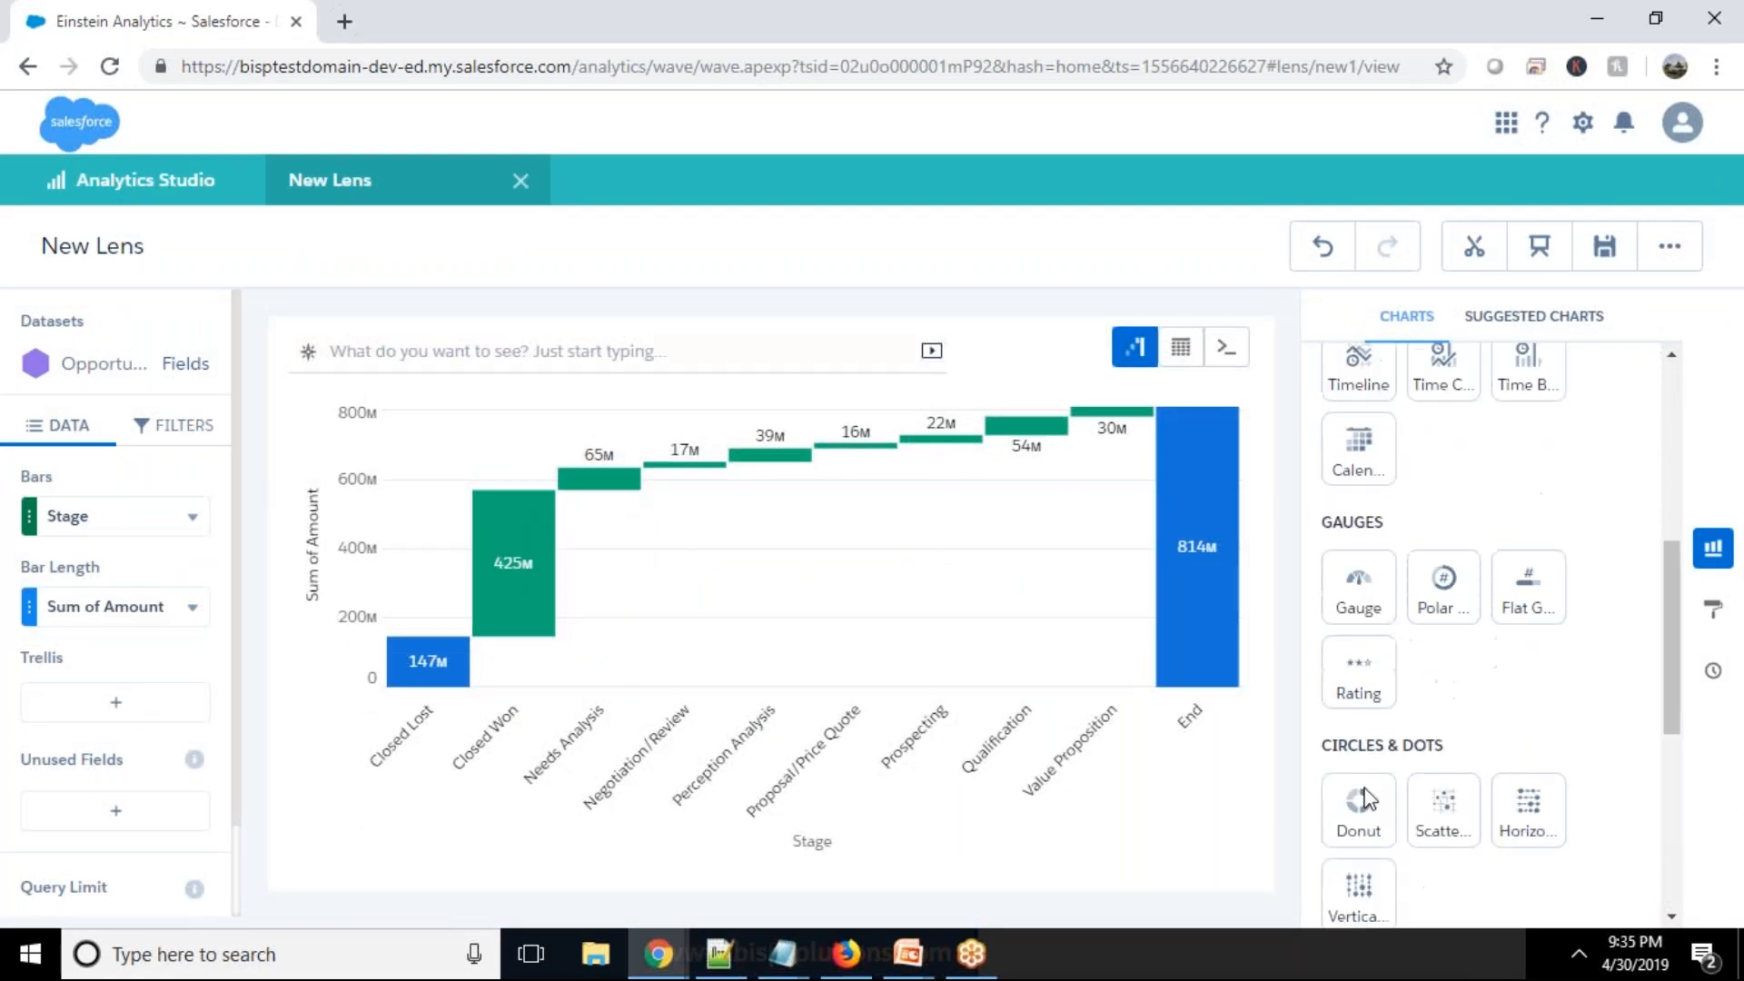
pyautogui.click(1352, 451)
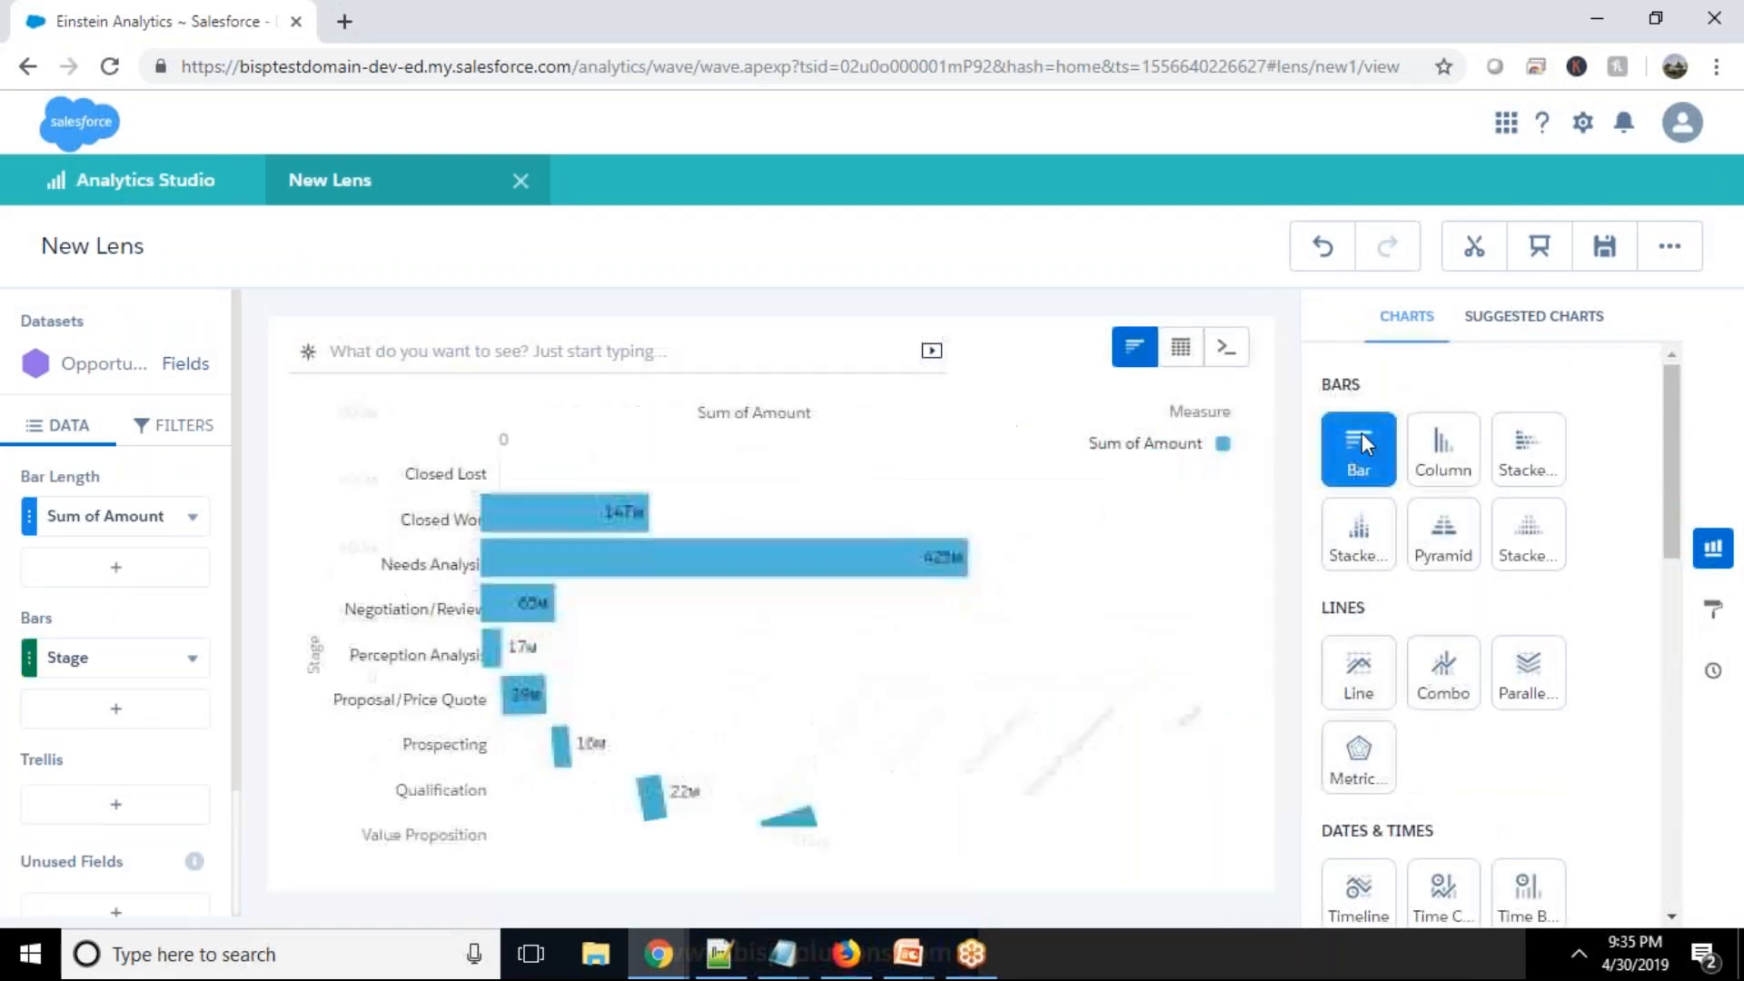
pyautogui.click(1713, 548)
# Step: Clip the lens to the dashboard designer with the display label Step1
pyautogui.click(1481, 256)
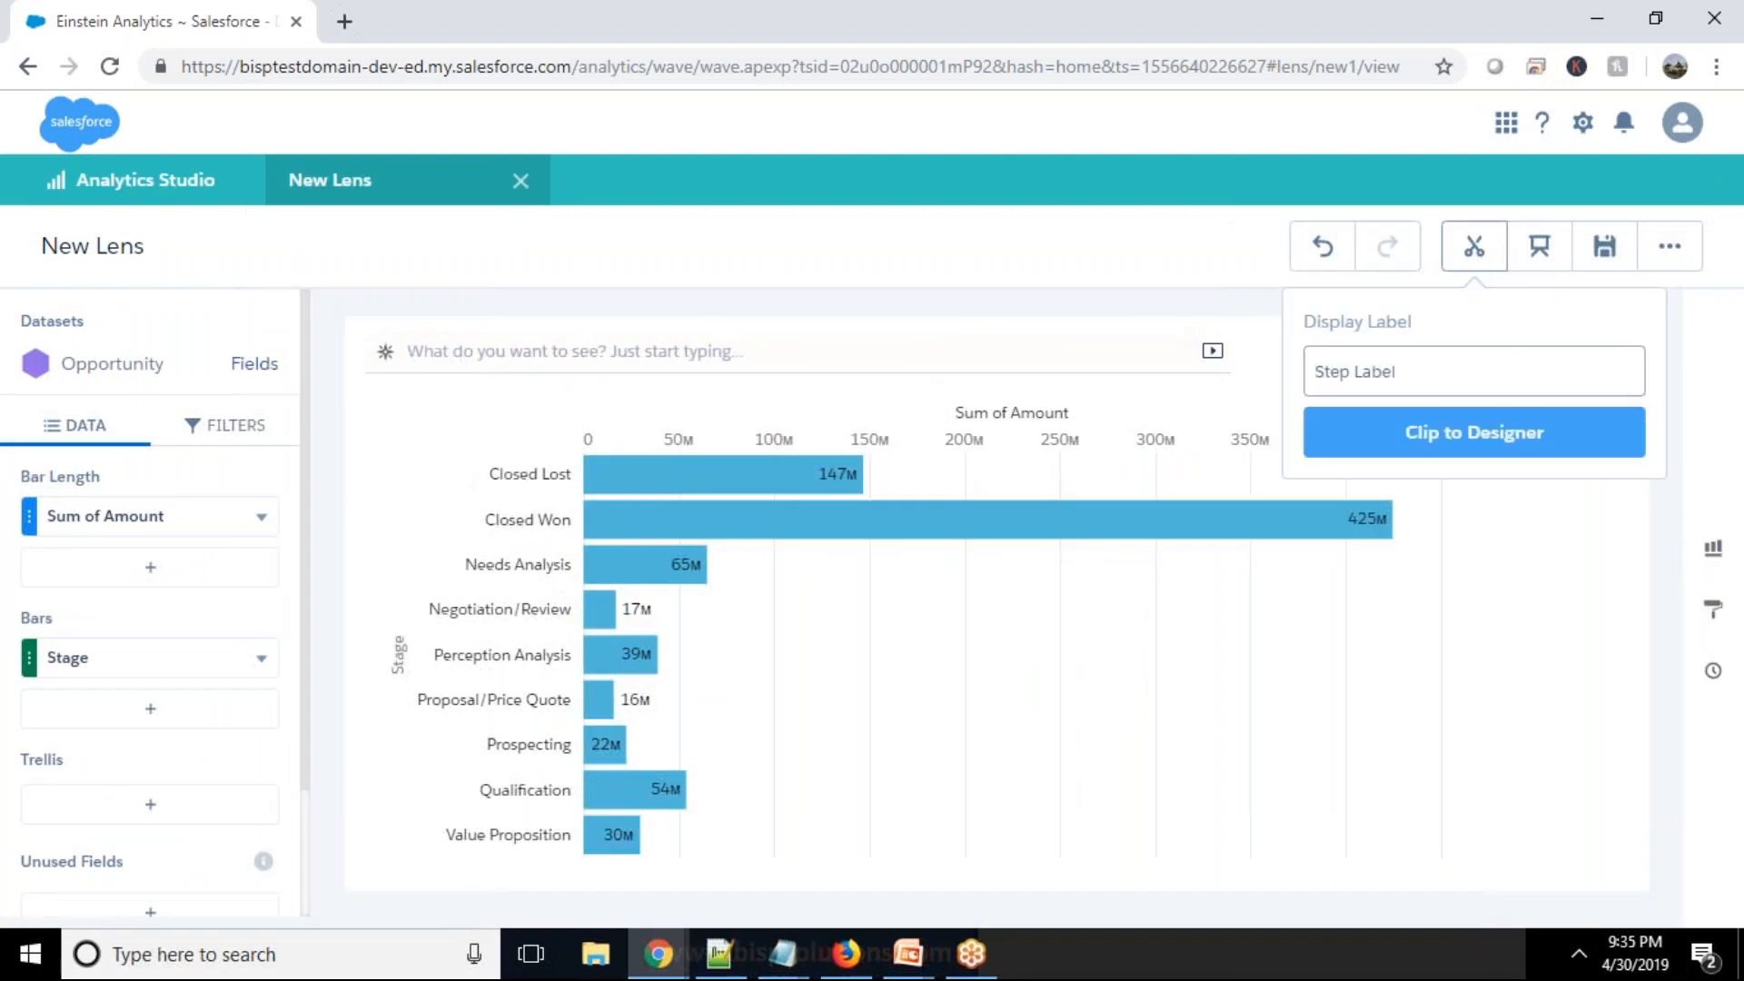
pyautogui.write('Steo1')
pyautogui.click(1429, 432)
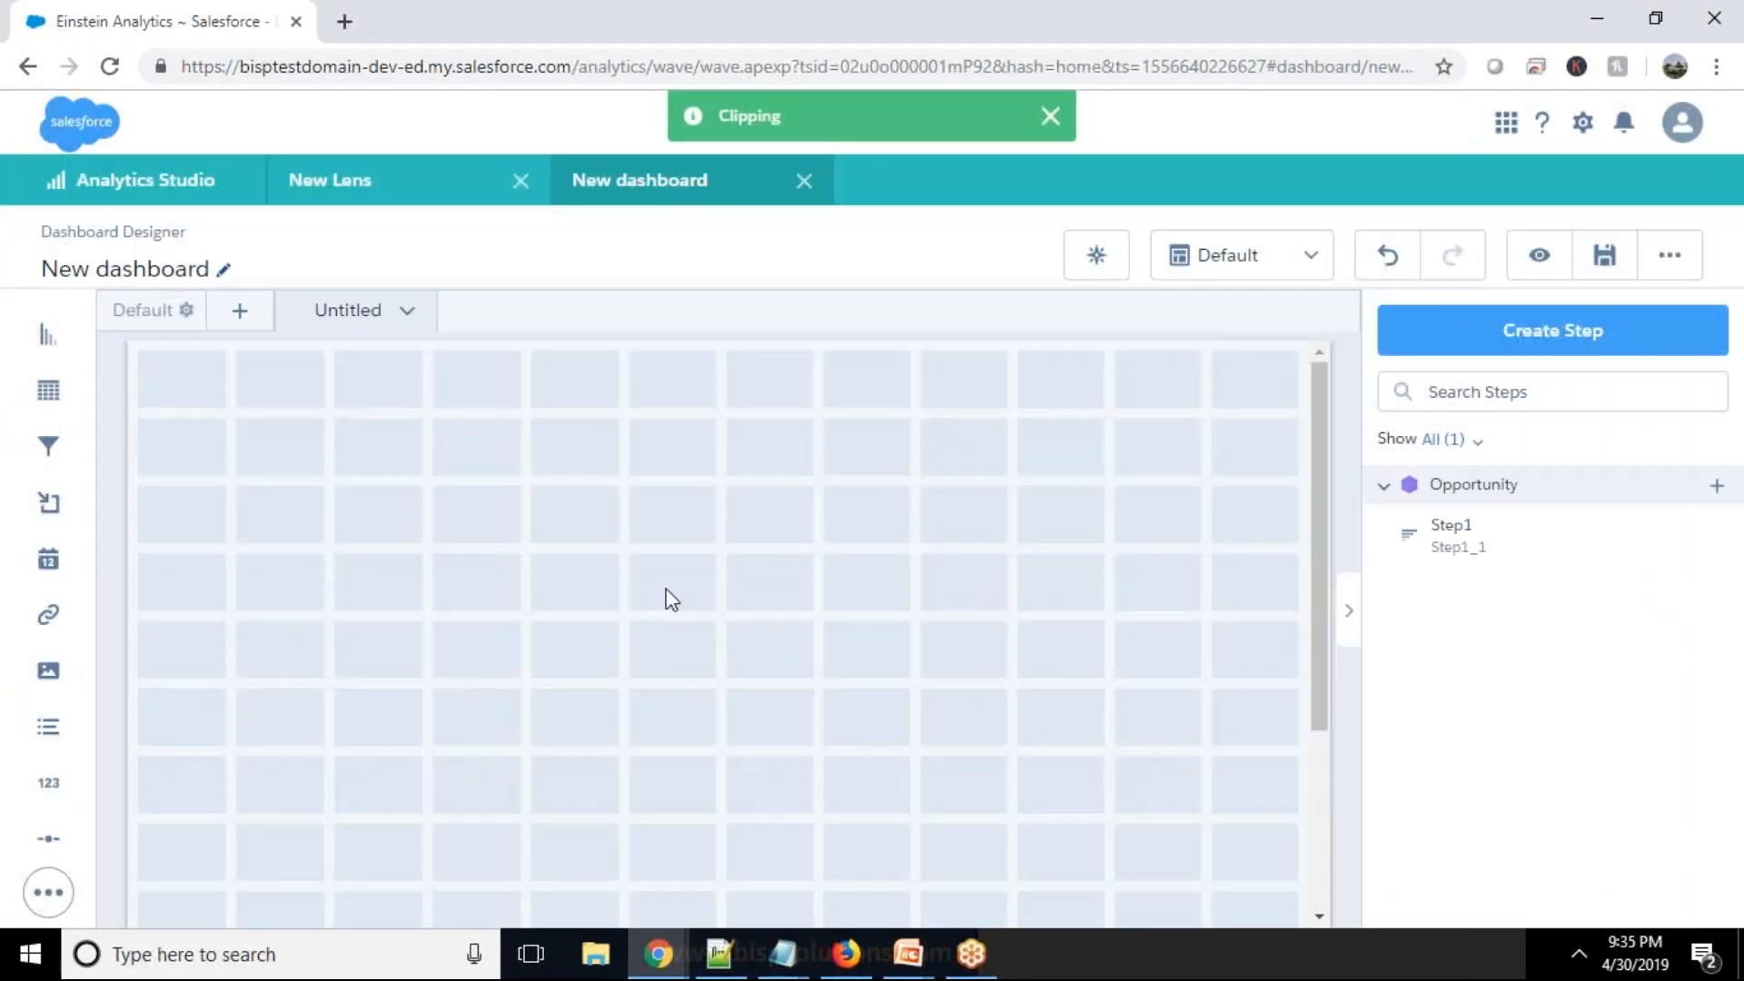
# Step: Place the Step1 chart on the dashboard canvas and enlarge it to about eight grid columns wide, starting at the third column and row
pyautogui.moveTo(1426, 537); pyautogui.dragTo(629, 630)
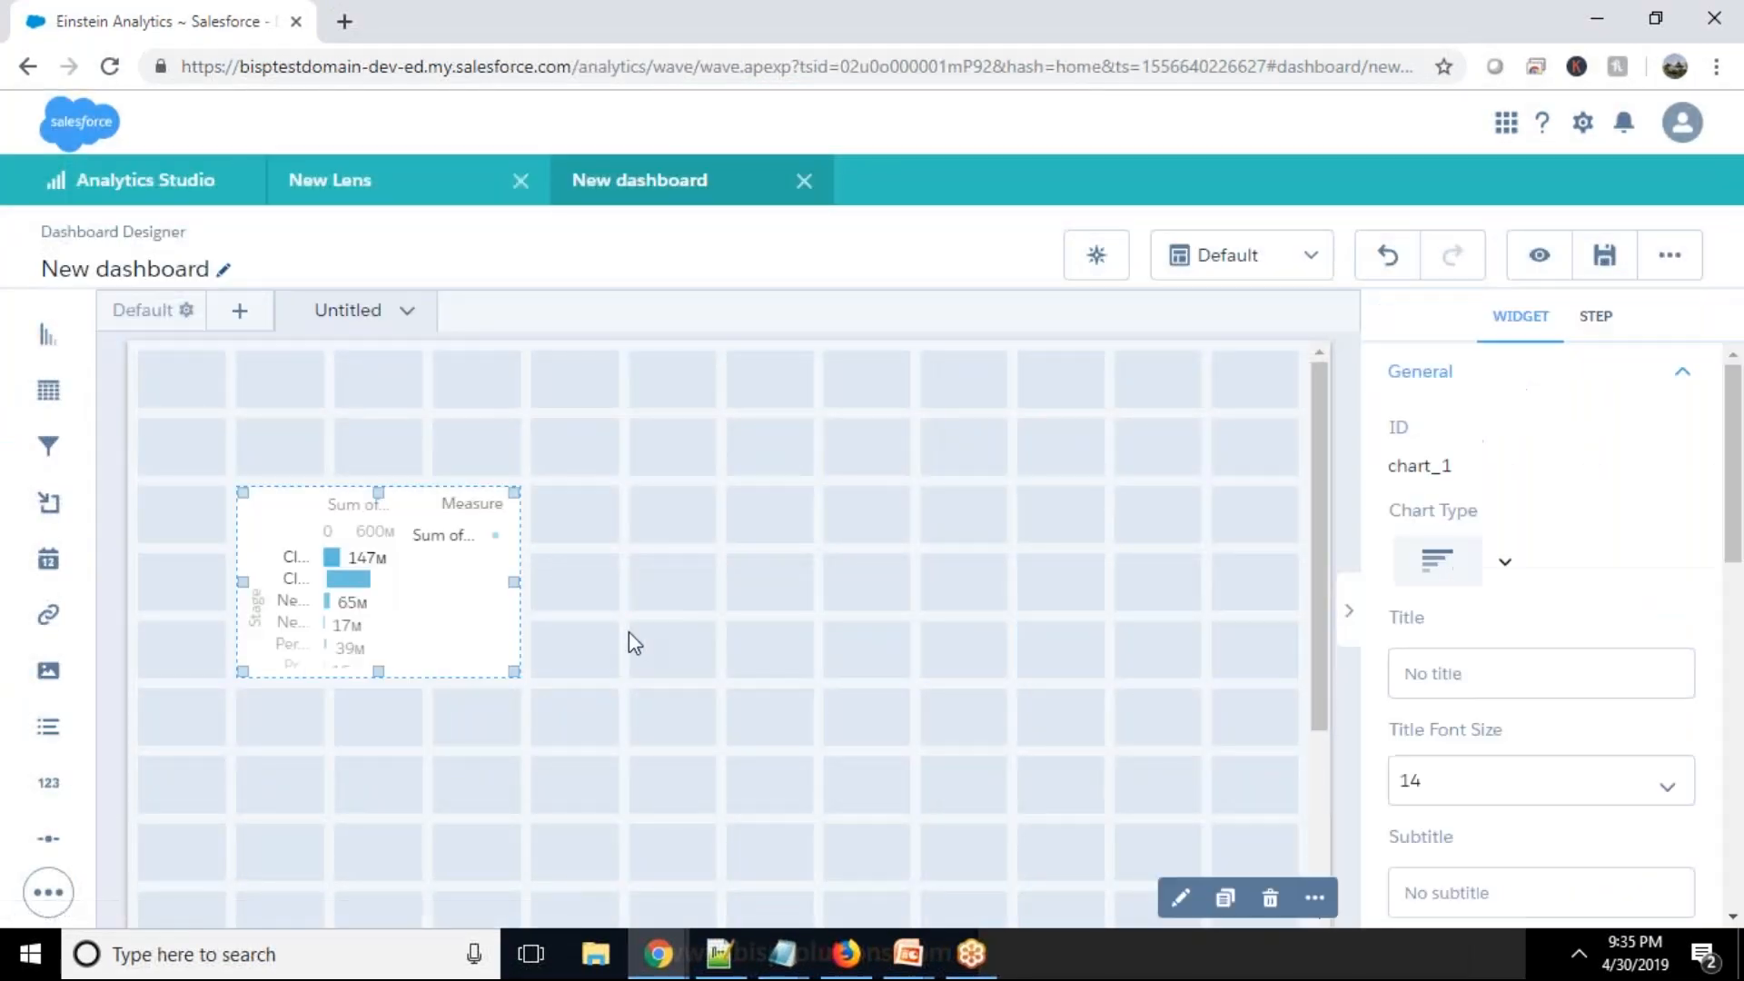
pyautogui.scroll(-3, 628, 631)
pyautogui.moveTo(514, 417); pyautogui.dragTo(1016, 771)
pyautogui.click(1194, 752)
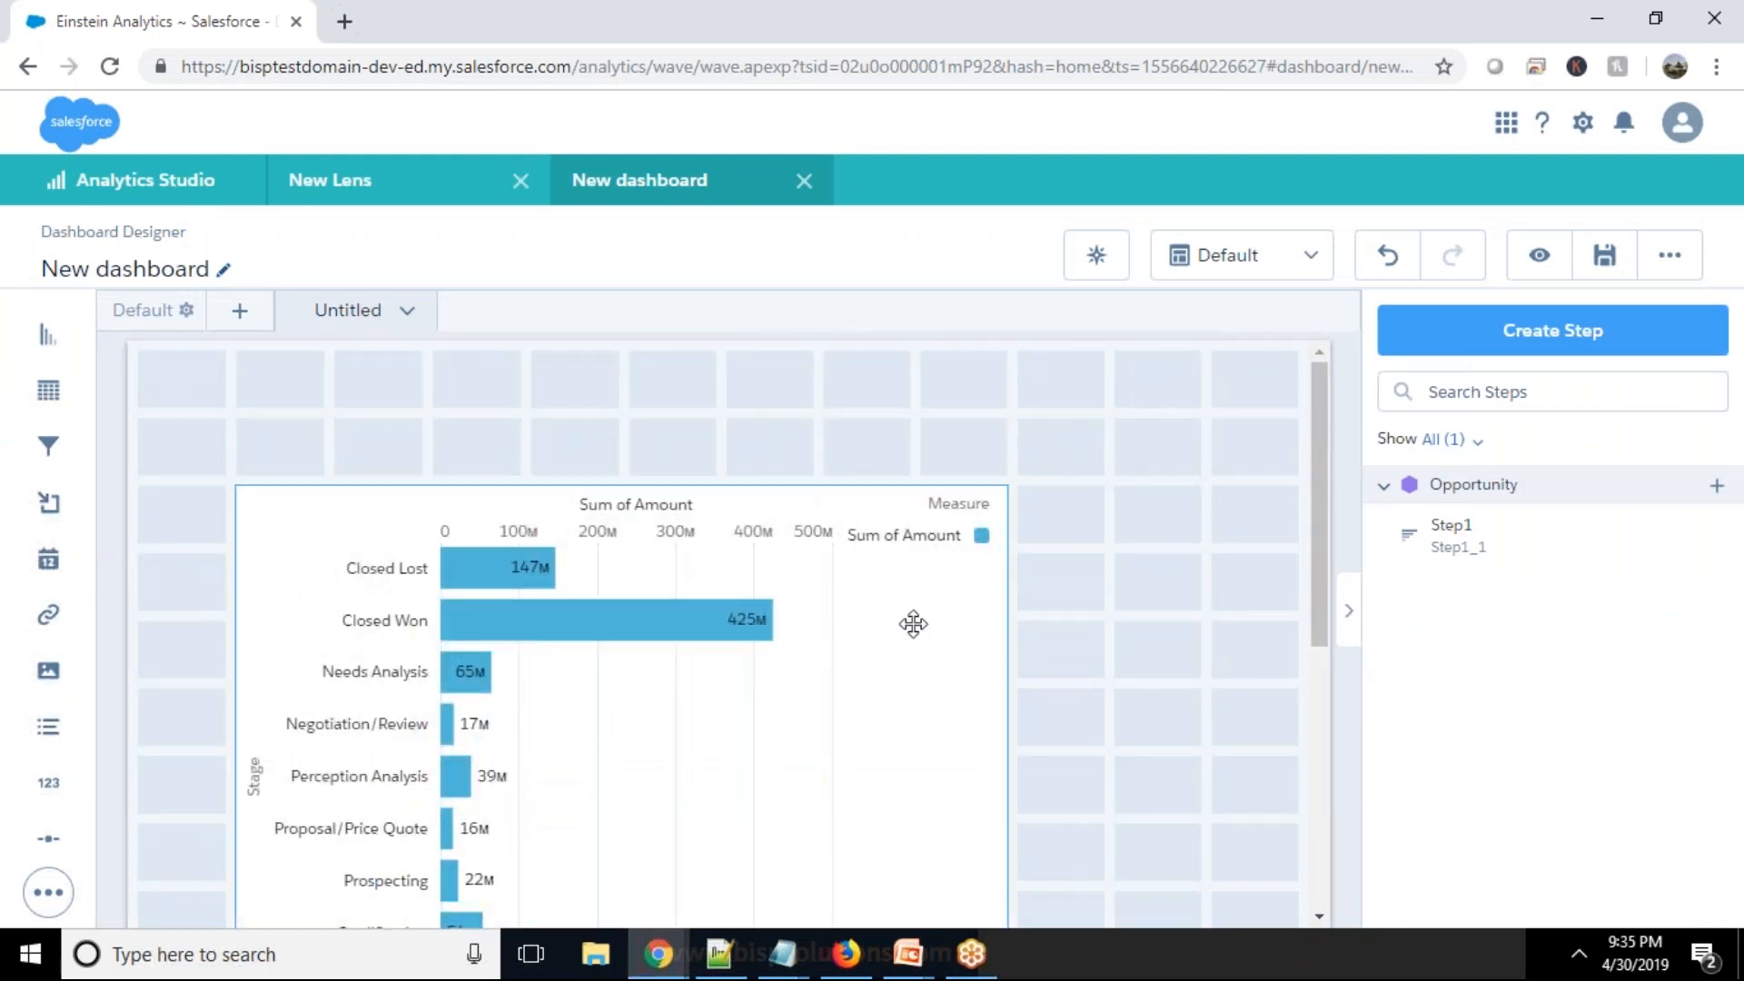
pyautogui.click(853, 664)
pyautogui.moveTo(854, 665); pyautogui.dragTo(854, 664)
pyautogui.scroll(2, 1125, 718)
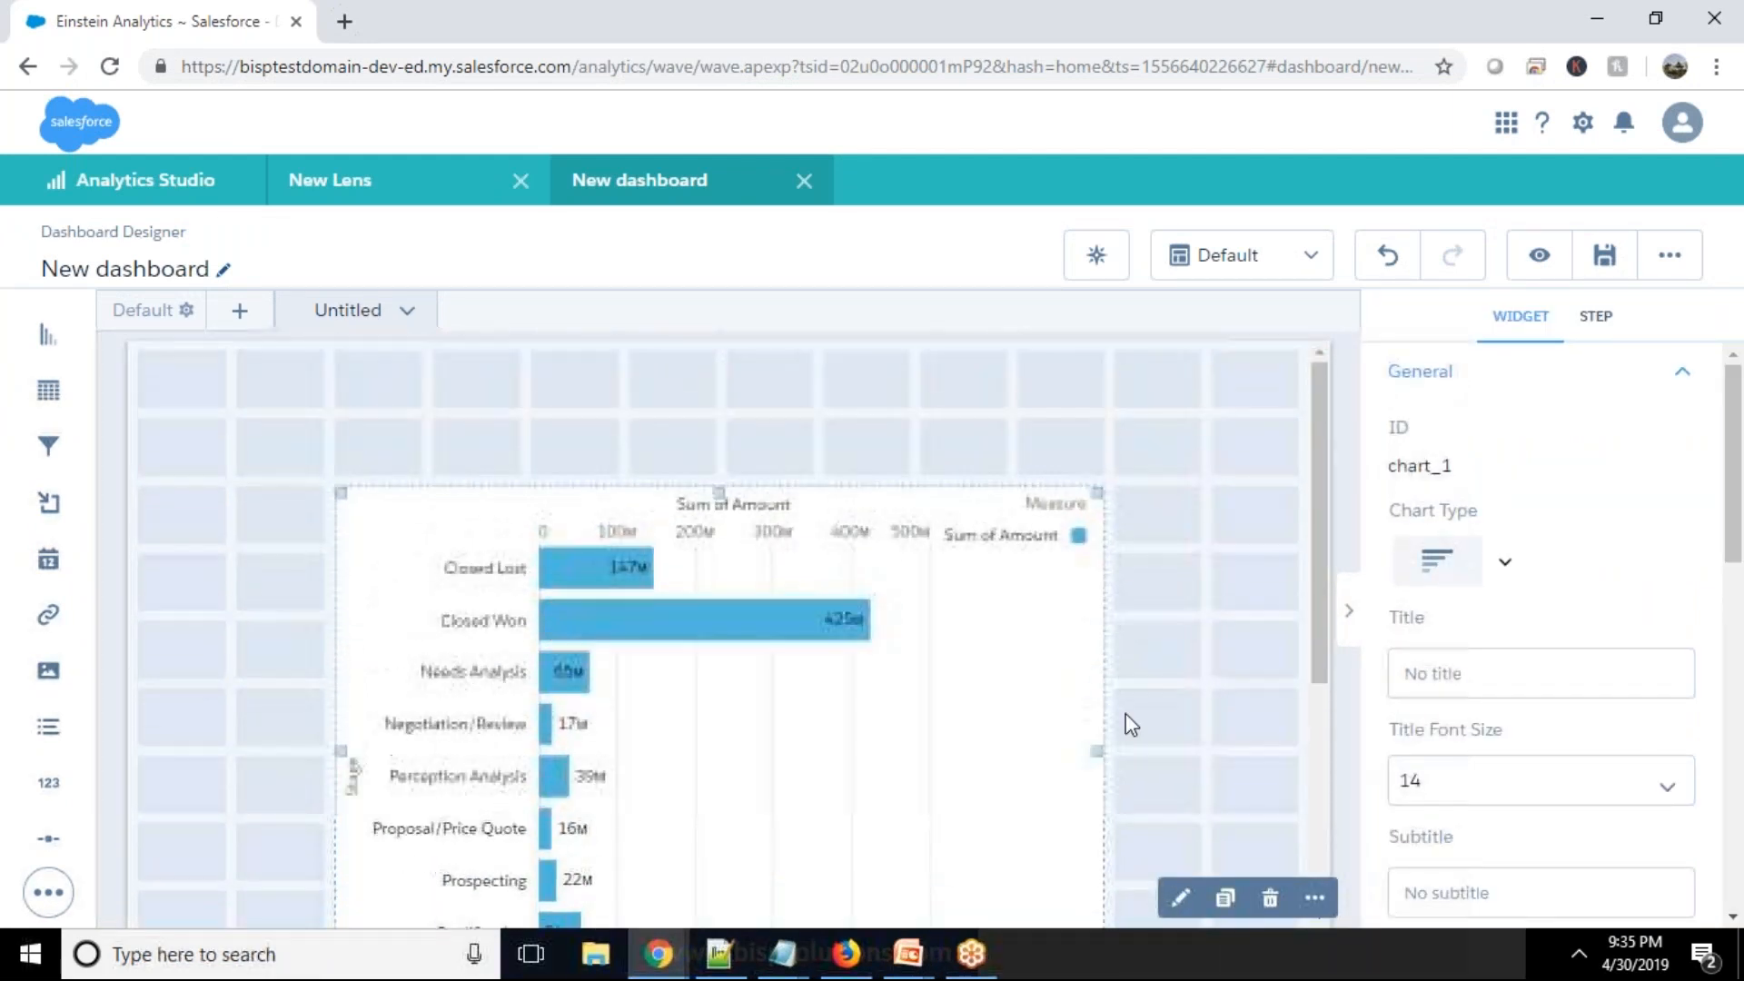
# Step: Add a Toggle widget above the chart and start a static step with custom values for it, labelled Select_Chart_Type
pyautogui.click(48, 900)
pyautogui.moveTo(191, 857); pyautogui.dragTo(563, 396)
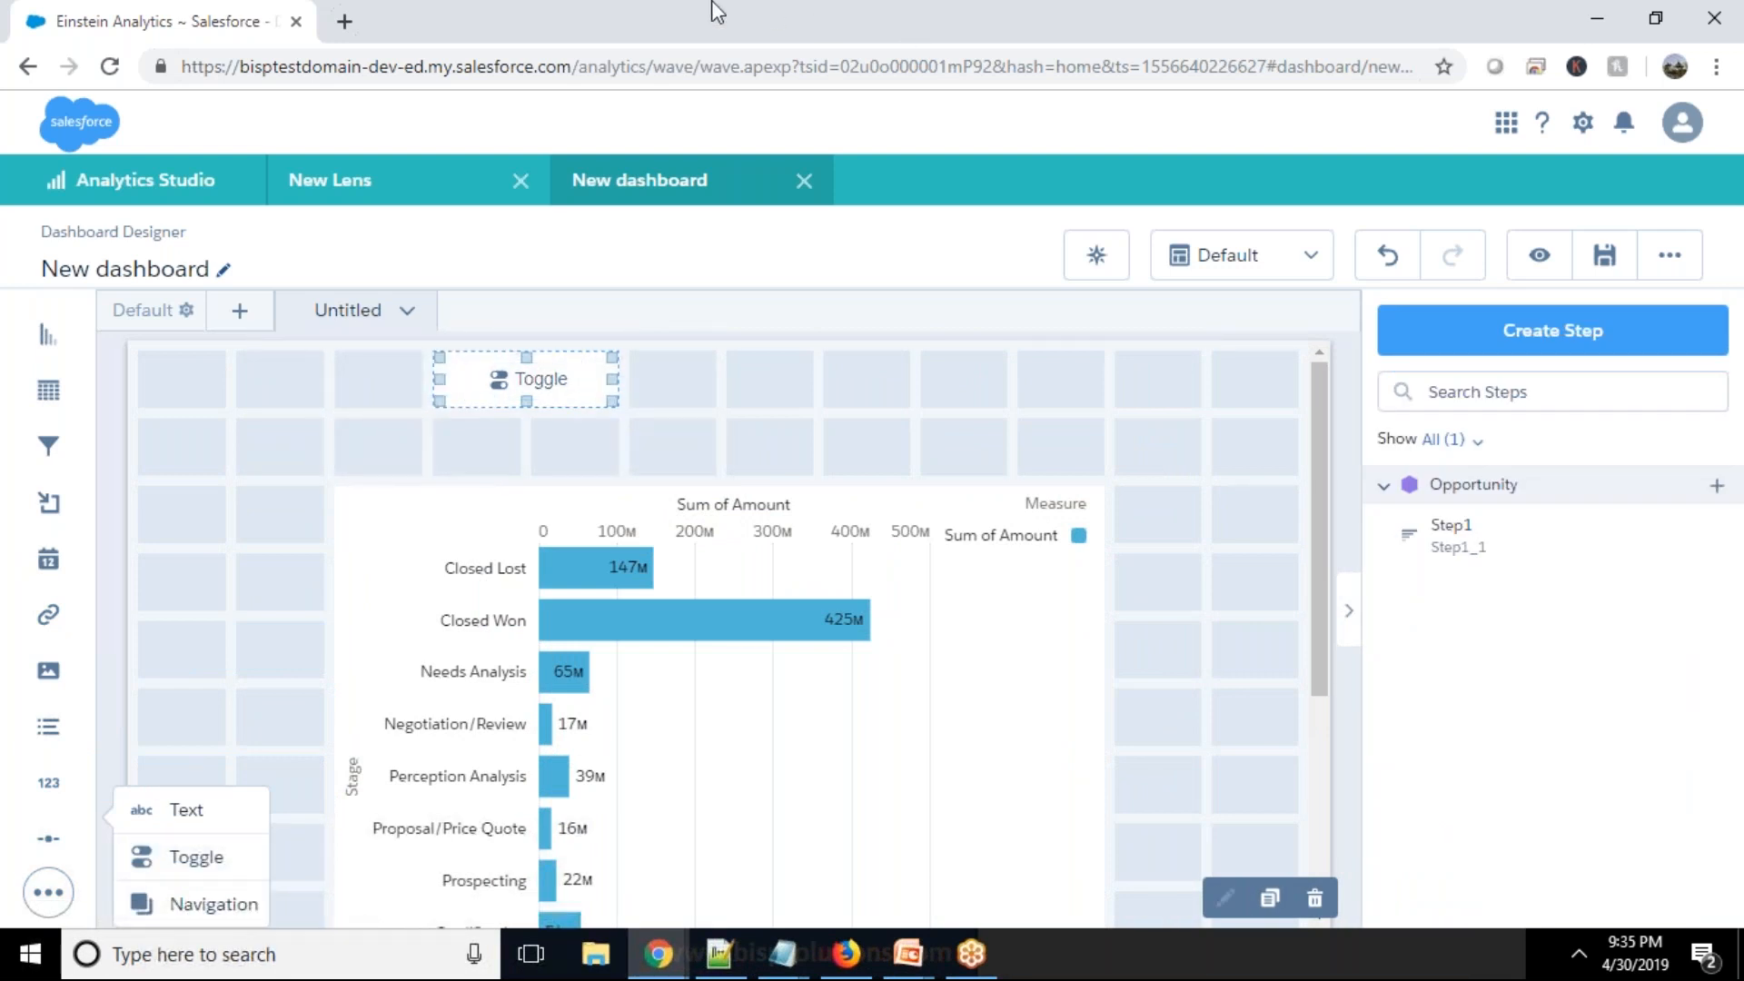
pyautogui.click(521, 385)
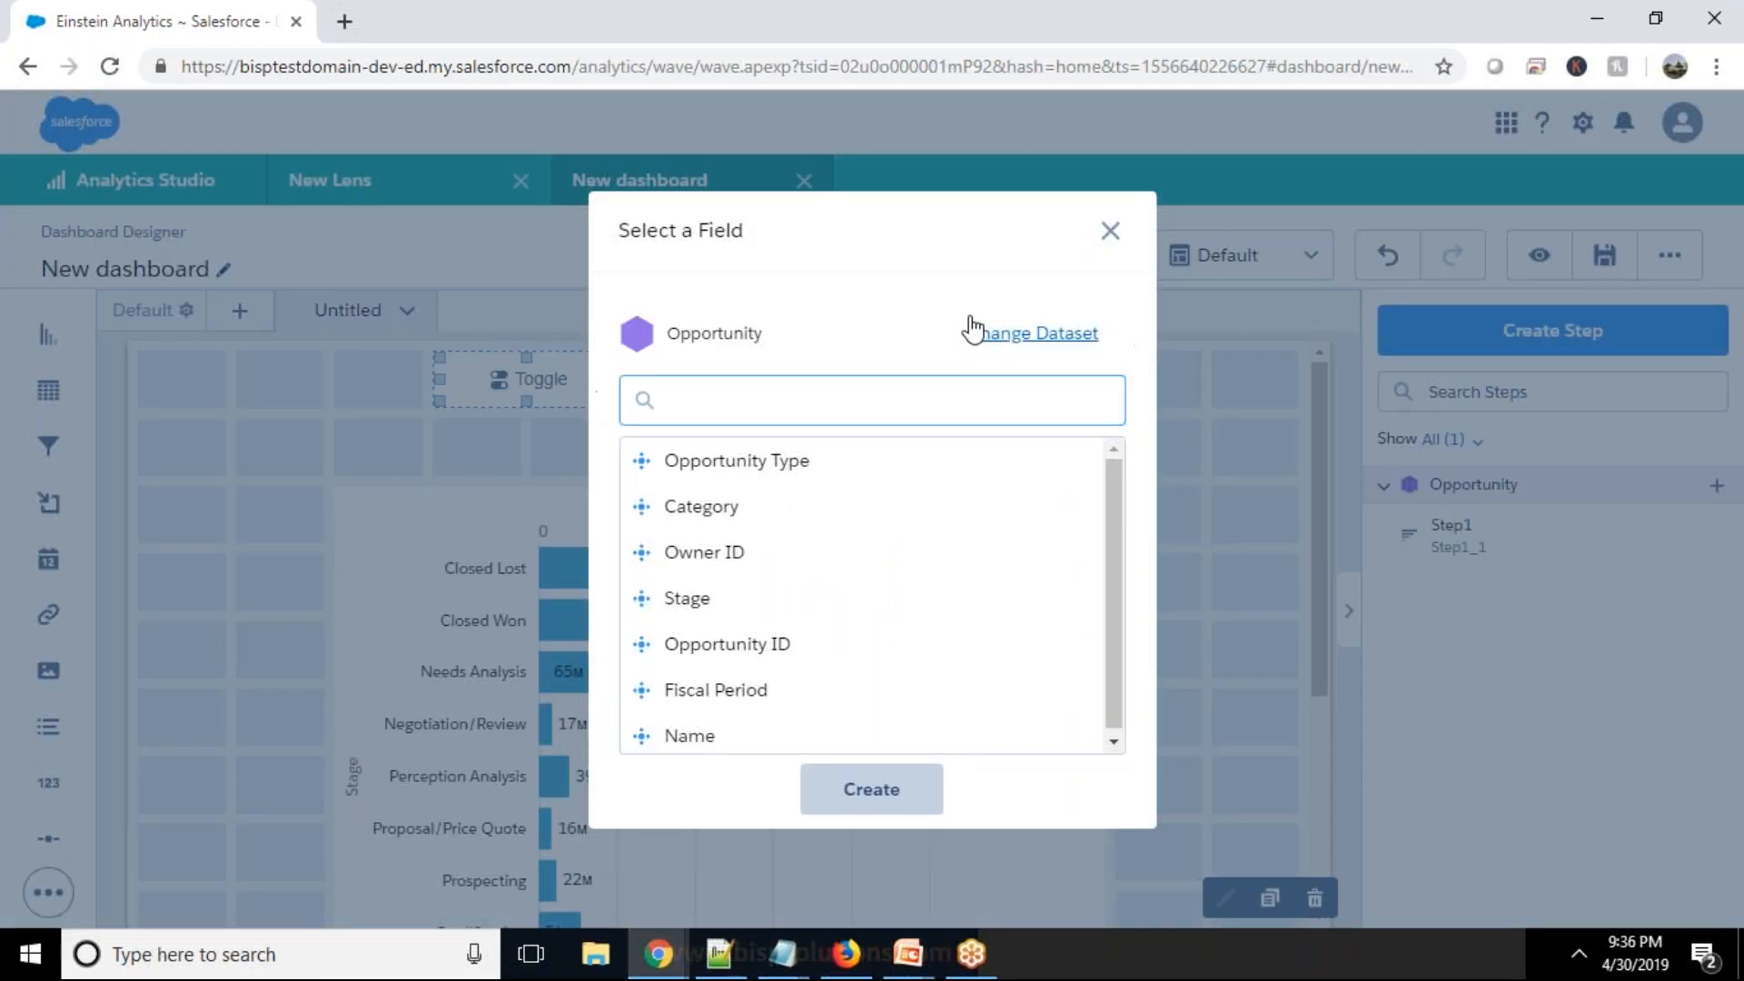
pyautogui.click(1021, 338)
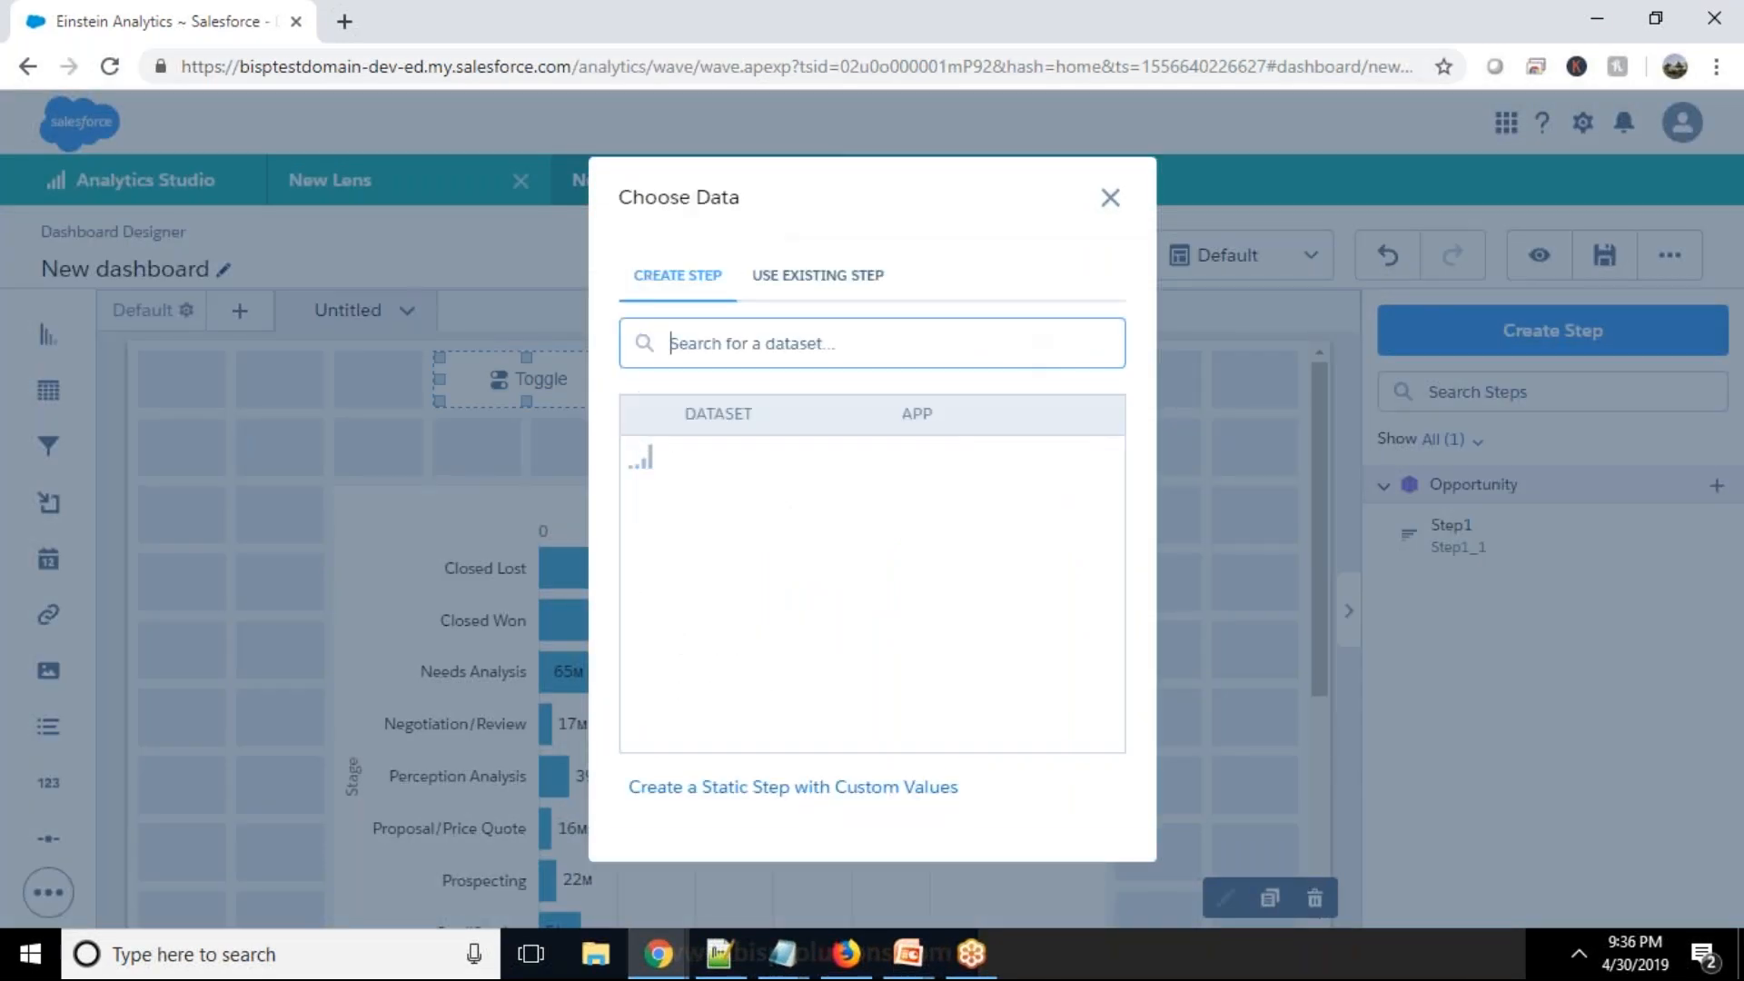
pyautogui.click(818, 788)
pyautogui.click(651, 427)
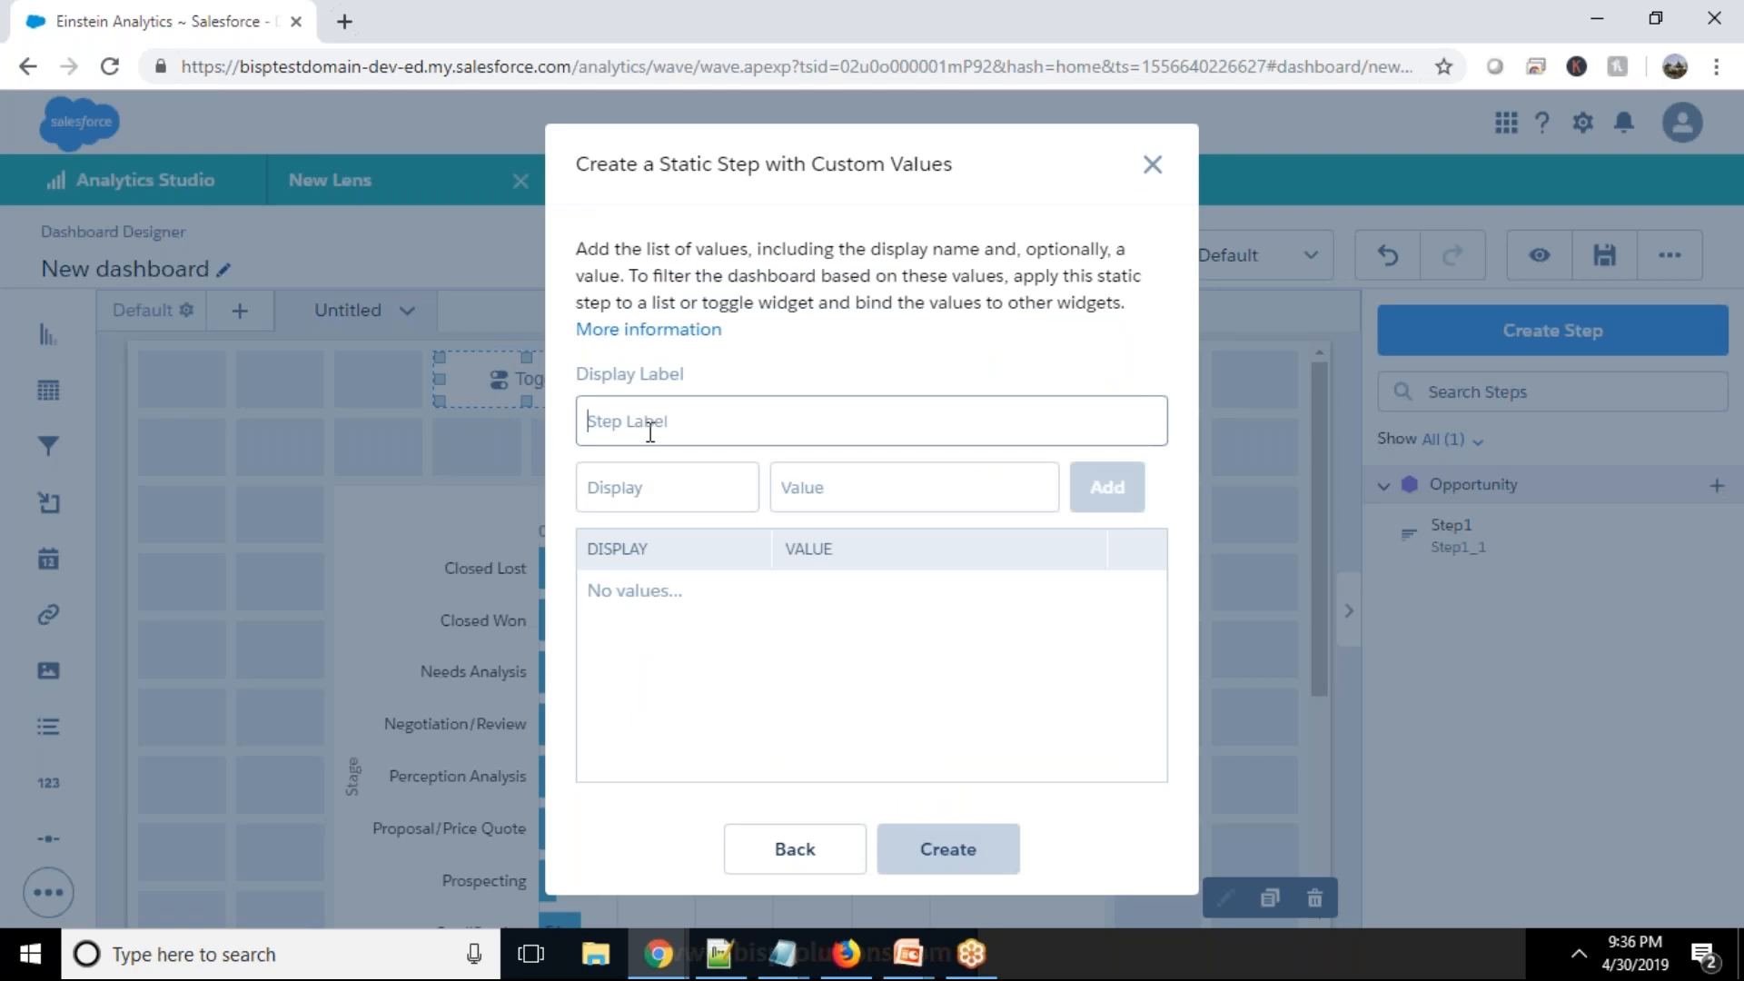
pyautogui.write('S')
pyautogui.write('elect_Chart_Type')
pyautogui.press('Tab')
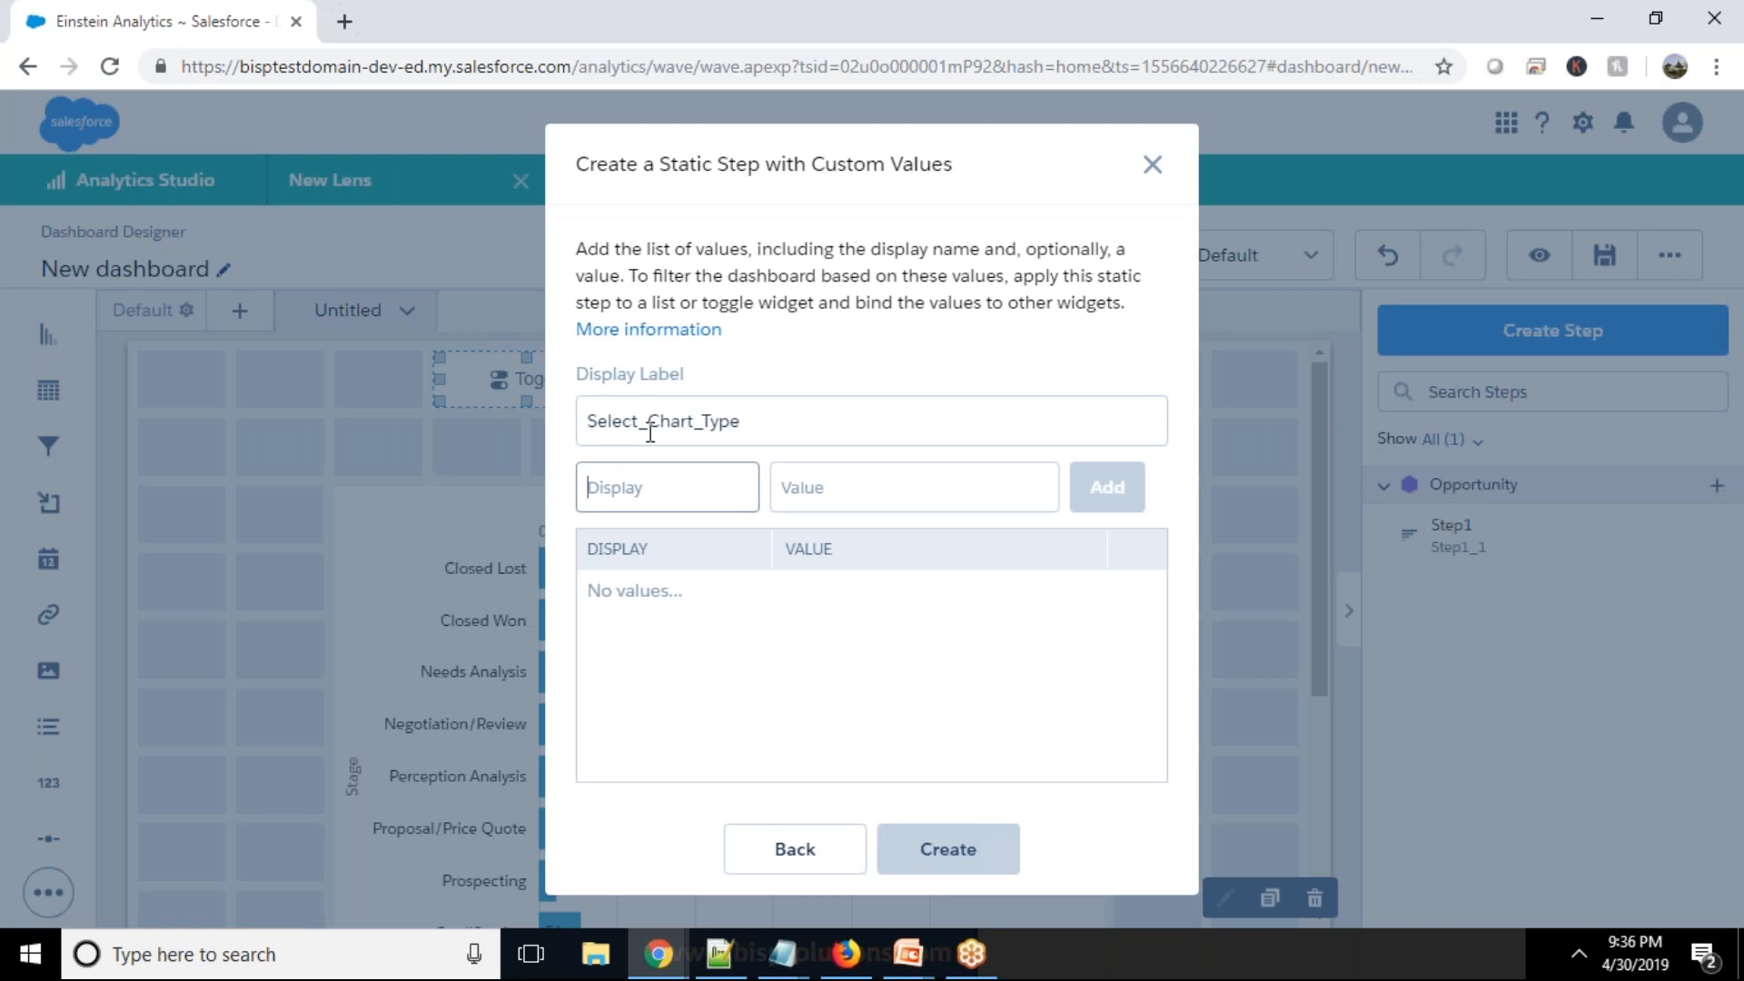
# Step: Add two custom values to the static step: Donut with value pie and Funnel with value funnel
pyautogui.write('Do')
pyautogui.write('pie')
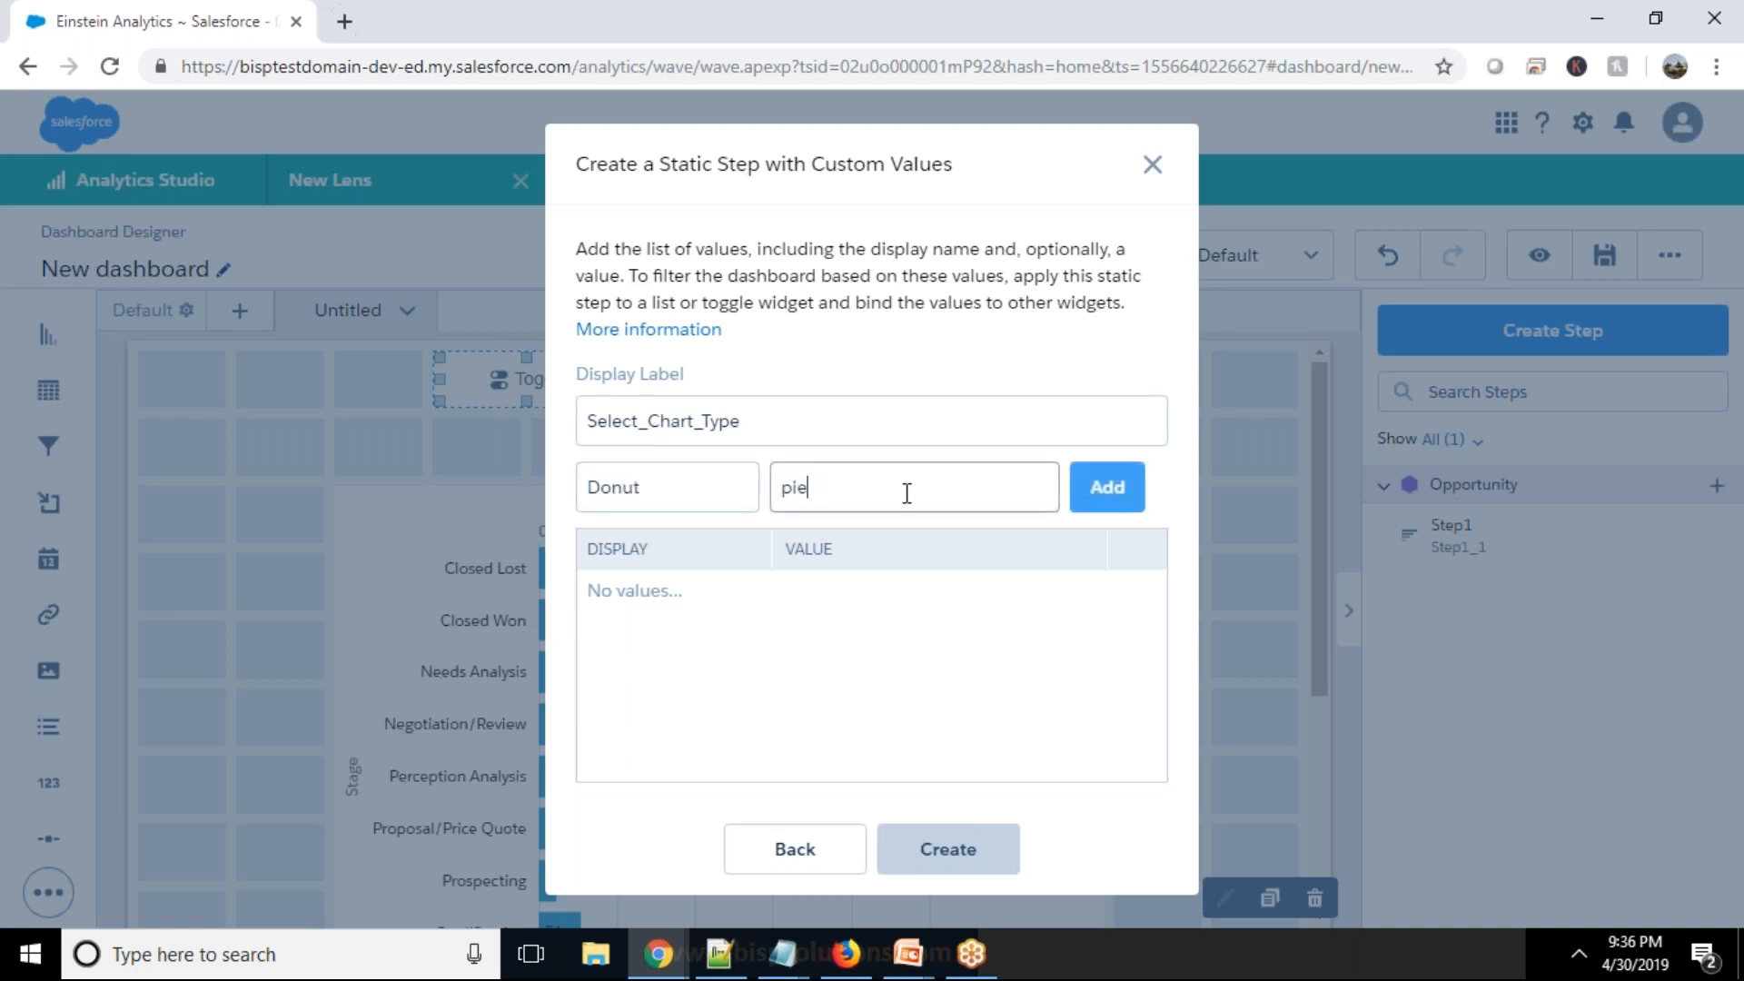
pyautogui.click(1105, 495)
pyautogui.click(1146, 496)
pyautogui.click(650, 486)
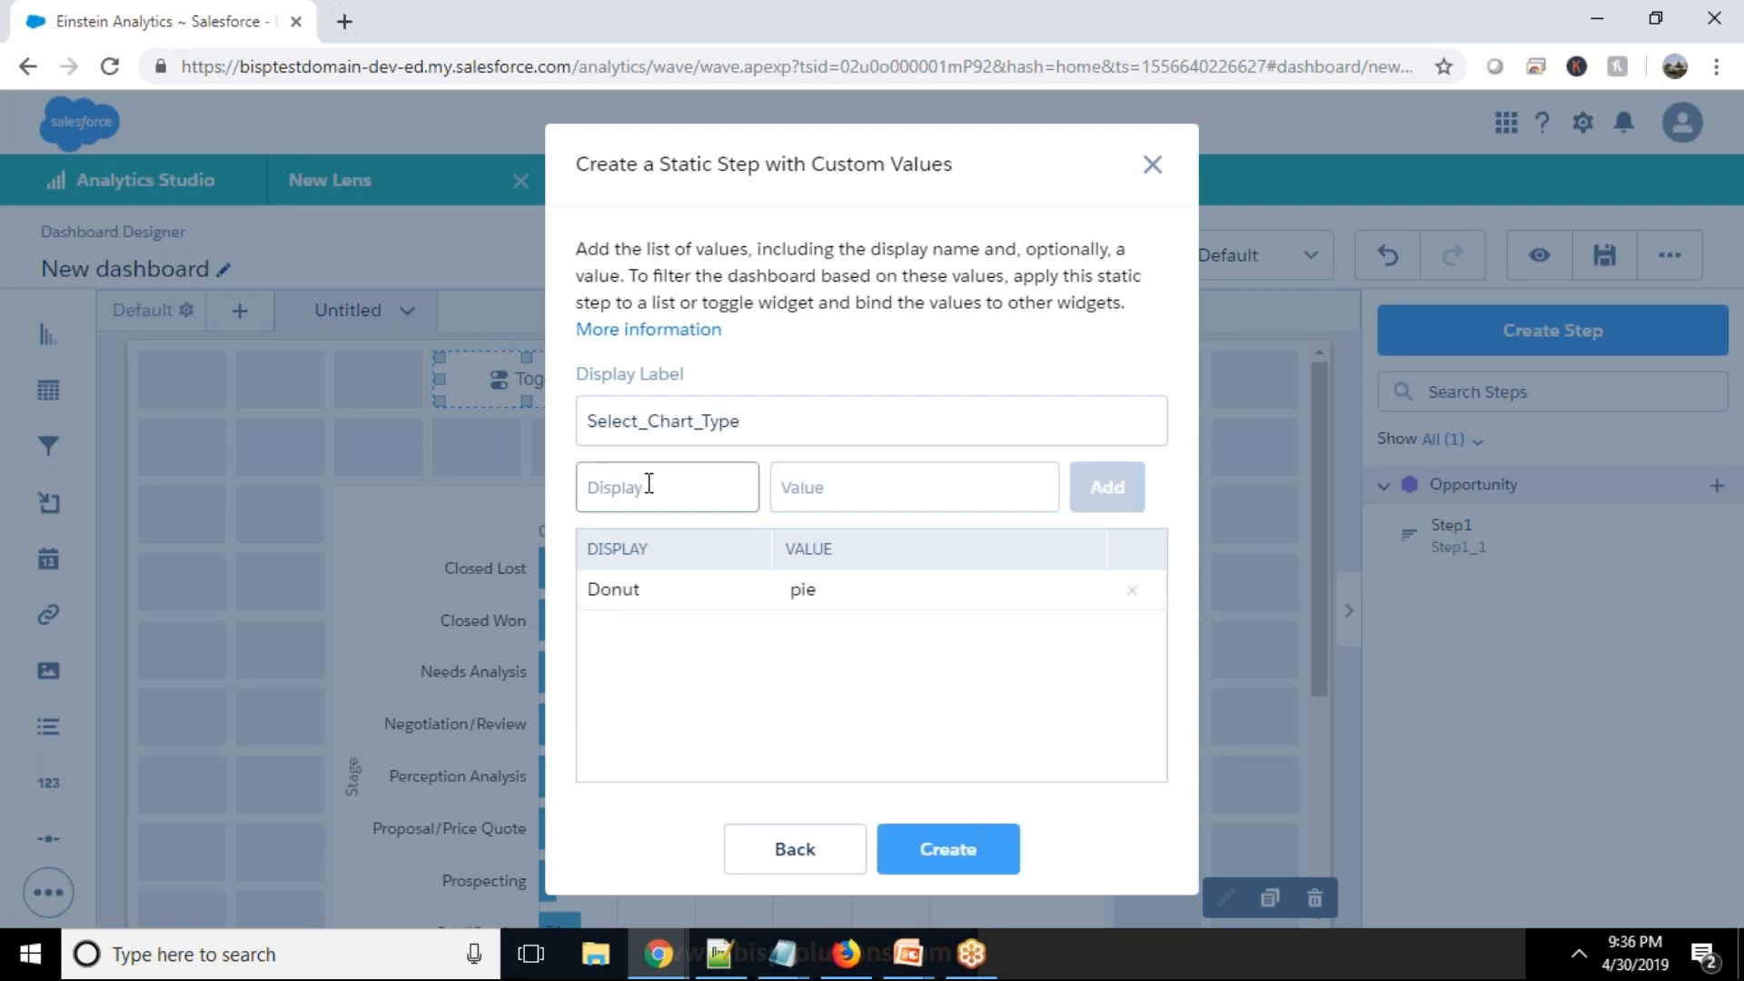
pyautogui.write('Funnel')
pyautogui.press('Tab')
pyautogui.write('funnel')
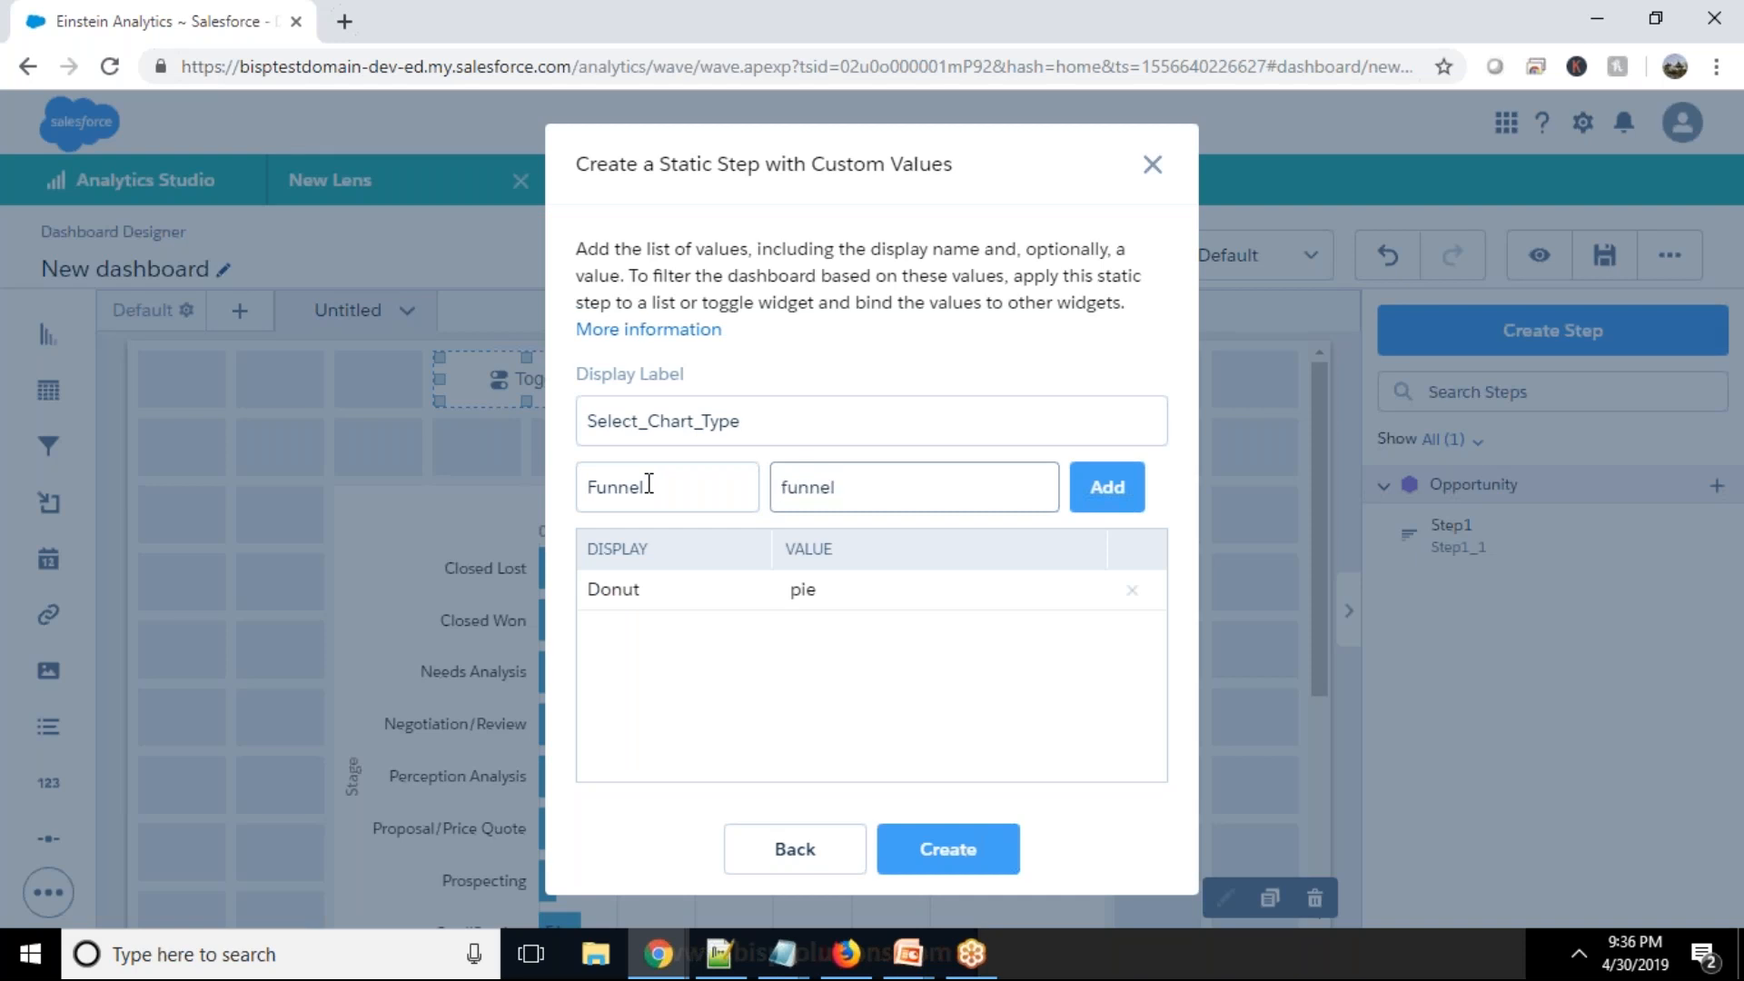
pyautogui.press('Tab')
pyautogui.press('Return')
# Step: Add two more custom values to the static step: Column with value vbar and hColumn with value hbar
pyautogui.click(690, 490)
pyautogui.write('Column ')
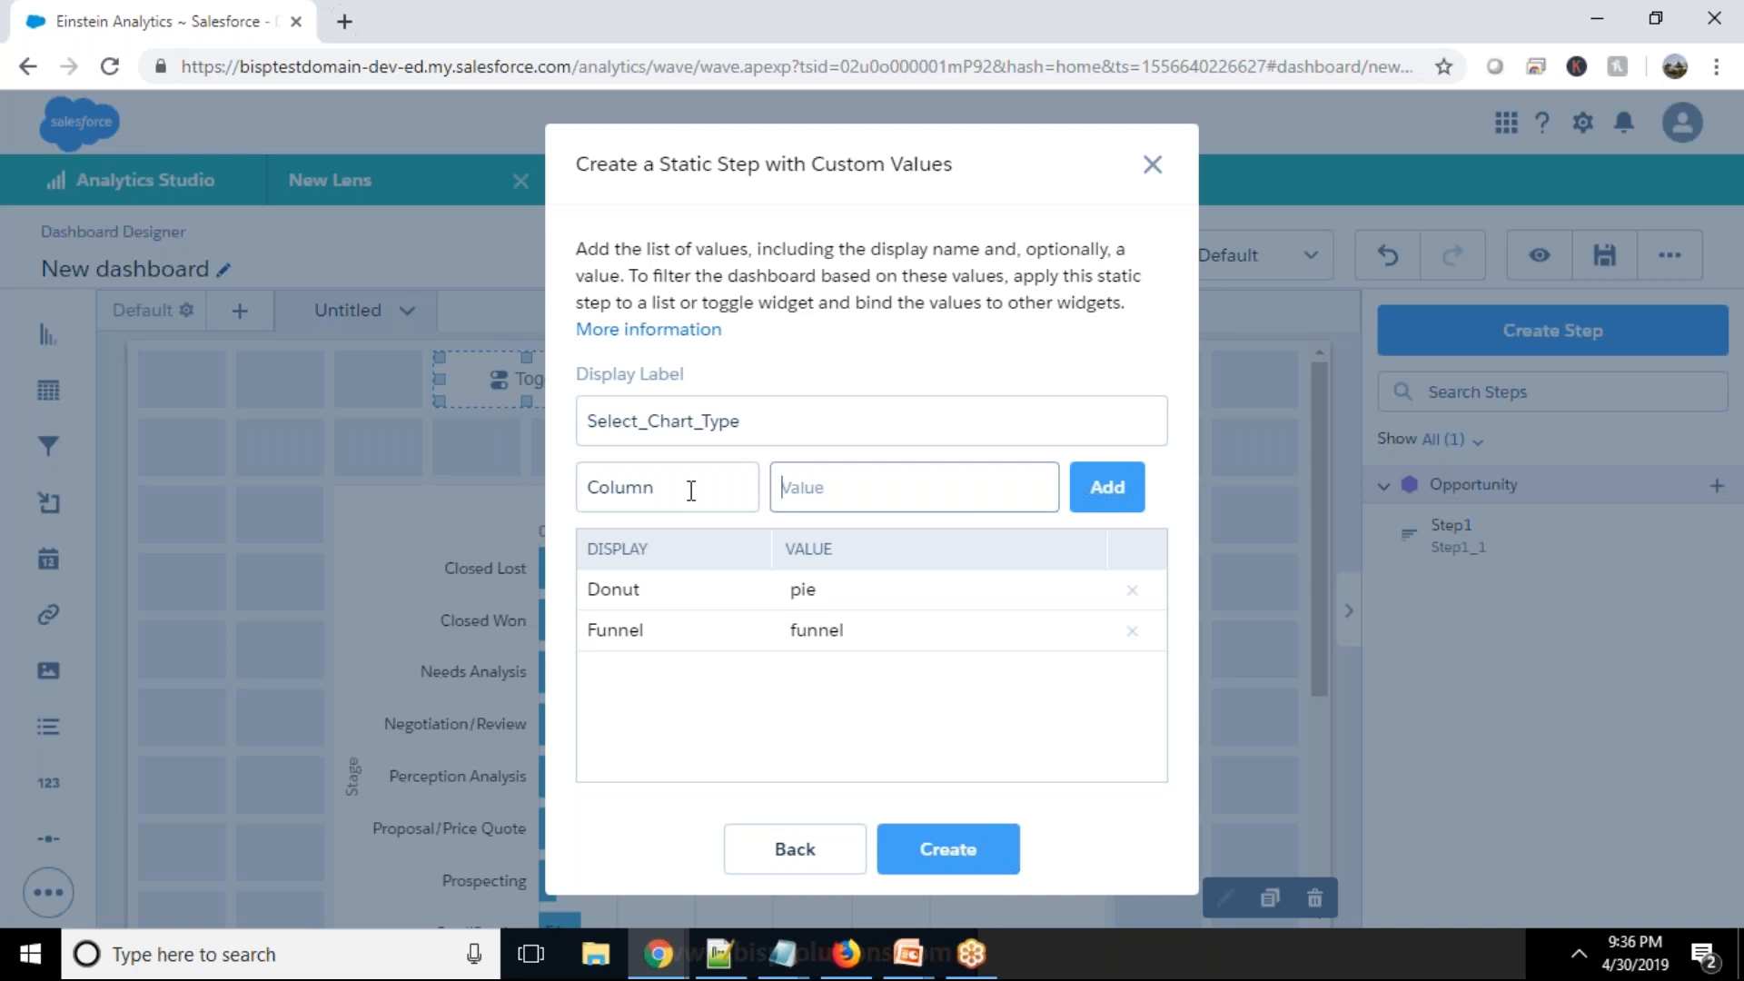
pyautogui.write('vbar')
pyautogui.click(1107, 487)
pyautogui.click(668, 487)
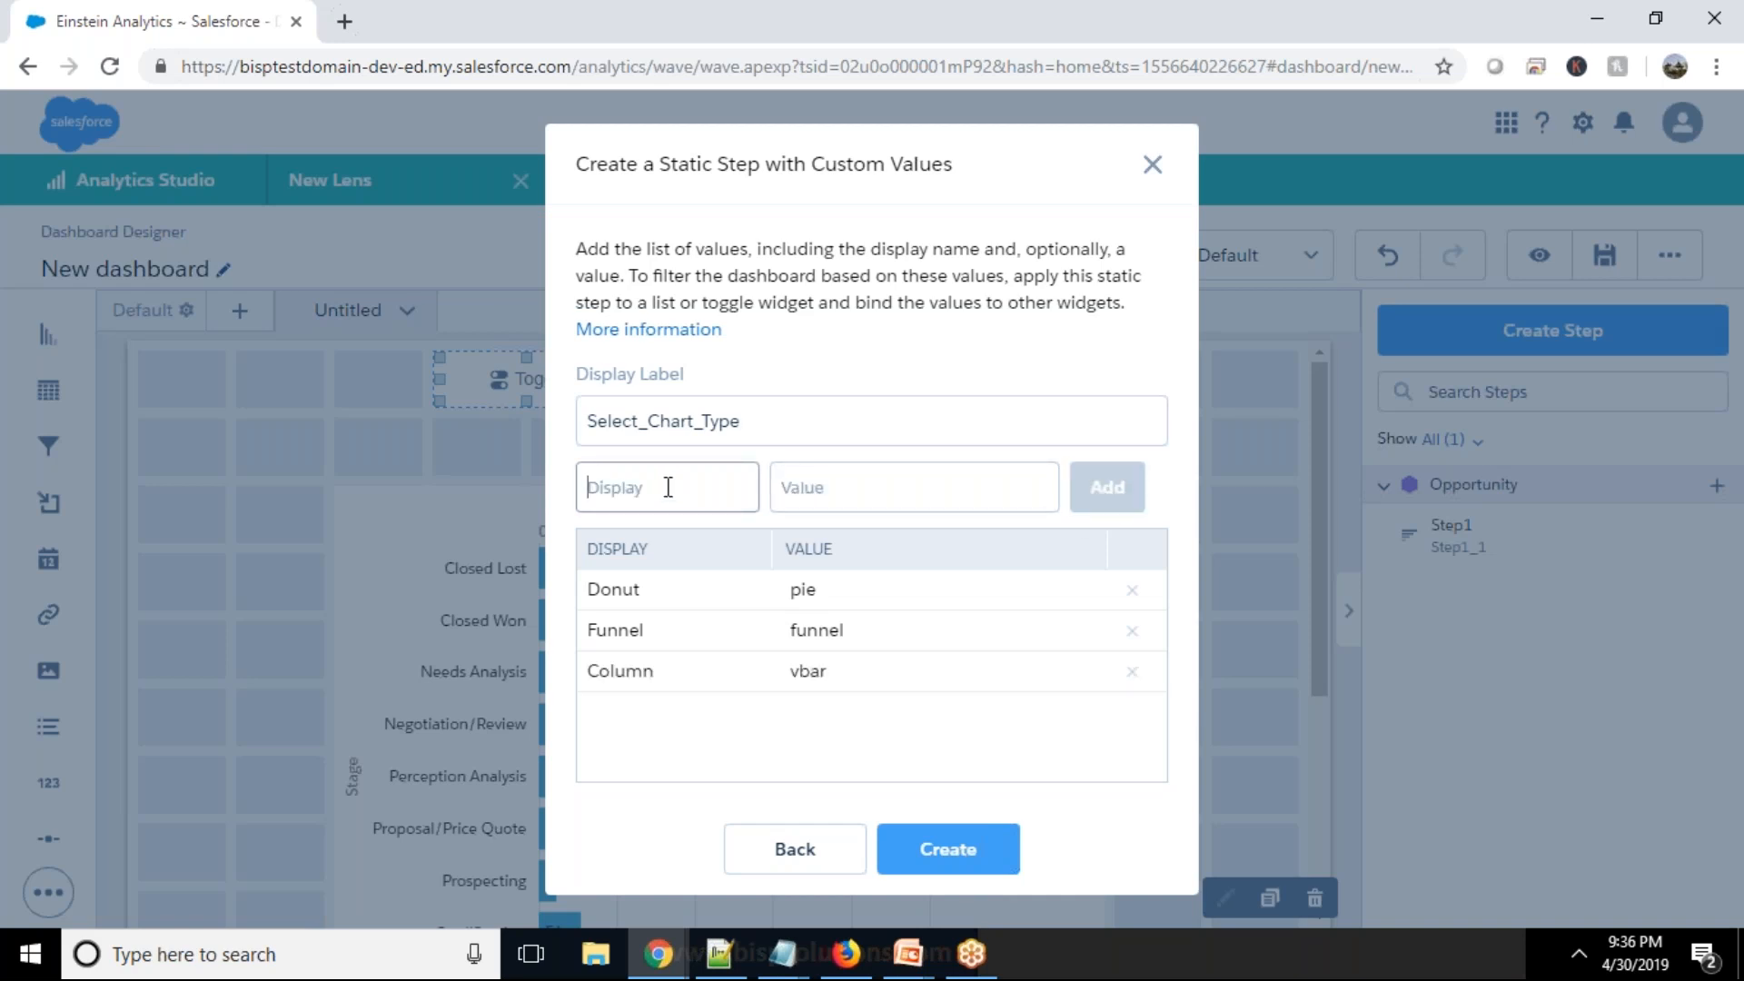
pyautogui.write('hColumn')
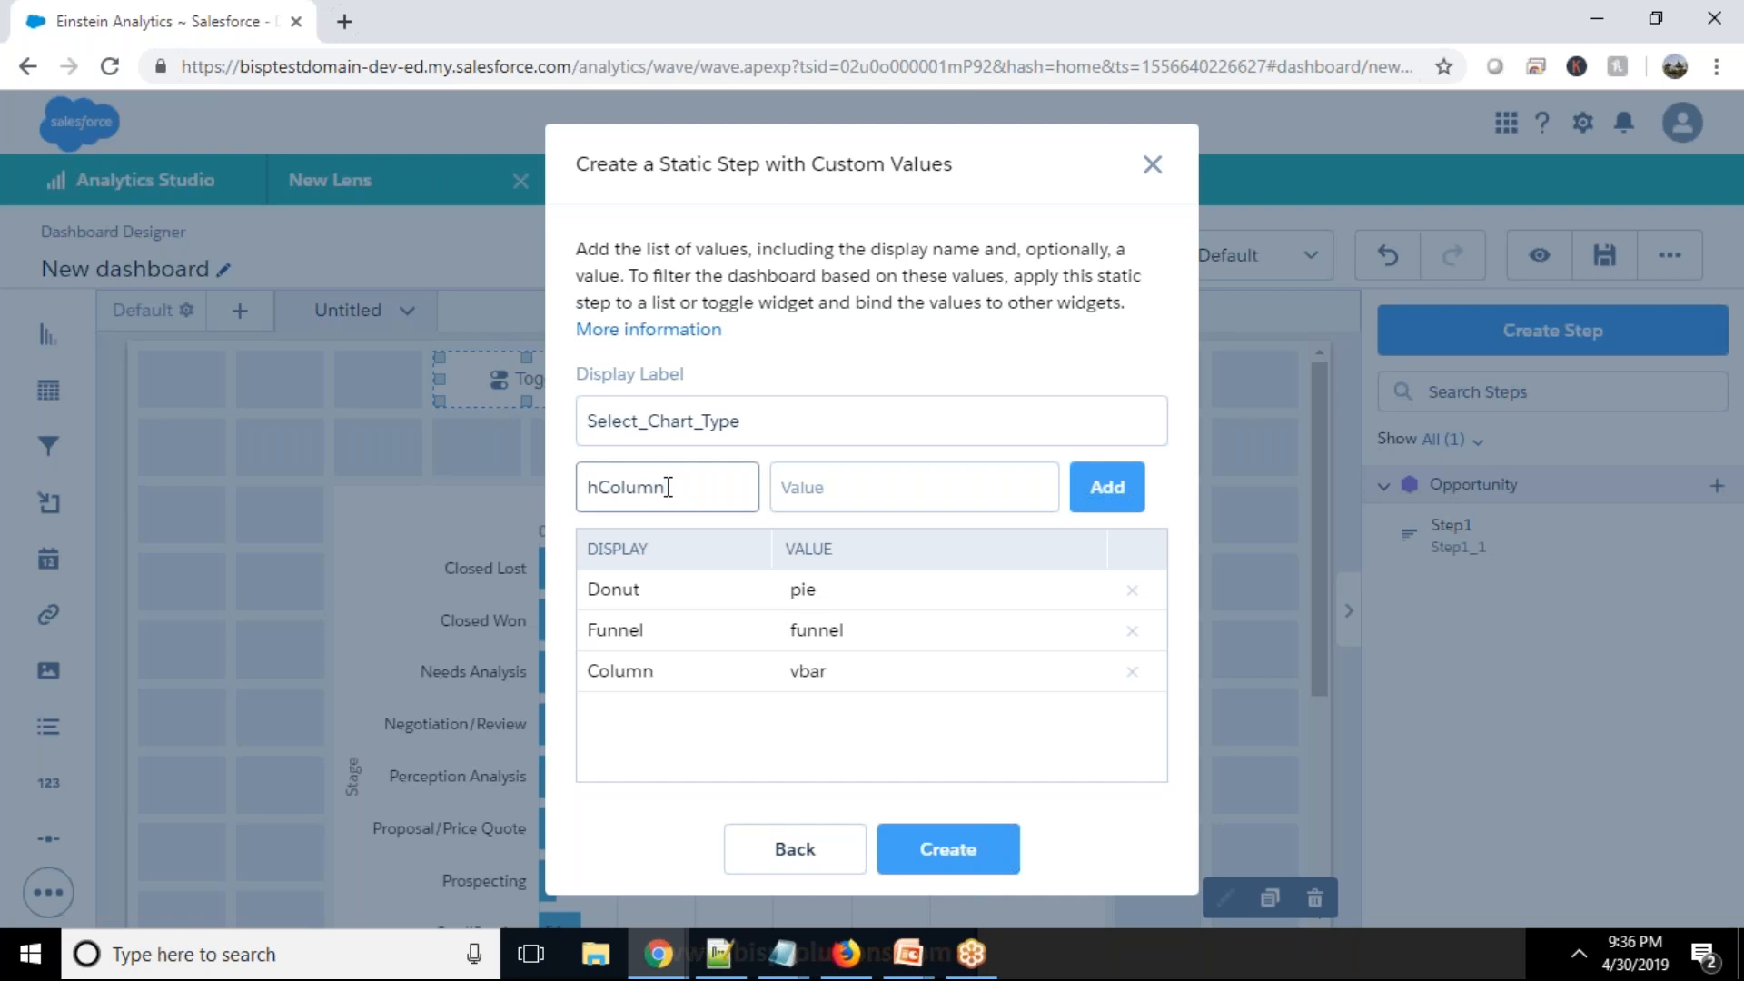
pyautogui.press('Tab')
pyautogui.write('h')
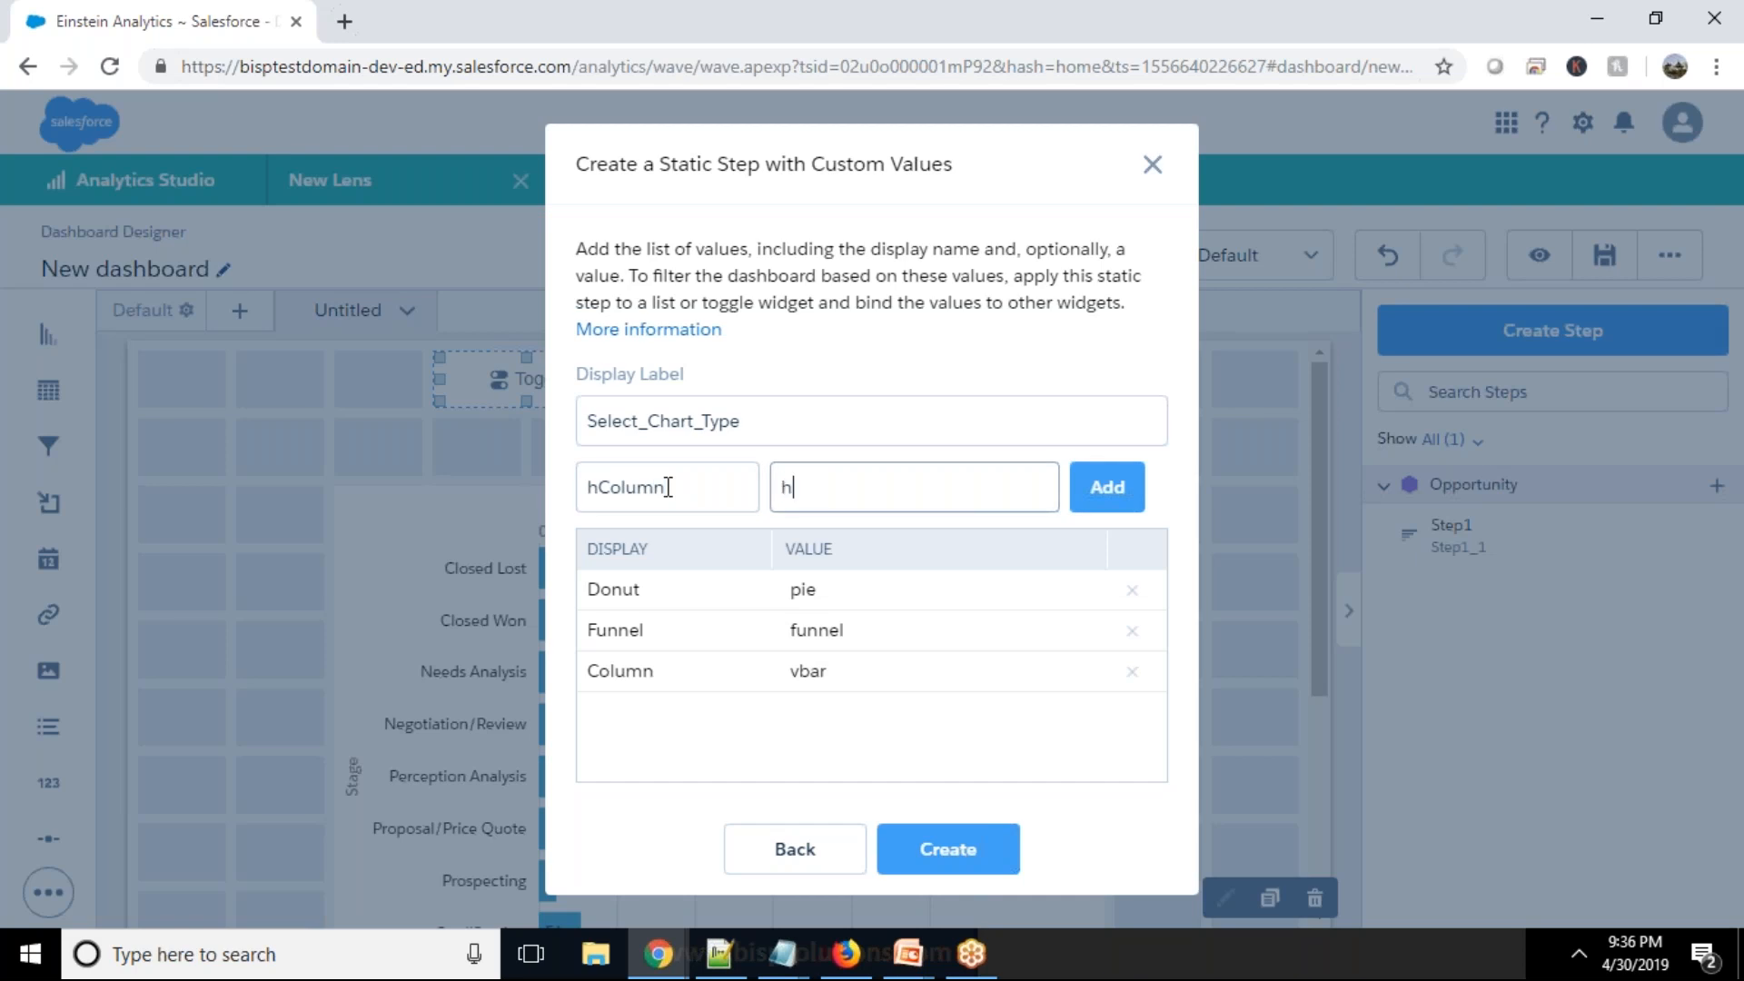
pyautogui.click(1101, 495)
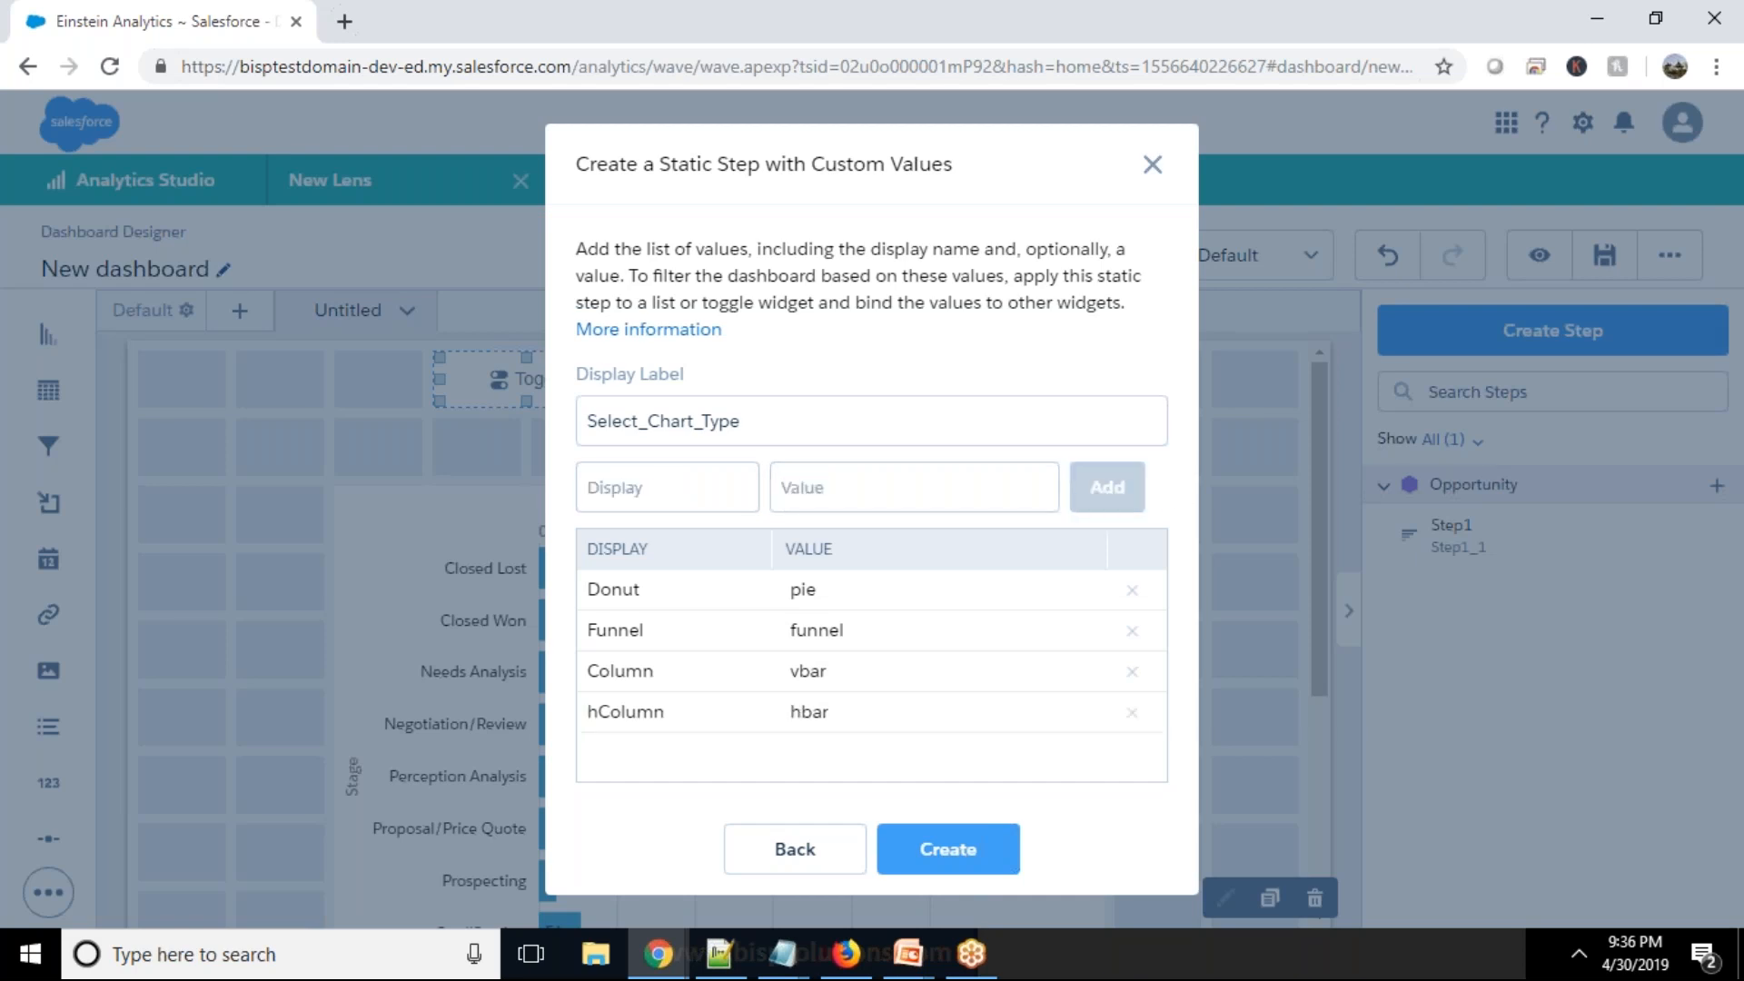
# Step: Add a fifth custom value to the static step: Waterfall with value waterfall
pyautogui.click(652, 486)
pyautogui.write('WaterF')
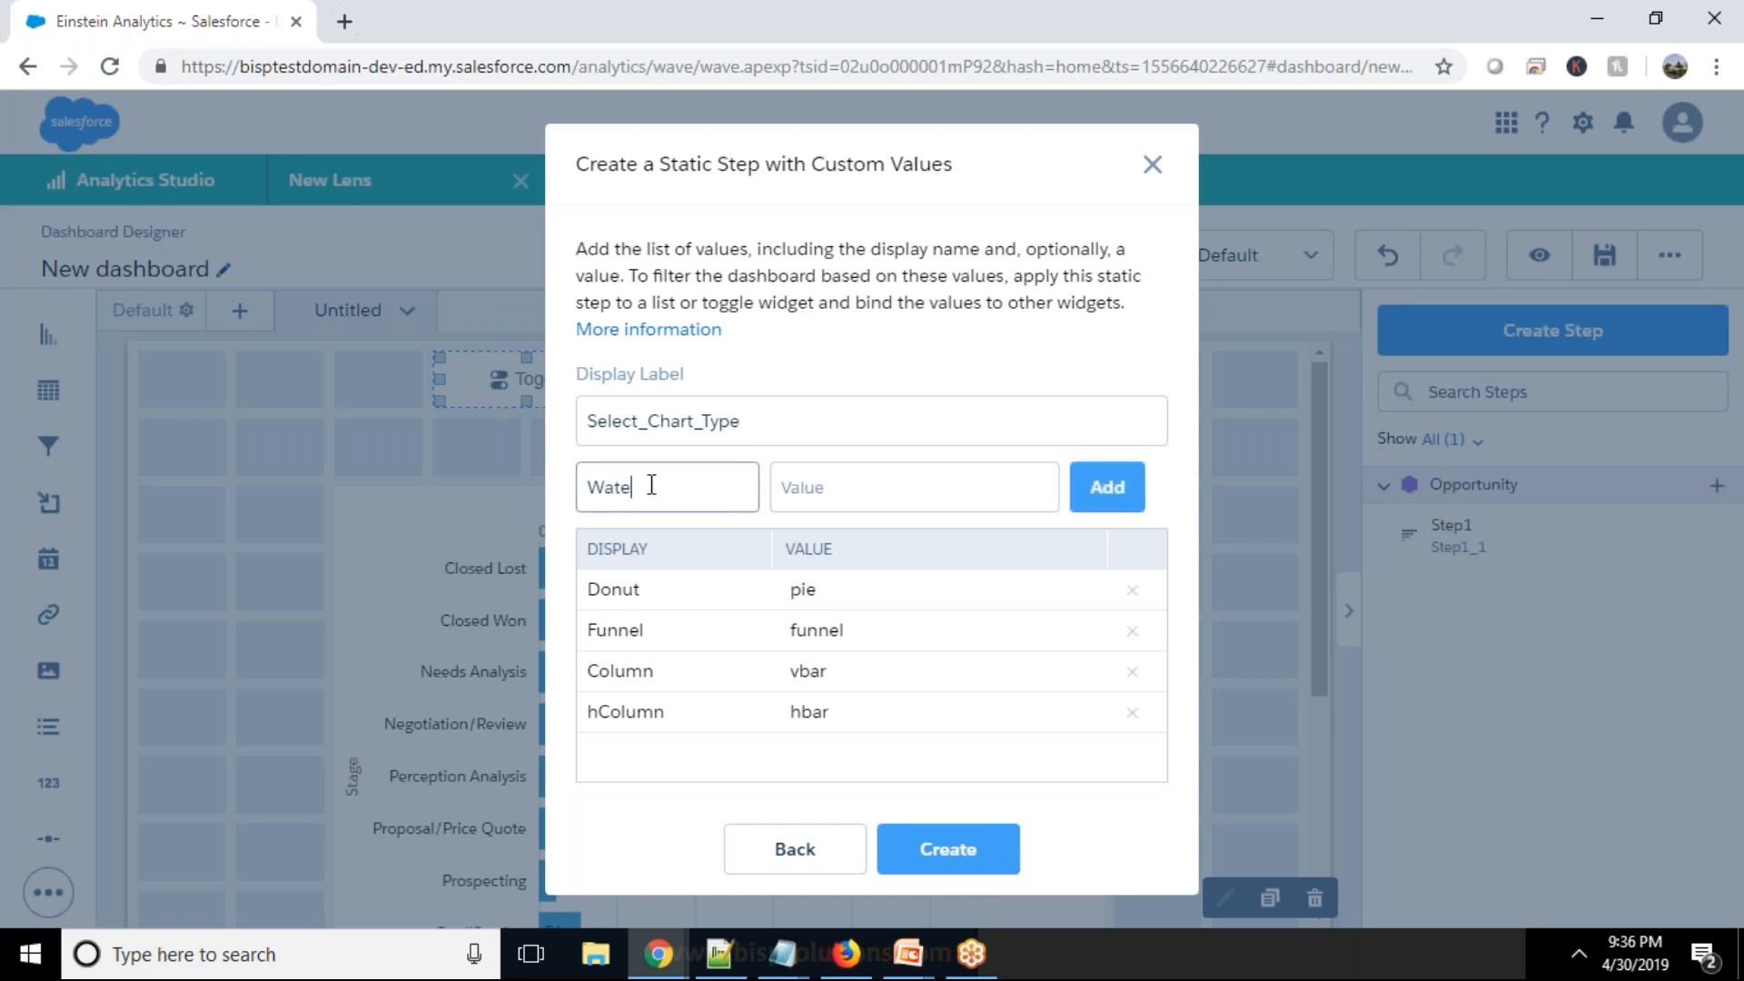
pyautogui.press('BackSpace')
pyautogui.press('BackSpace')
pyautogui.write('dfa')
pyautogui.press('BackSpace')
pyautogui.write('fall')
pyautogui.press('Tab')
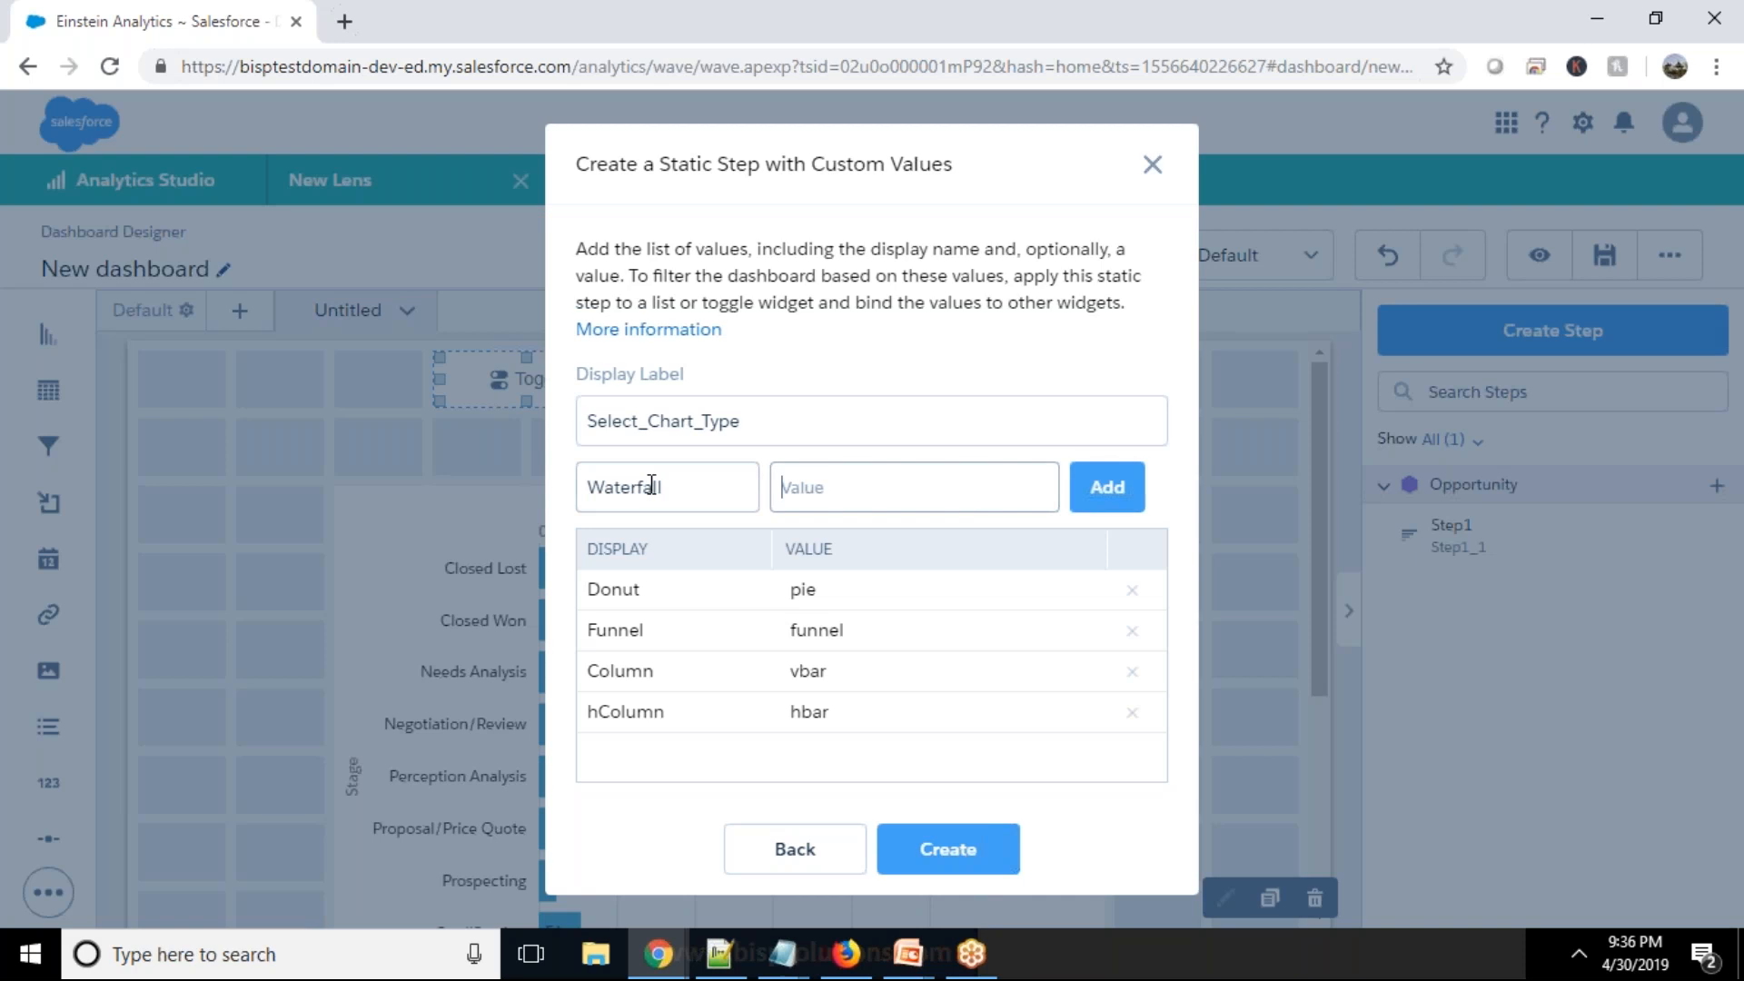
pyautogui.write('wate')
pyautogui.press('BackSpace')
pyautogui.press('BackSpace')
pyautogui.press('BackSpace')
pyautogui.write('aterfall')
pyautogui.click(1140, 484)
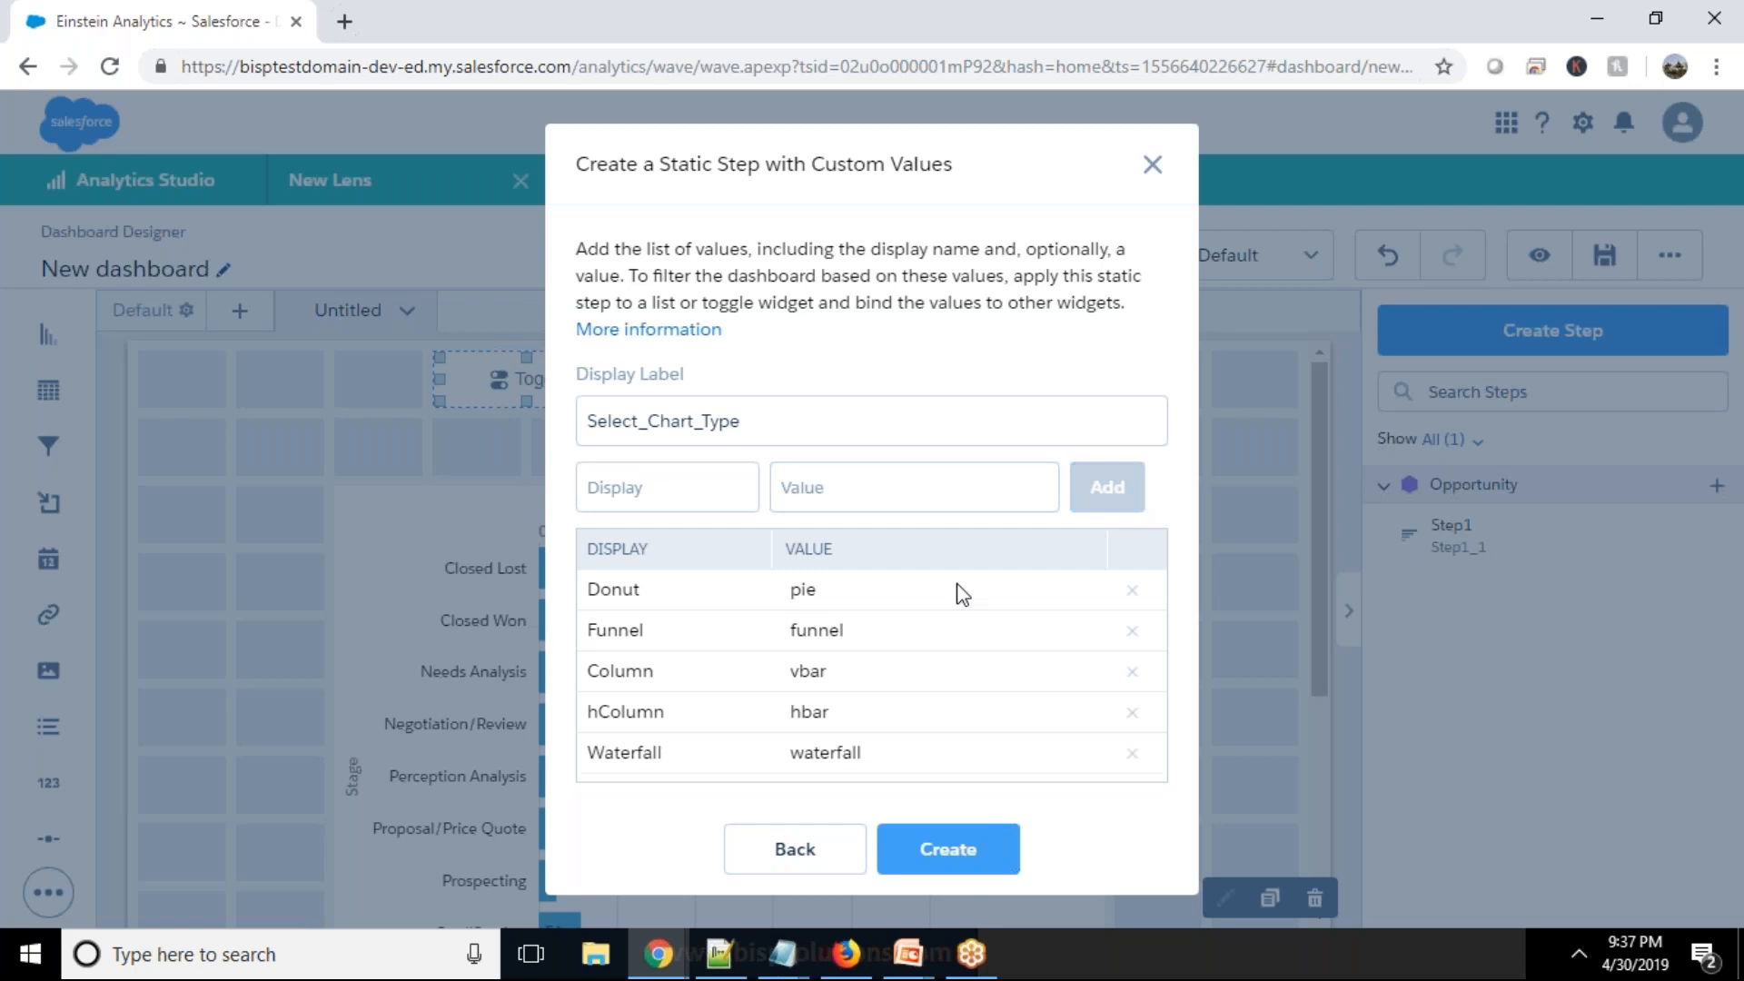
pyautogui.doubleClick(803, 754)
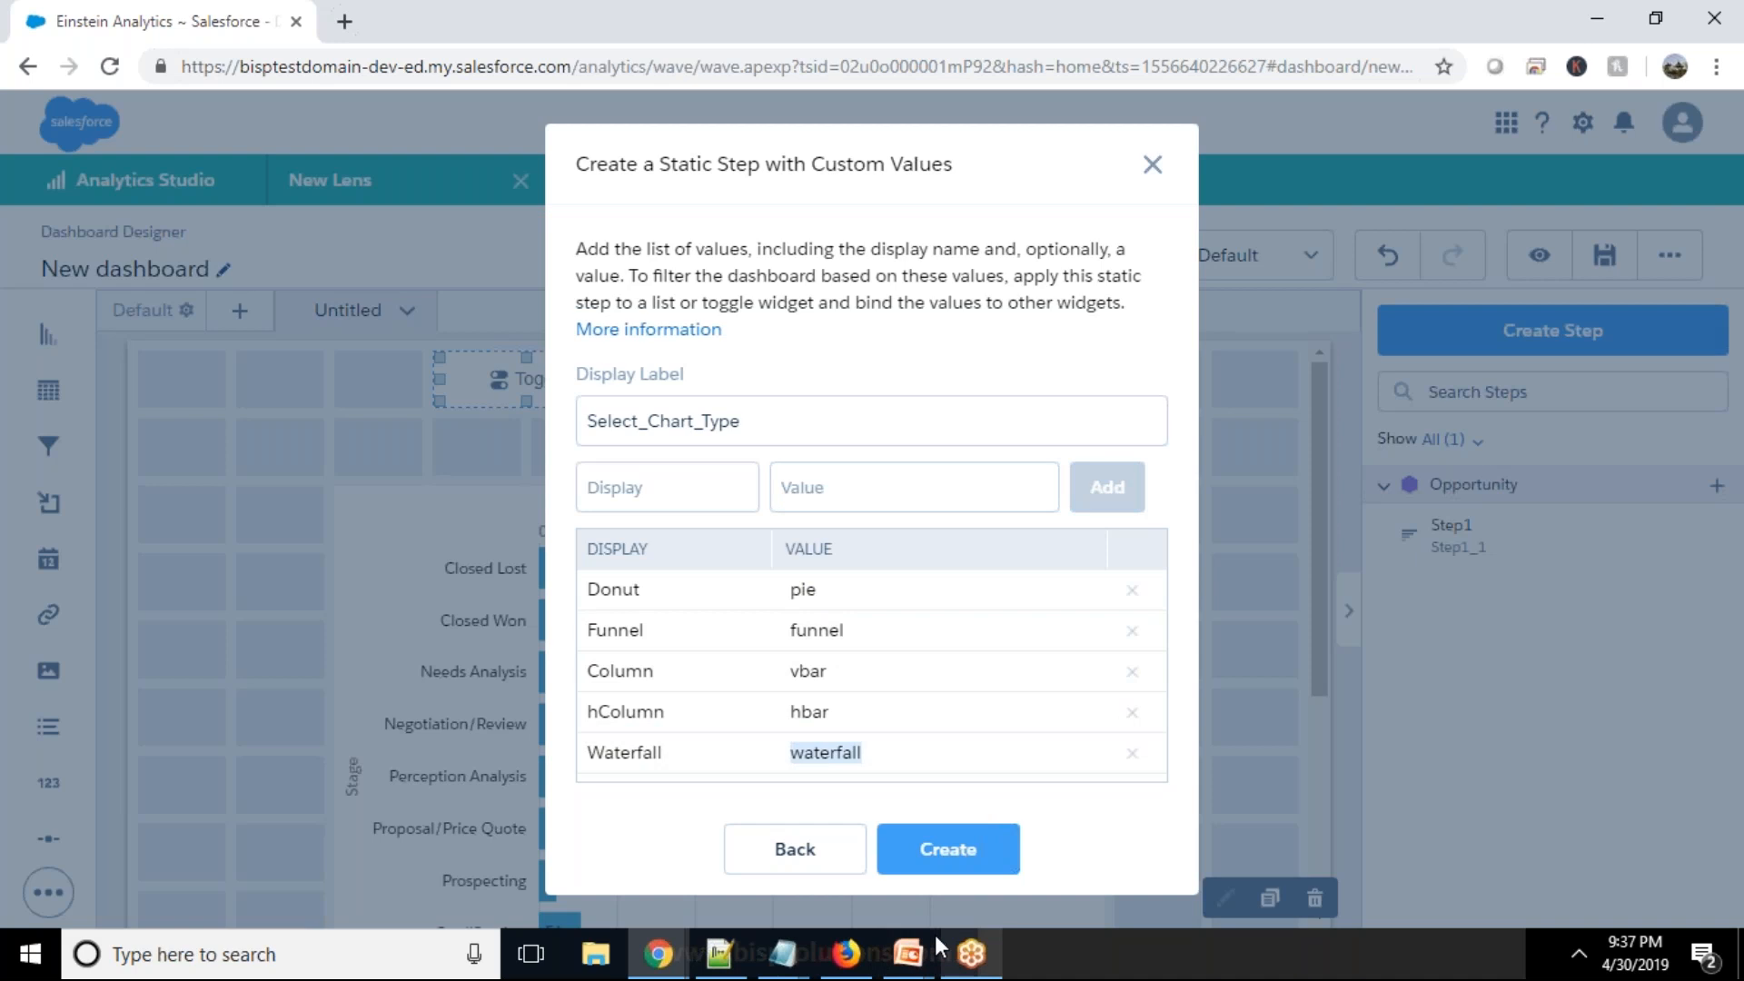
# Step: Create the static step and stretch the toggle to eight grid columns wide, starting at the third column above the chart
pyautogui.click(947, 849)
pyautogui.moveTo(613, 375); pyautogui.dragTo(1200, 379)
pyautogui.moveTo(517, 389); pyautogui.dragTo(455, 398)
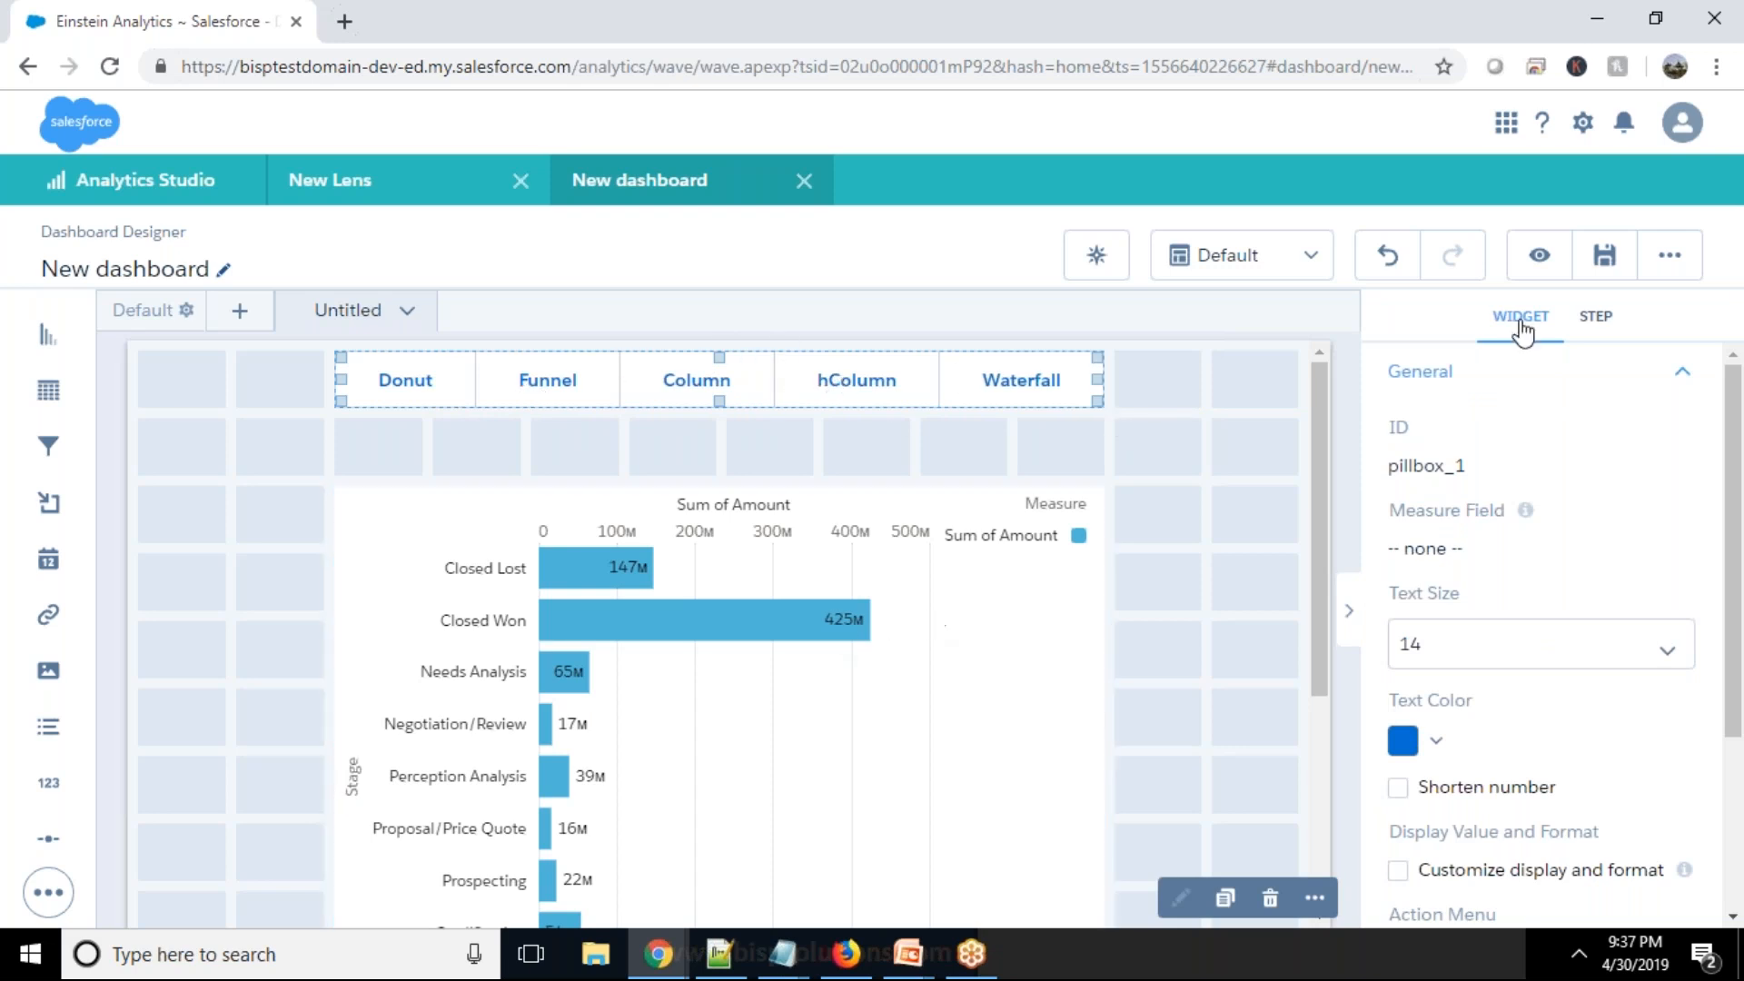
# Step: Preview the dashboard, try all five toggle options against the chart, and return to editing
pyautogui.click(1539, 255)
pyautogui.click(423, 340)
pyautogui.click(636, 338)
pyautogui.click(829, 339)
pyautogui.moveTo(1087, 348); pyautogui.dragTo(1101, 352)
pyautogui.click(1316, 339)
pyautogui.click(821, 338)
pyautogui.click(630, 329)
pyautogui.click(402, 320)
pyautogui.click(1407, 250)
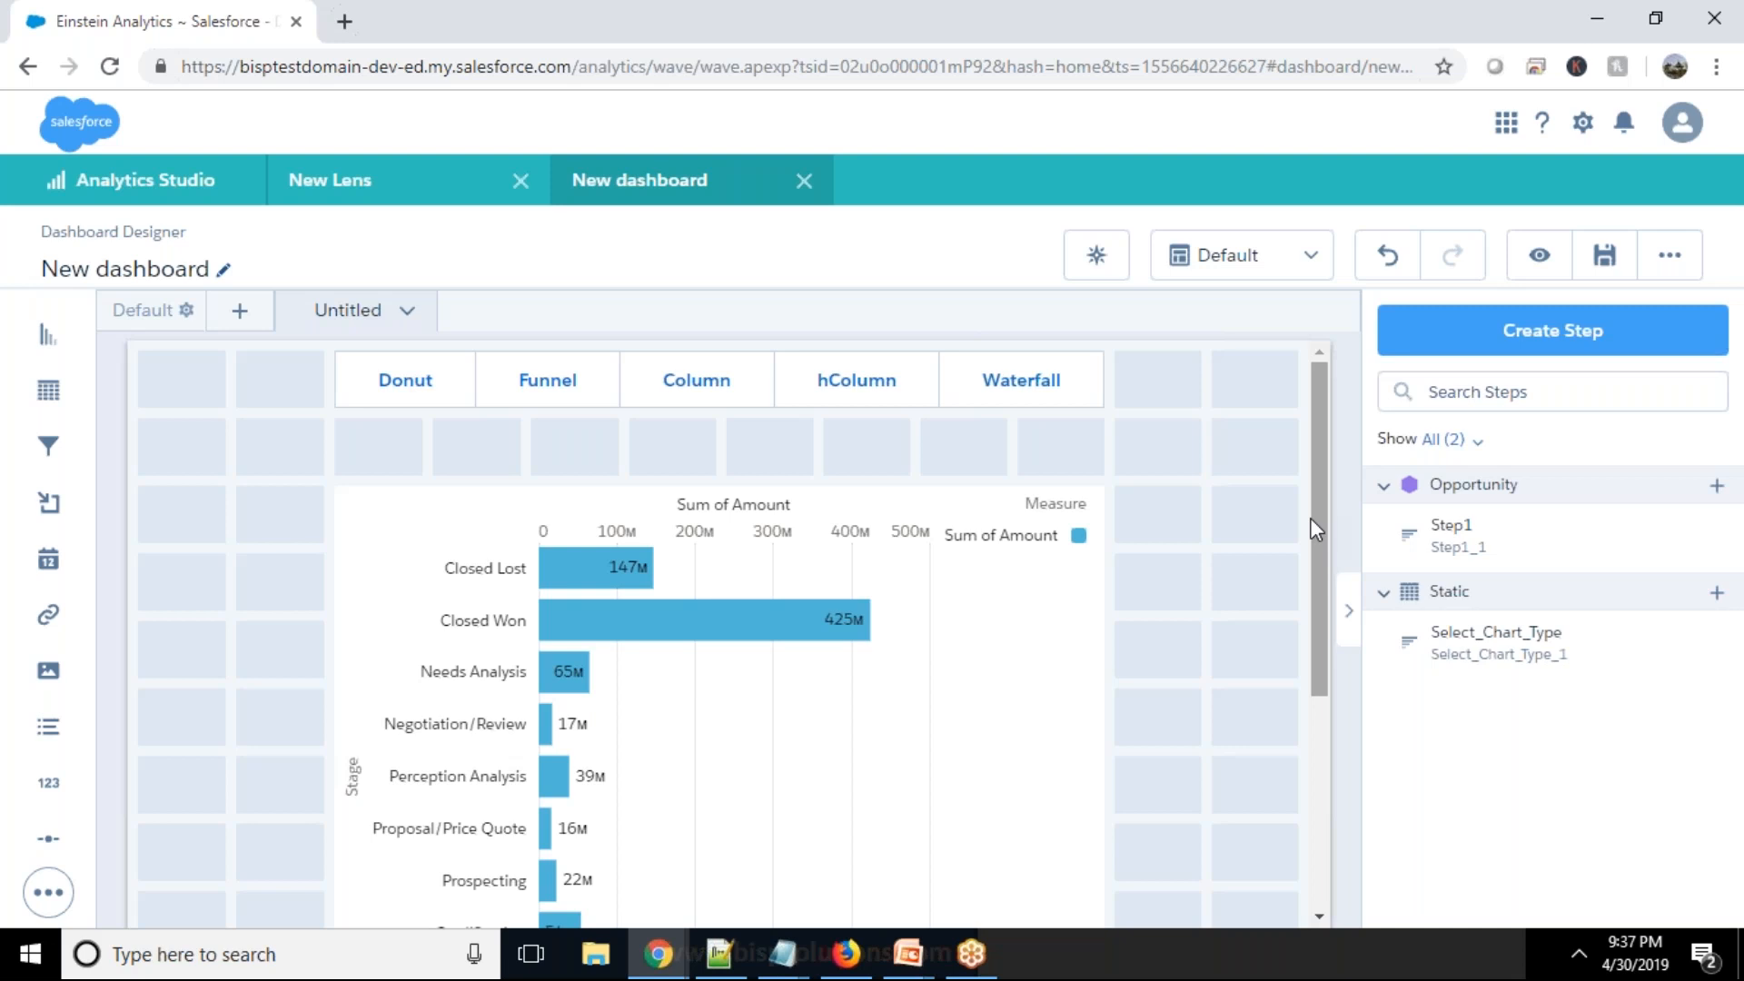
# Step: Save the dashboard as New dashboard in My Private App
pyautogui.click(1602, 265)
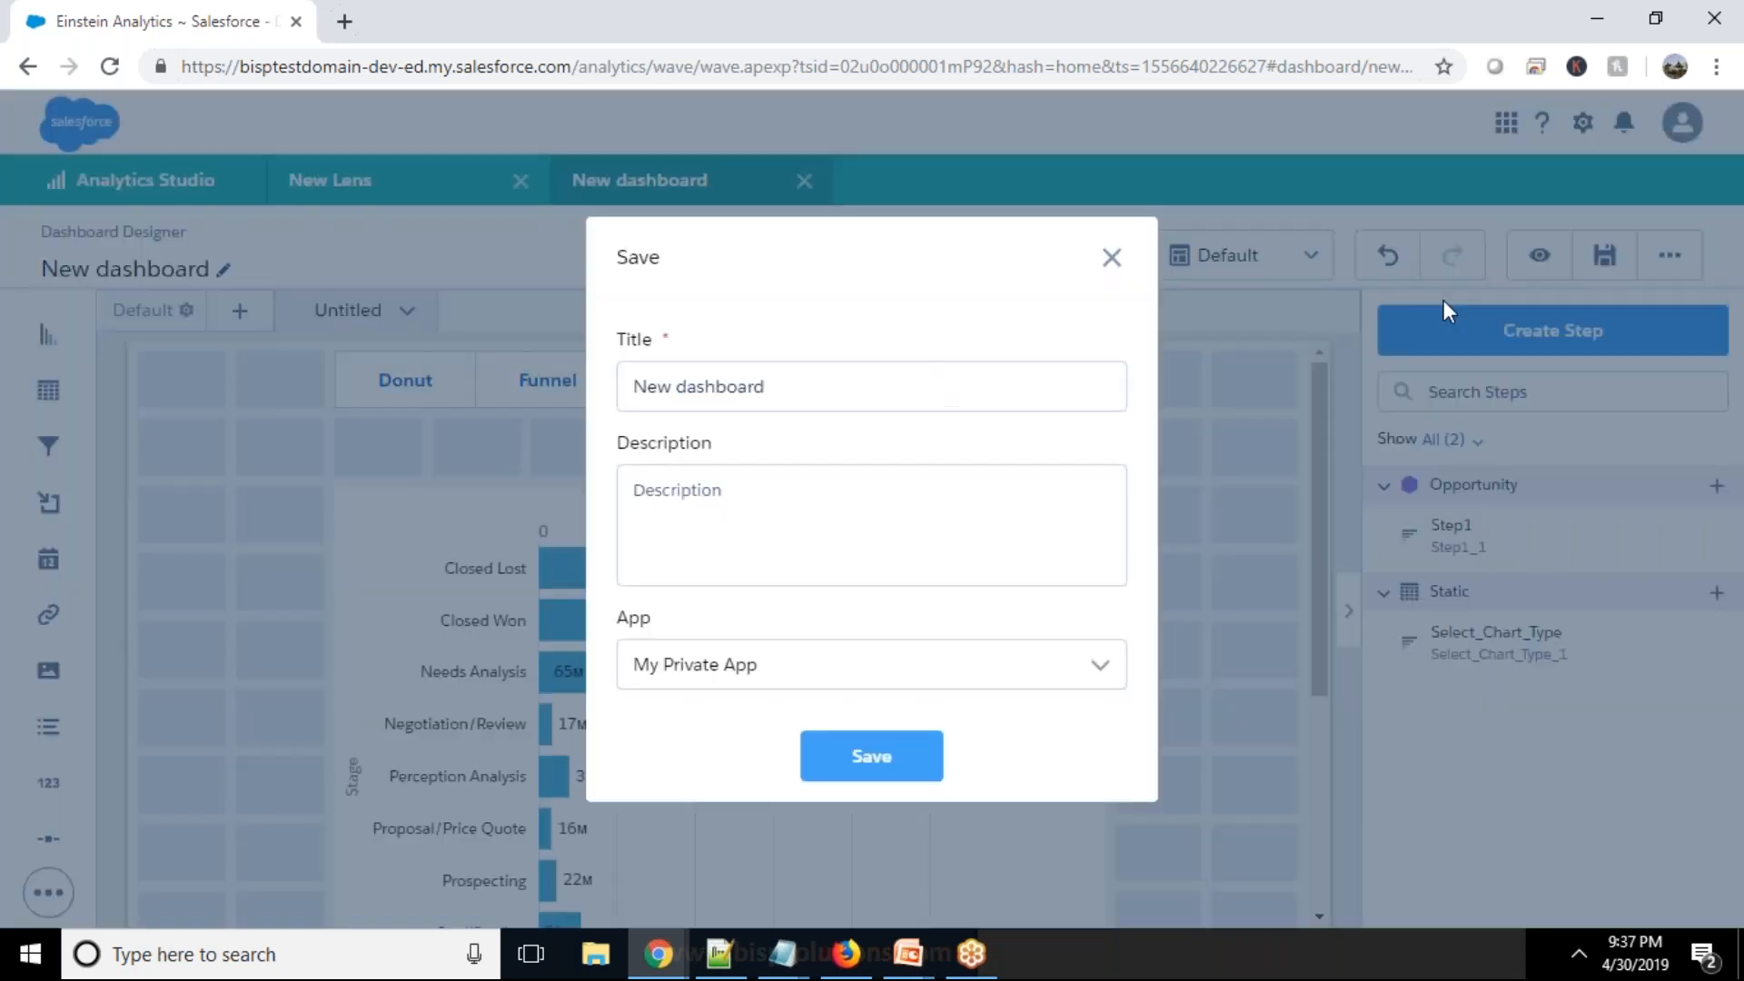
pyautogui.click(879, 770)
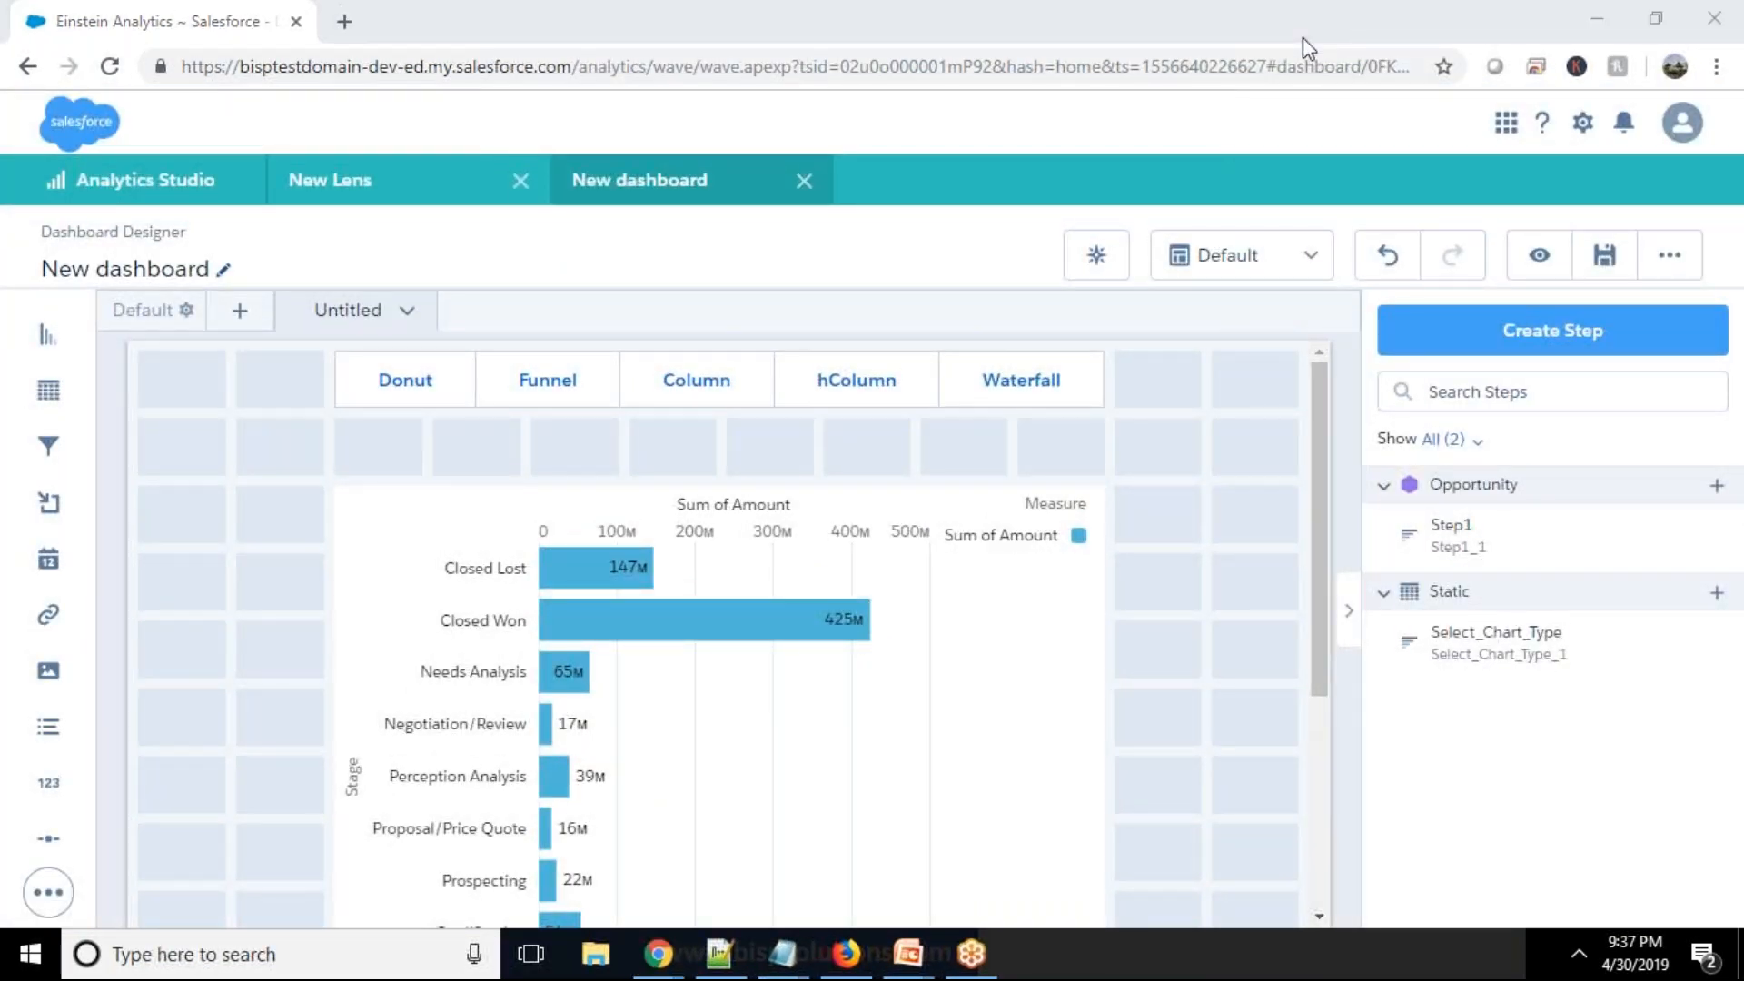
pyautogui.click(187, 585)
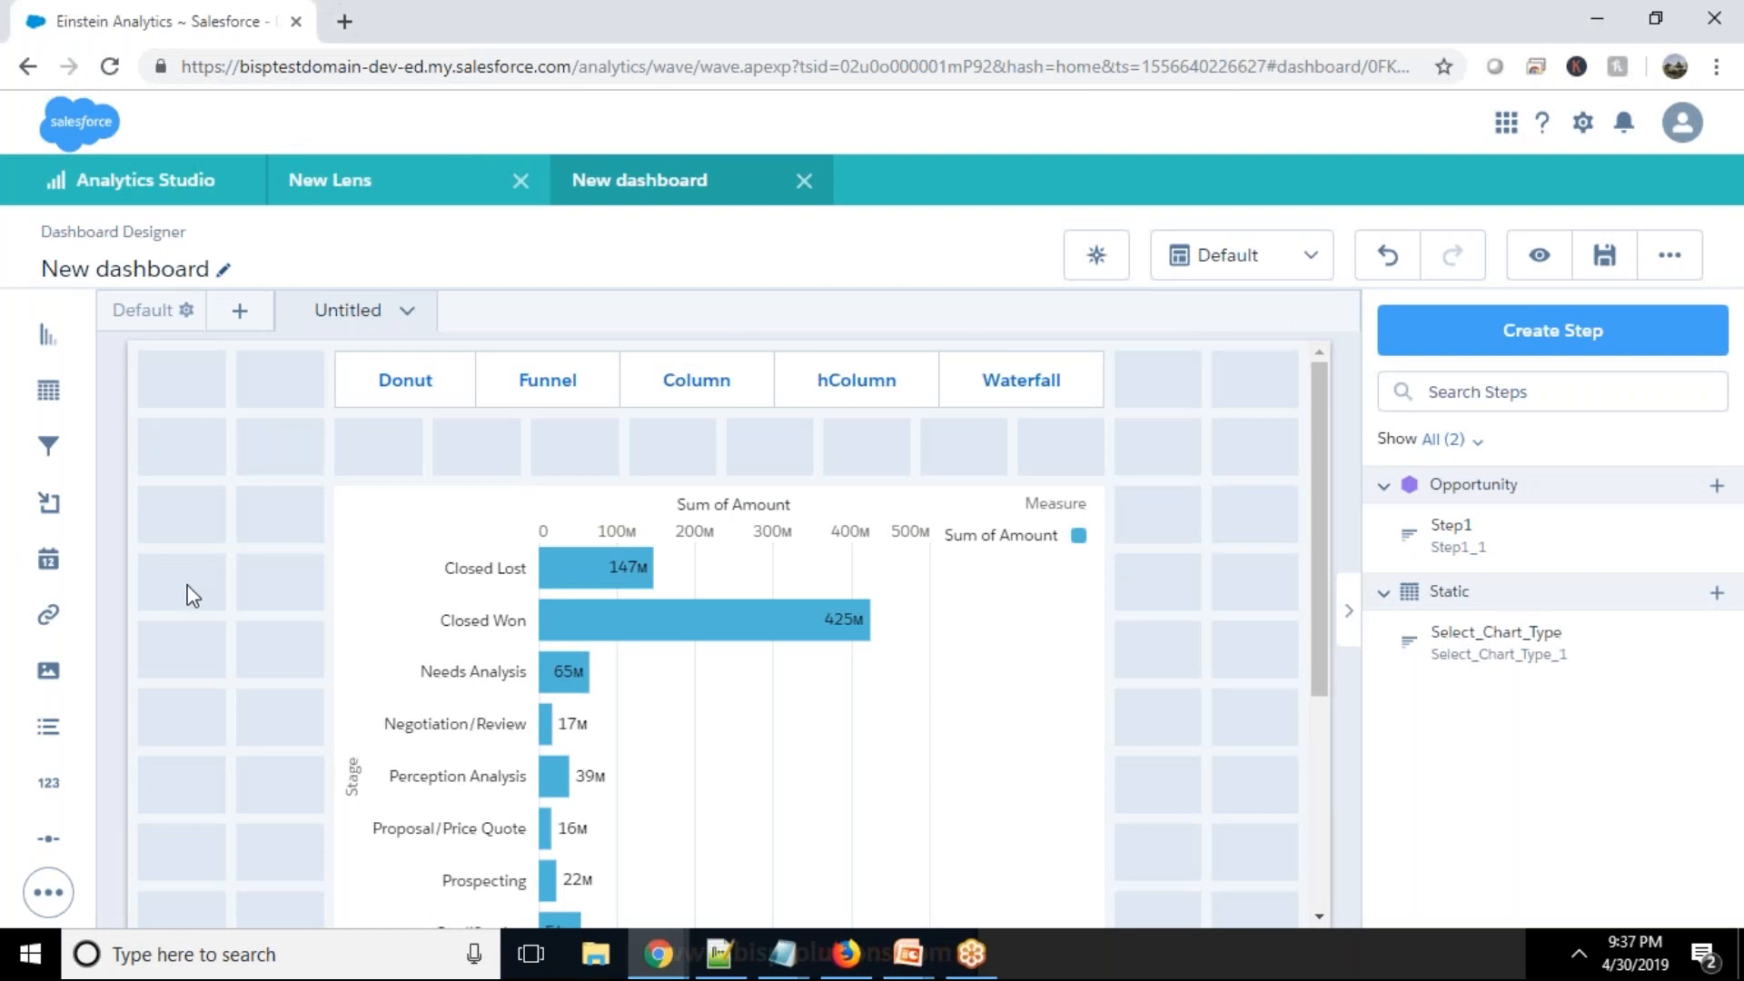
# Step: Open the dashboard's JSON and collapse the grid layout, both step definitions, widgetStyle and the pillbox_1 widget
pyautogui.hotkey('ctrl', 'e')
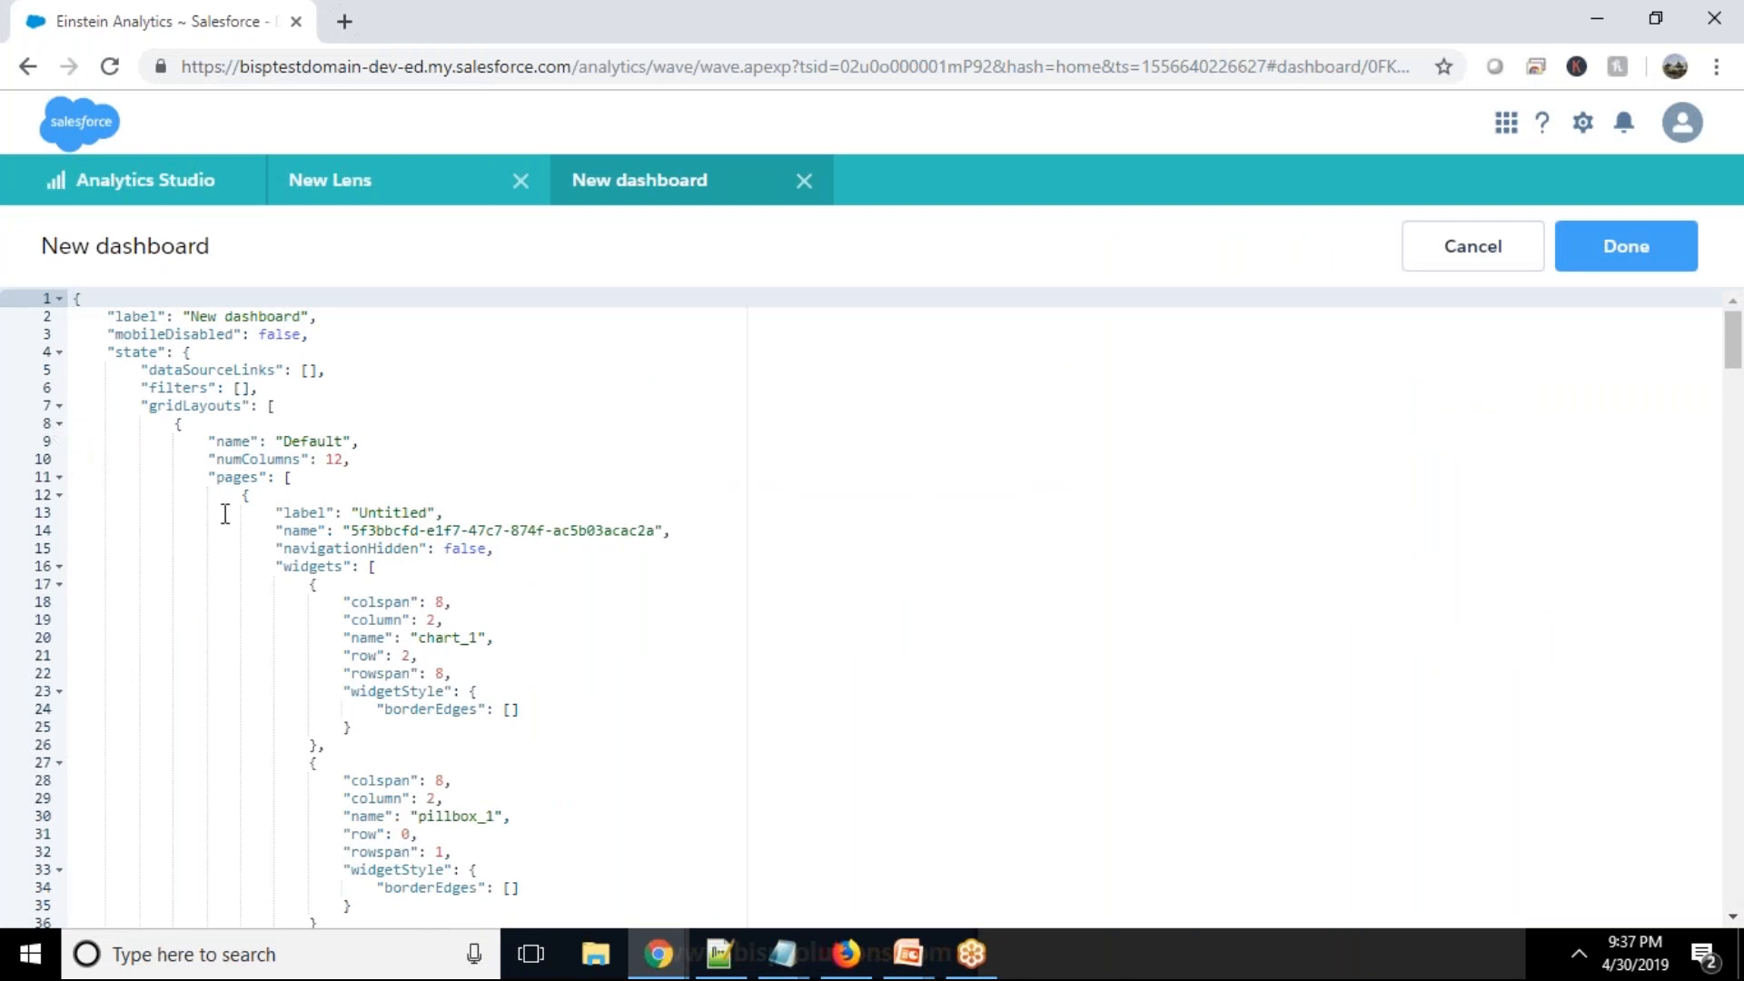
pyautogui.hotkey('ctrl', '+')
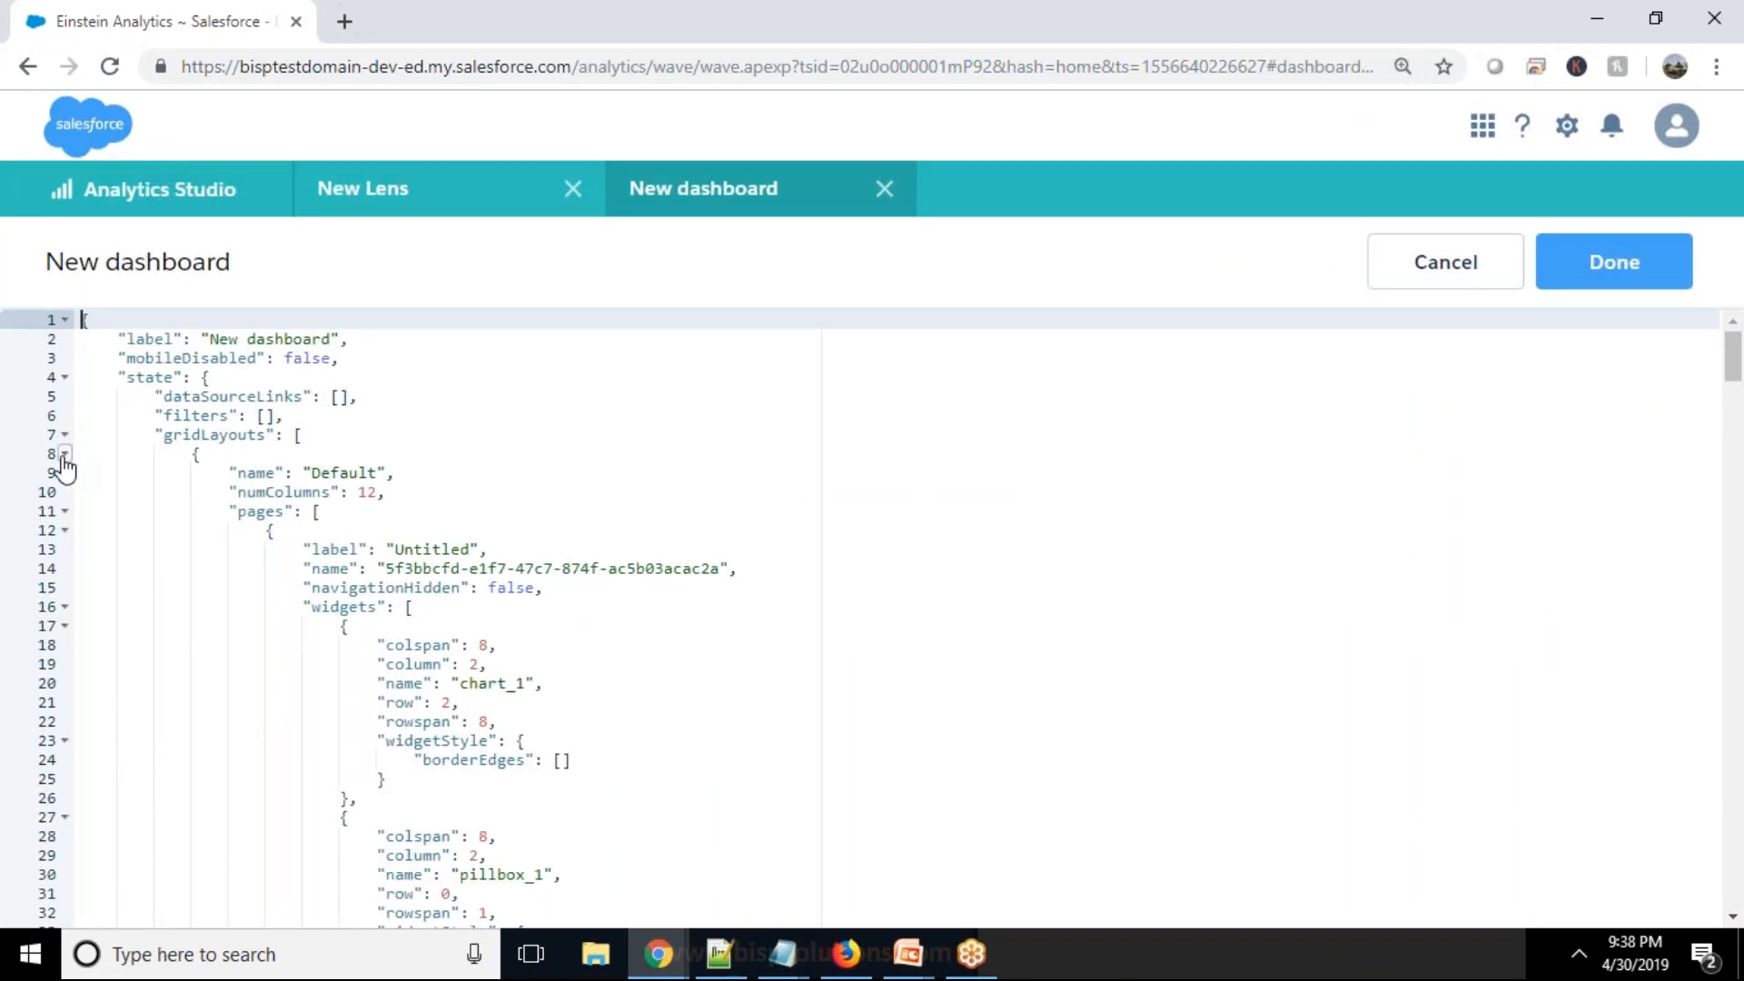
pyautogui.click(64, 512)
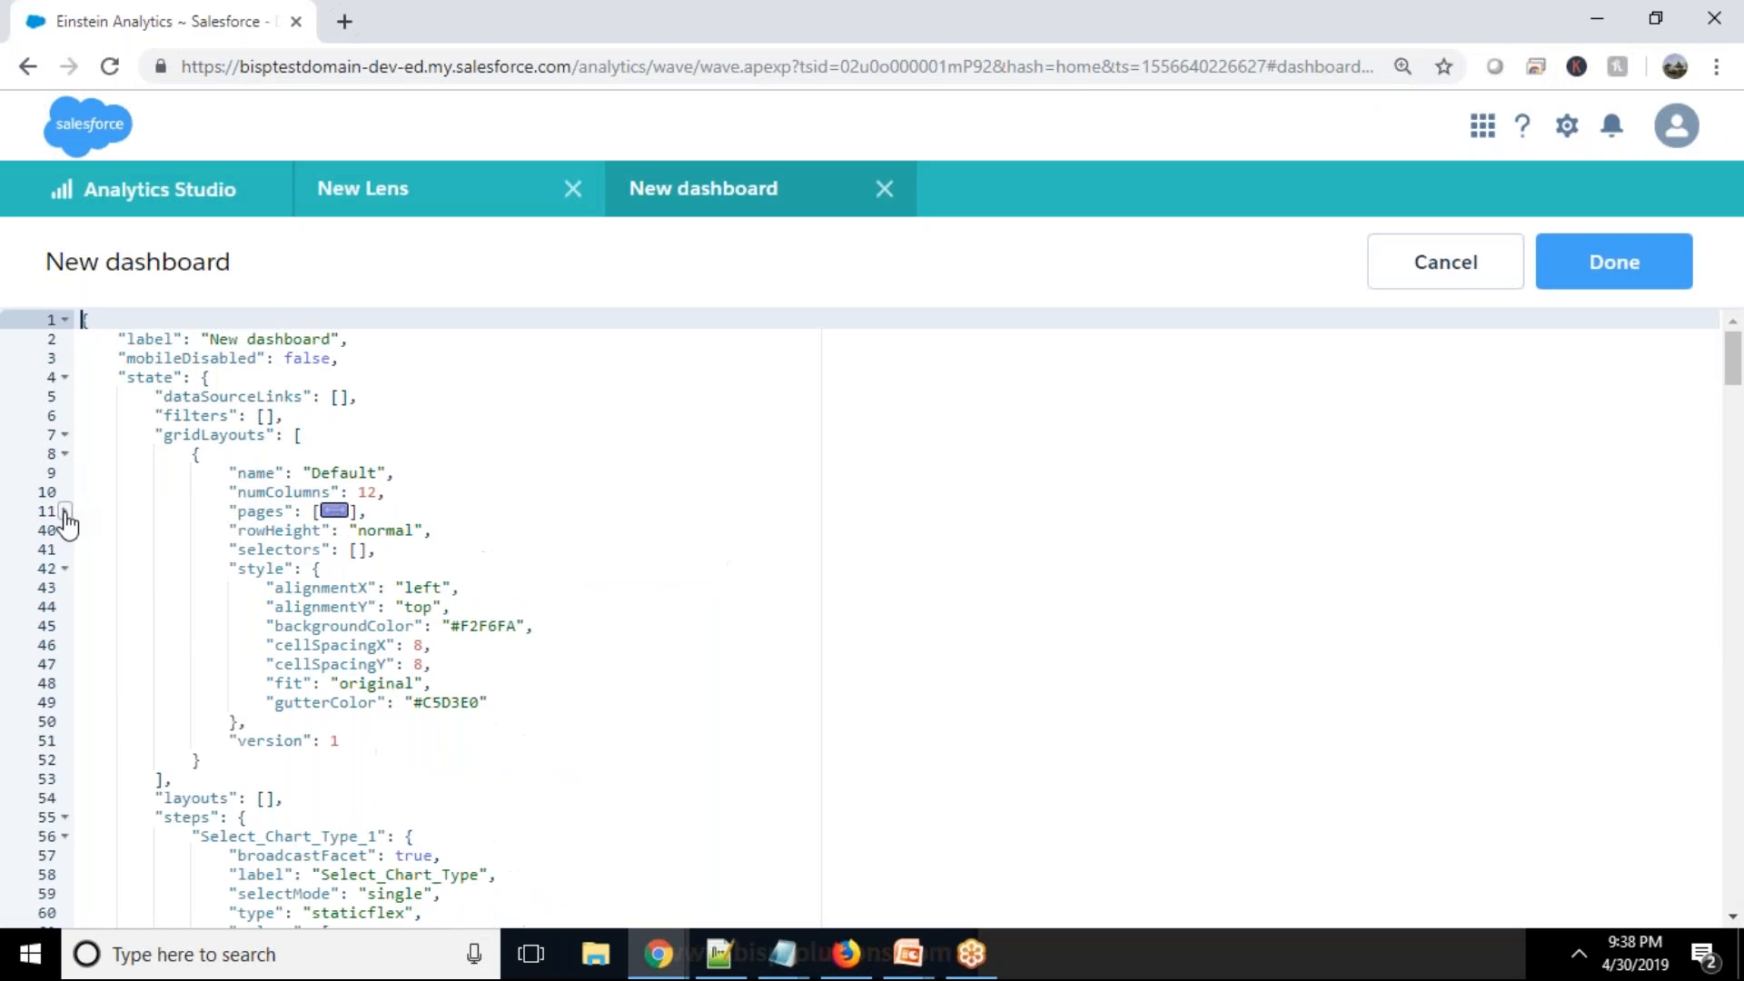
pyautogui.click(64, 453)
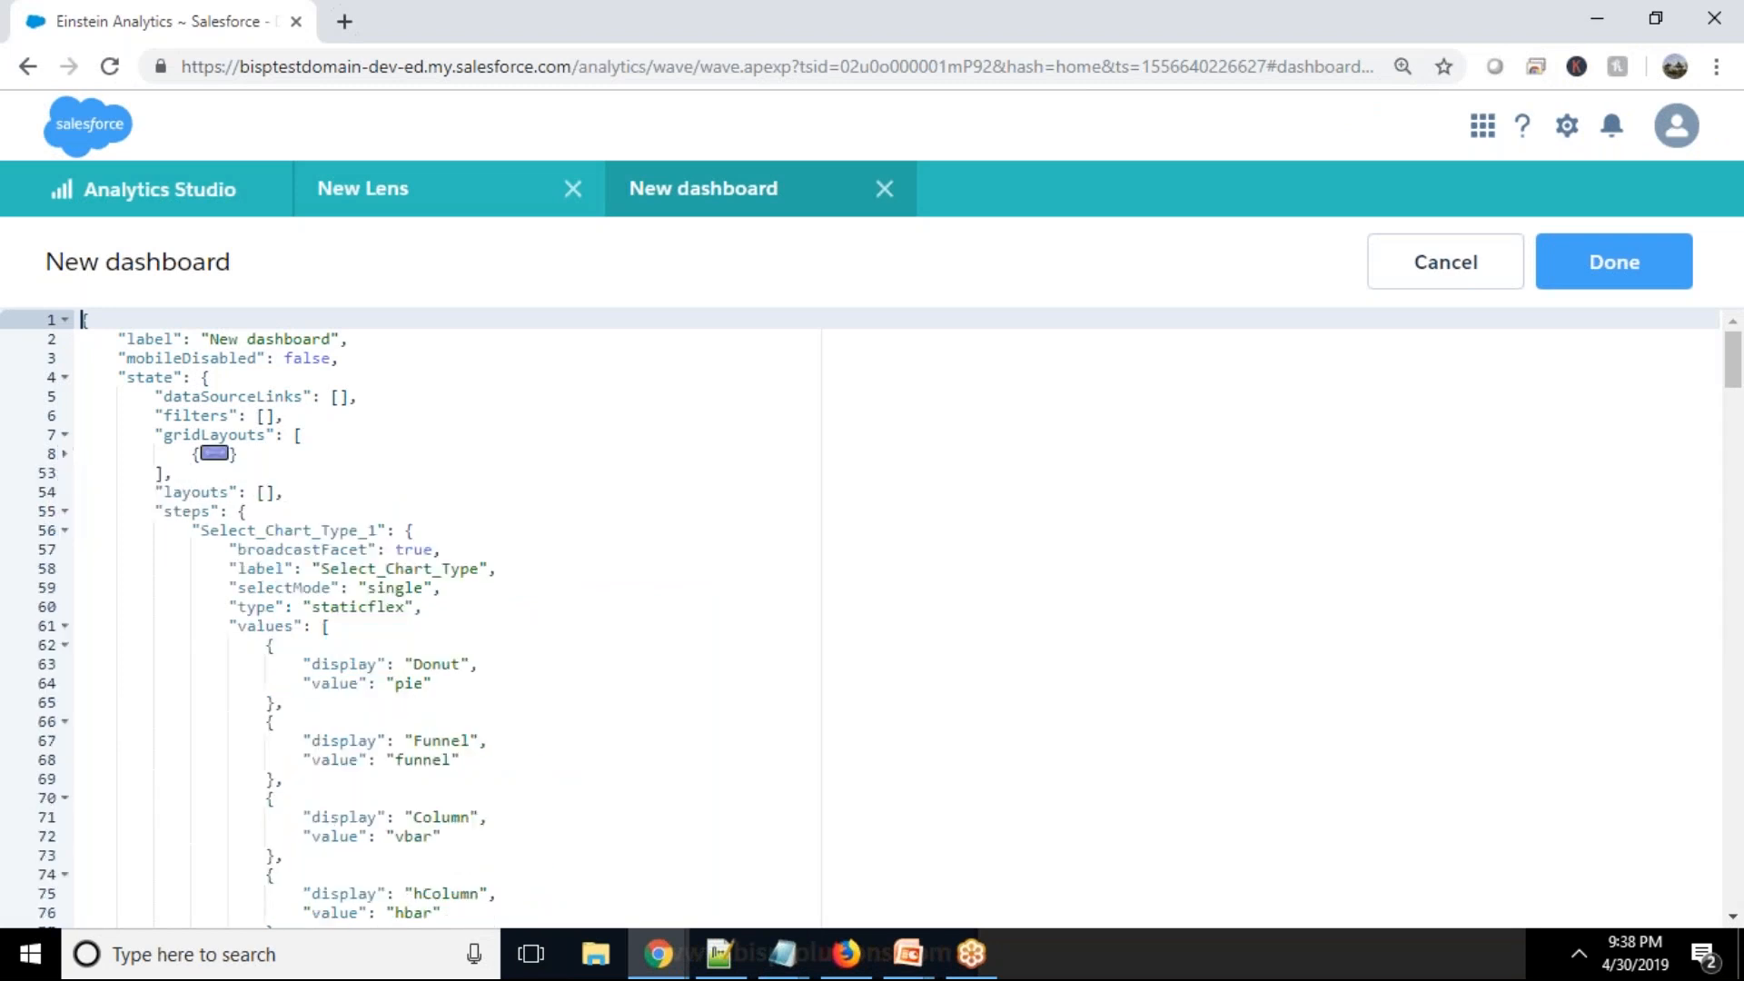
pyautogui.click(64, 531)
pyautogui.click(65, 550)
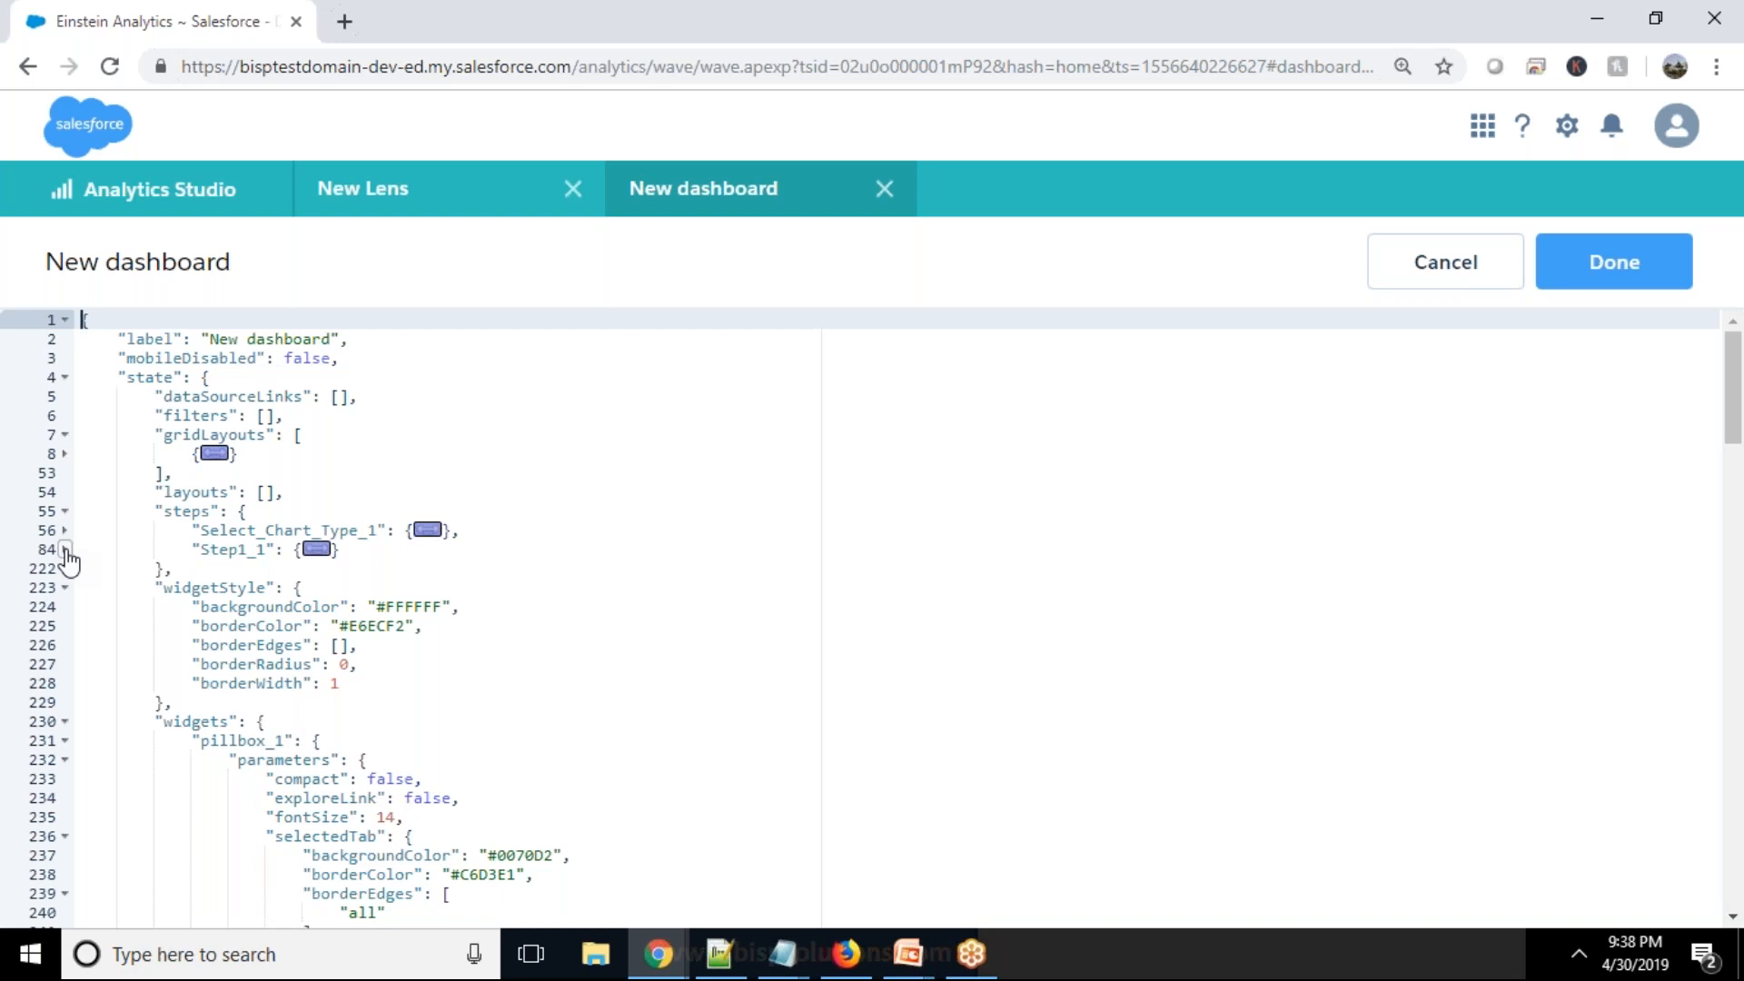
pyautogui.click(65, 588)
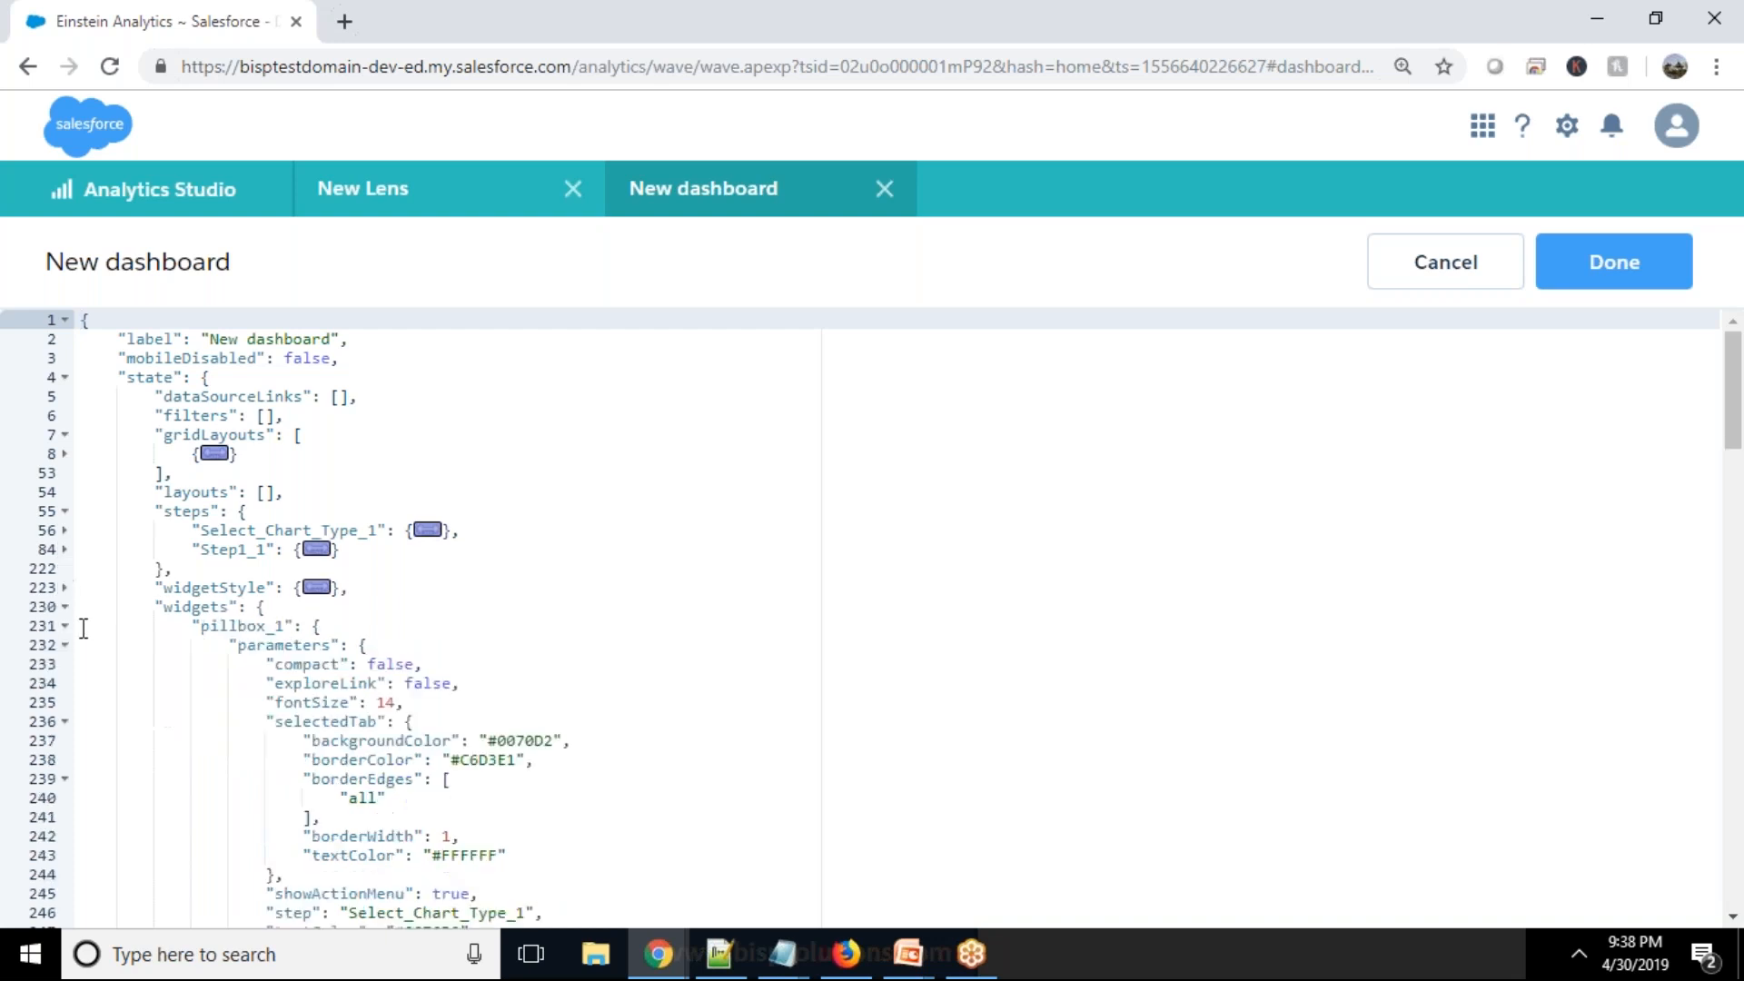
pyautogui.click(65, 625)
# Step: Replace the chart widget's visualizationType value with an empty binding, {{}}
pyautogui.scroll(-7, 236, 660)
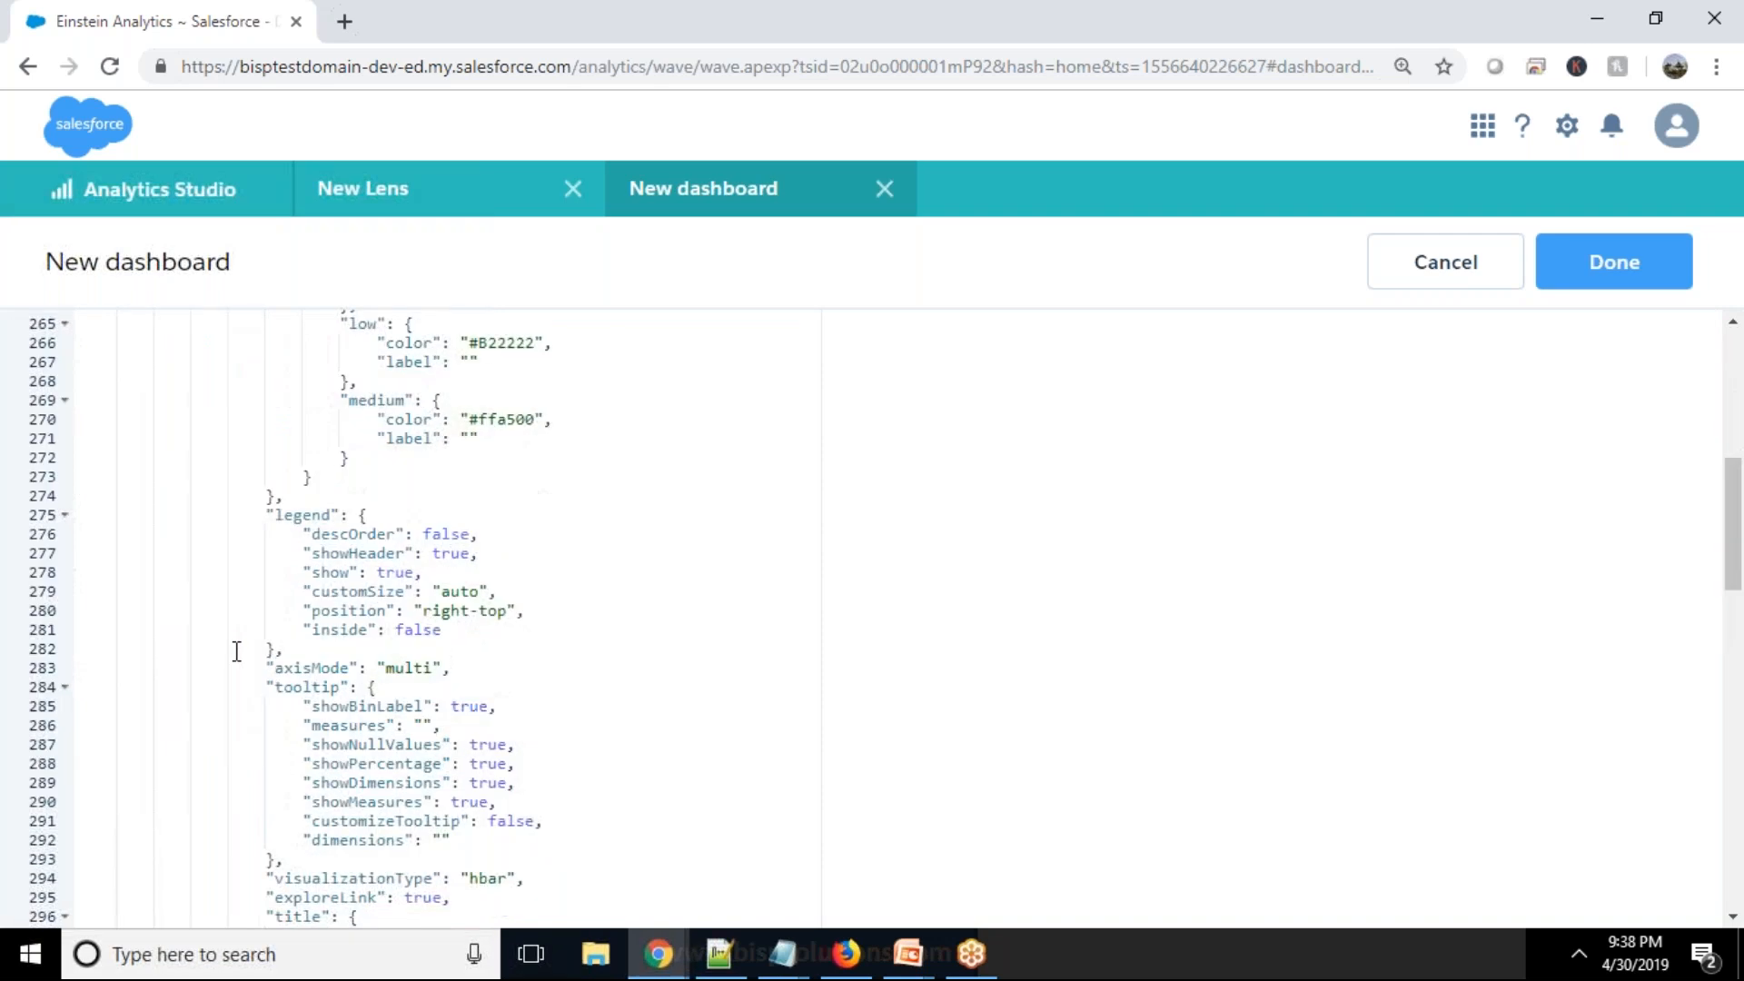
pyautogui.scroll(3, 237, 651)
pyautogui.scroll(-3, 236, 651)
pyautogui.scroll(-2, 237, 651)
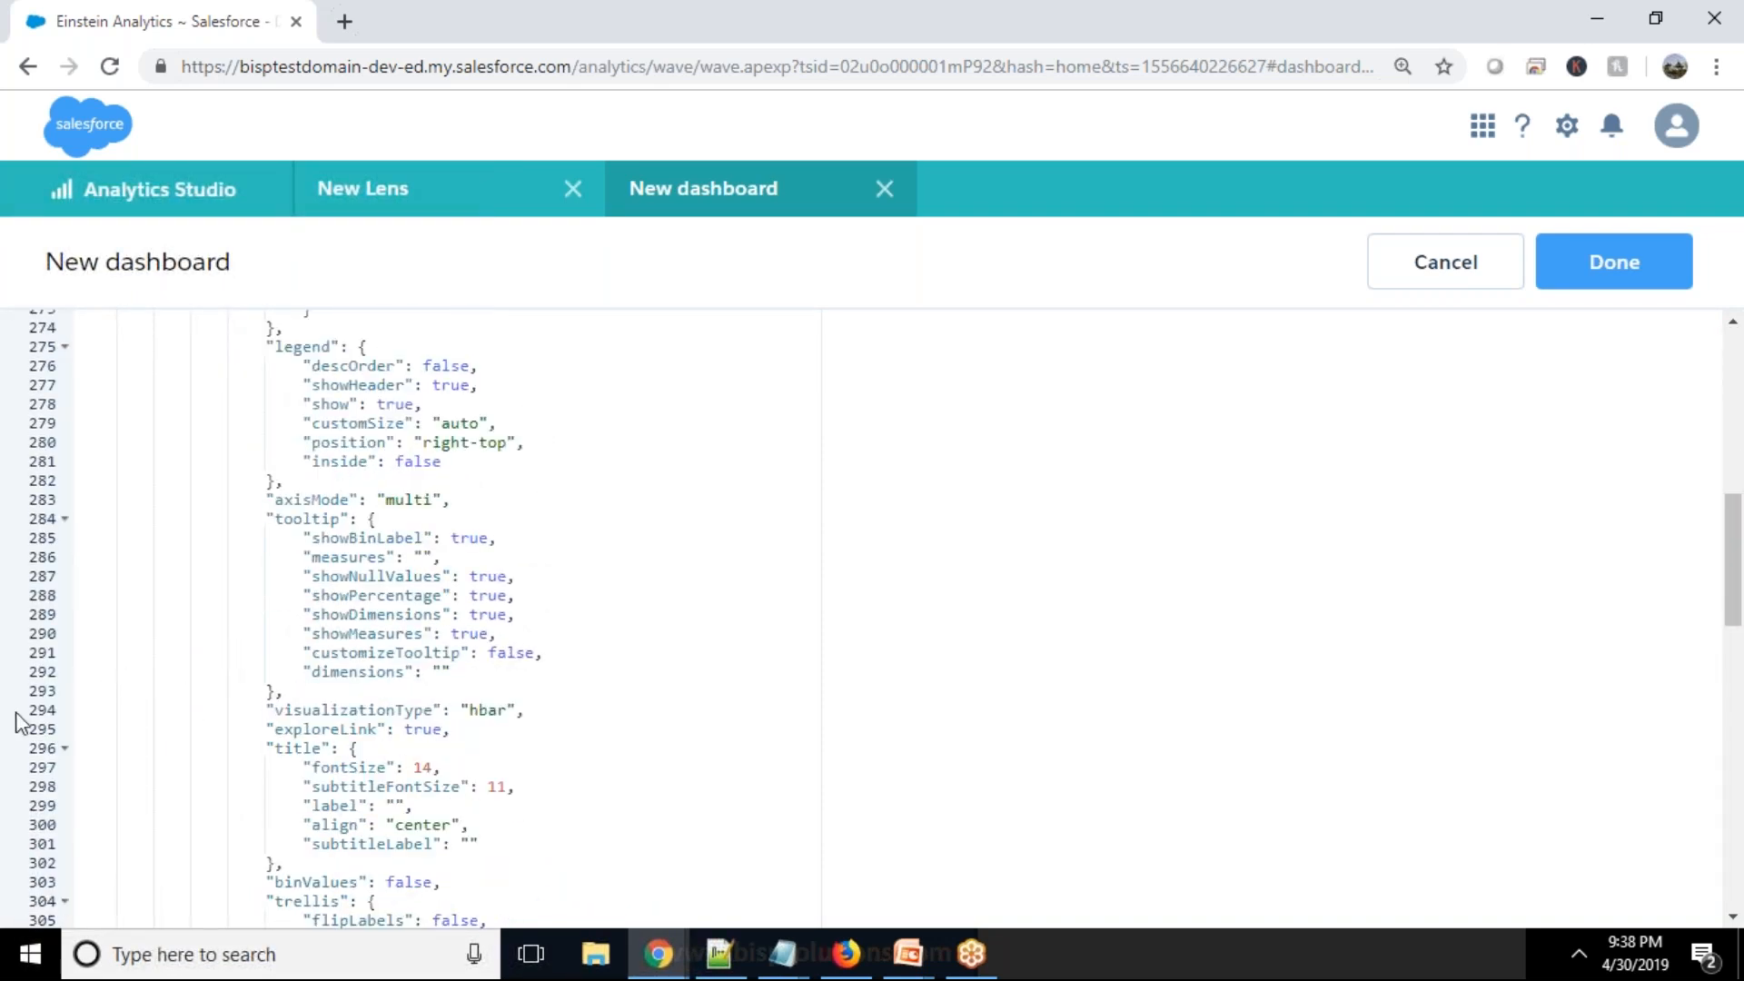
pyautogui.moveTo(263, 707); pyautogui.dragTo(520, 710)
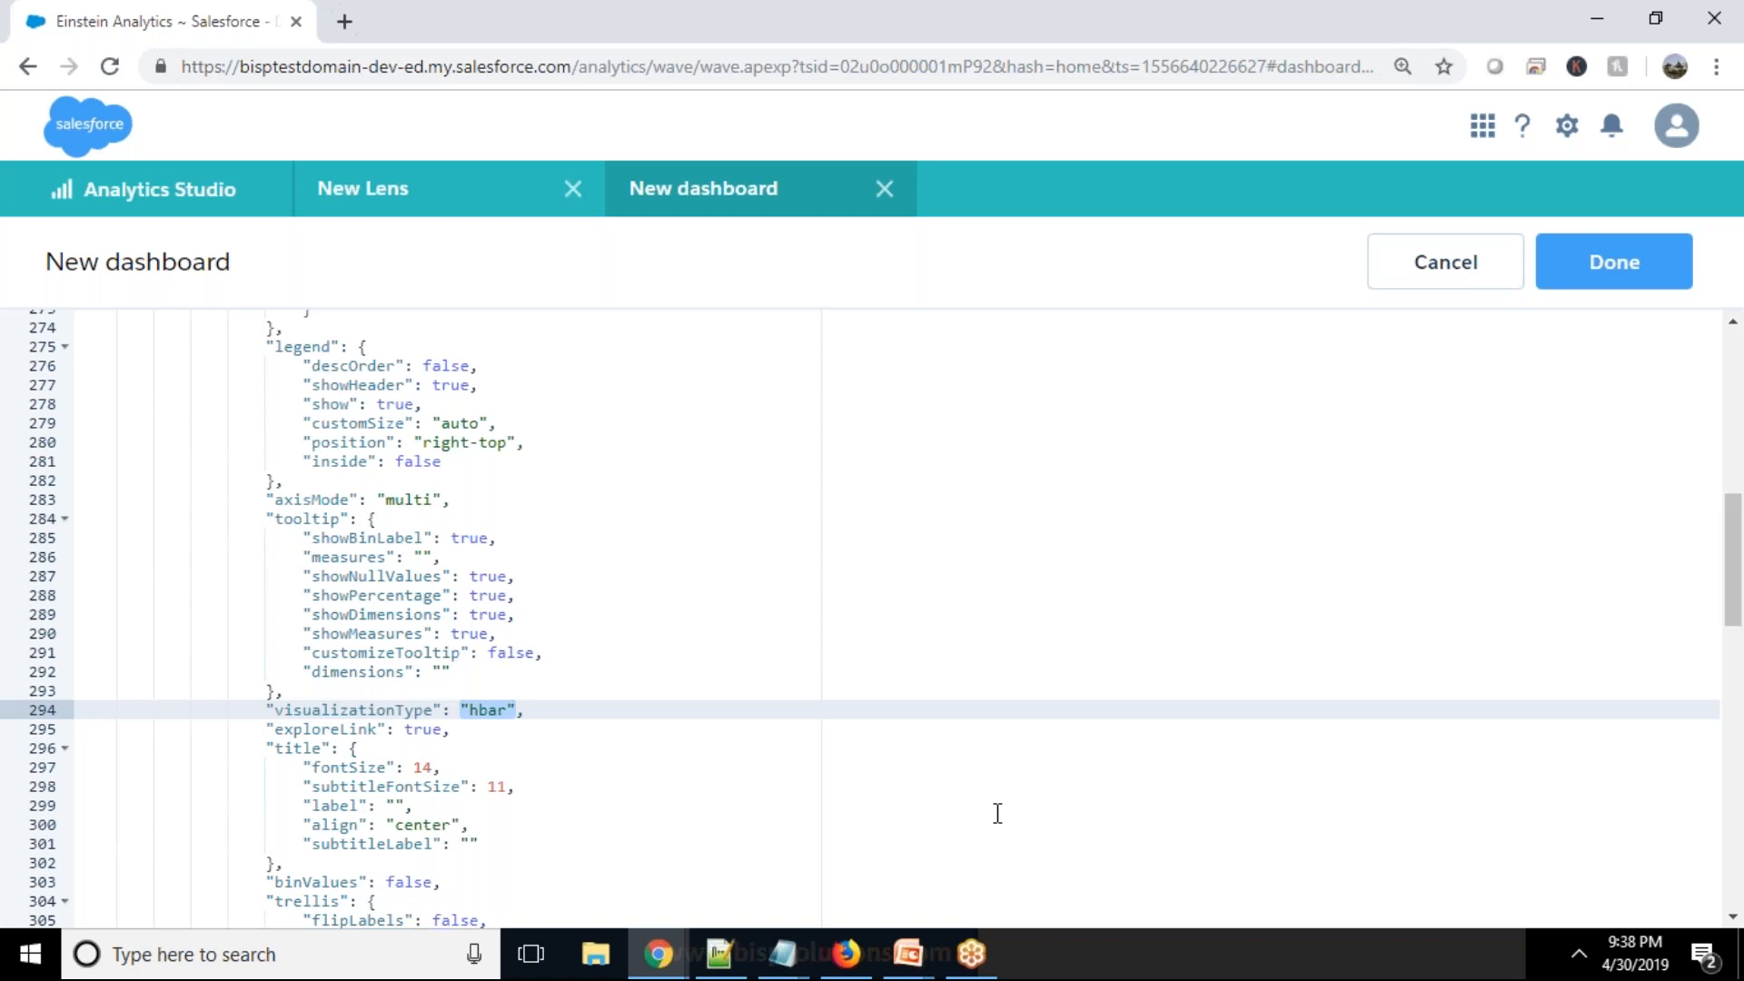
pyautogui.write('"')
pyautogui.press('BackSpace')
pyautogui.write('{{}}')
pyautogui.press('Left')
pyautogui.press('Left')
pyautogui.hotkey('ctrl', '+')
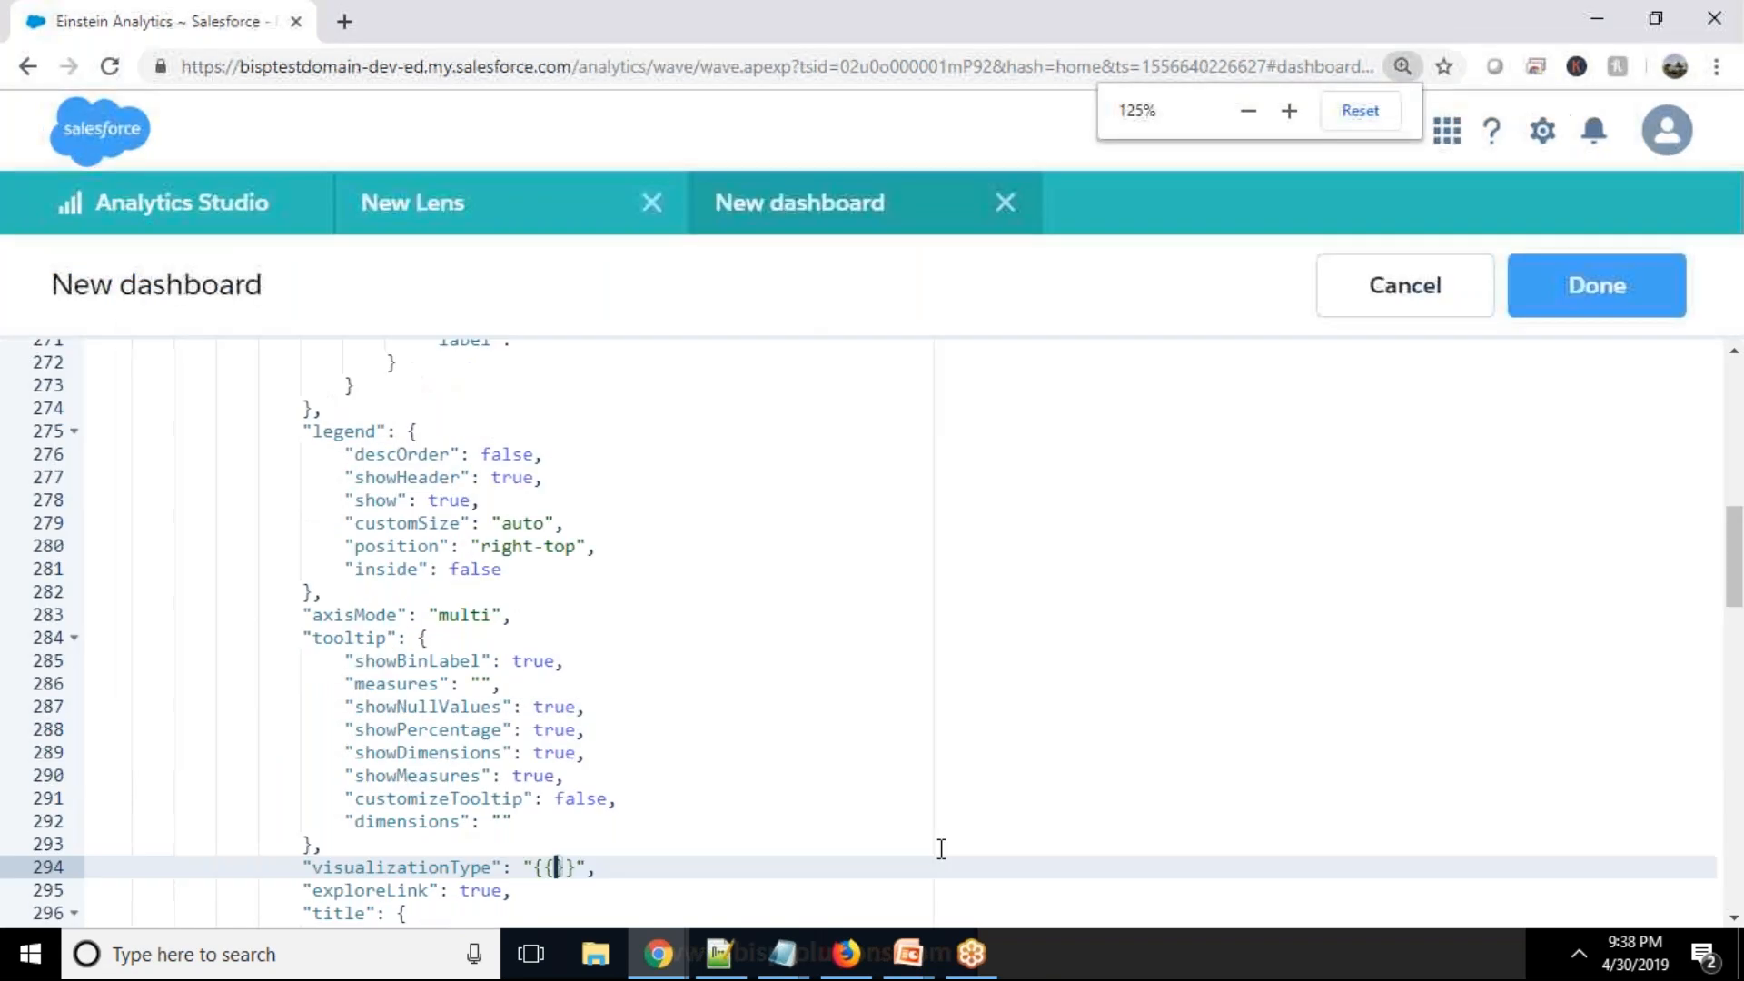
# Step: Insert a cell() function in the visualizationType binding with the step name Select_Chart_Type_1, copied from the steps section, as its argument
pyautogui.scroll(-1, 598, 761)
pyautogui.write('cell')
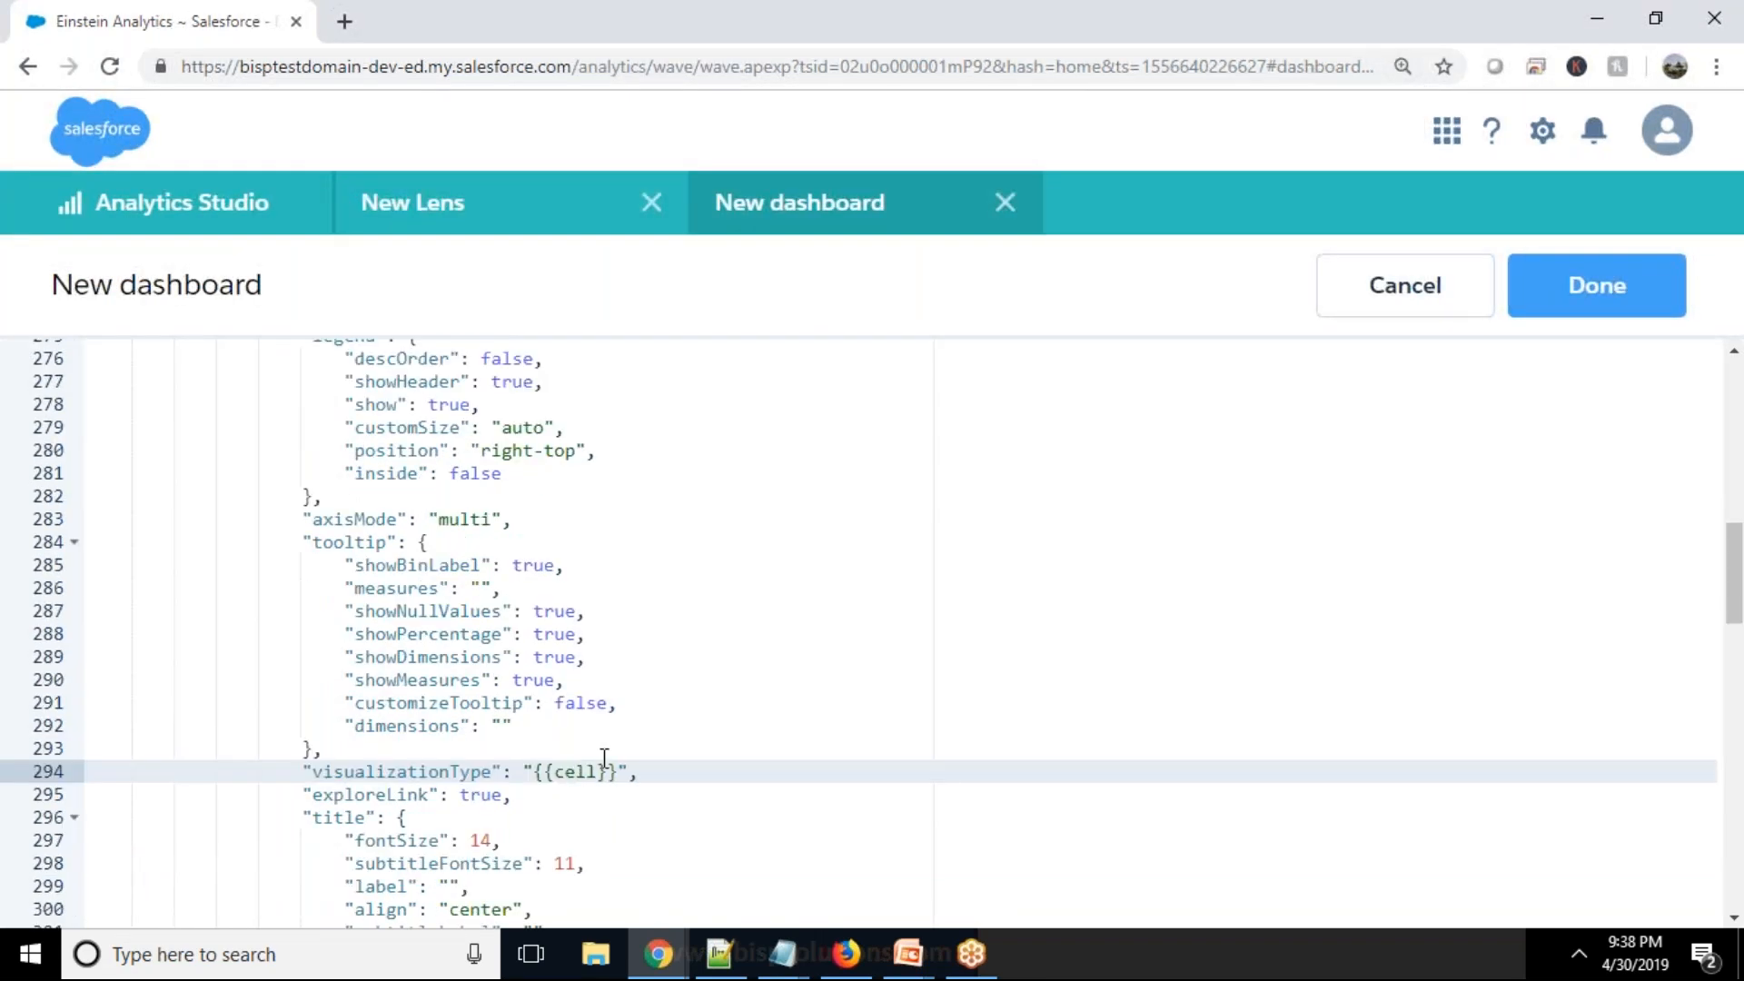
pyautogui.write('()')
pyautogui.scroll(5, 493, 753)
pyautogui.scroll(5, 493, 754)
pyautogui.moveTo(226, 603); pyautogui.dragTo(428, 604)
pyautogui.hotkey('ctrl', 'c')
pyautogui.scroll(-3, 849, 693)
pyautogui.scroll(-10, 852, 693)
pyautogui.click(611, 487)
pyautogui.hotkey('ctrl', 'v')
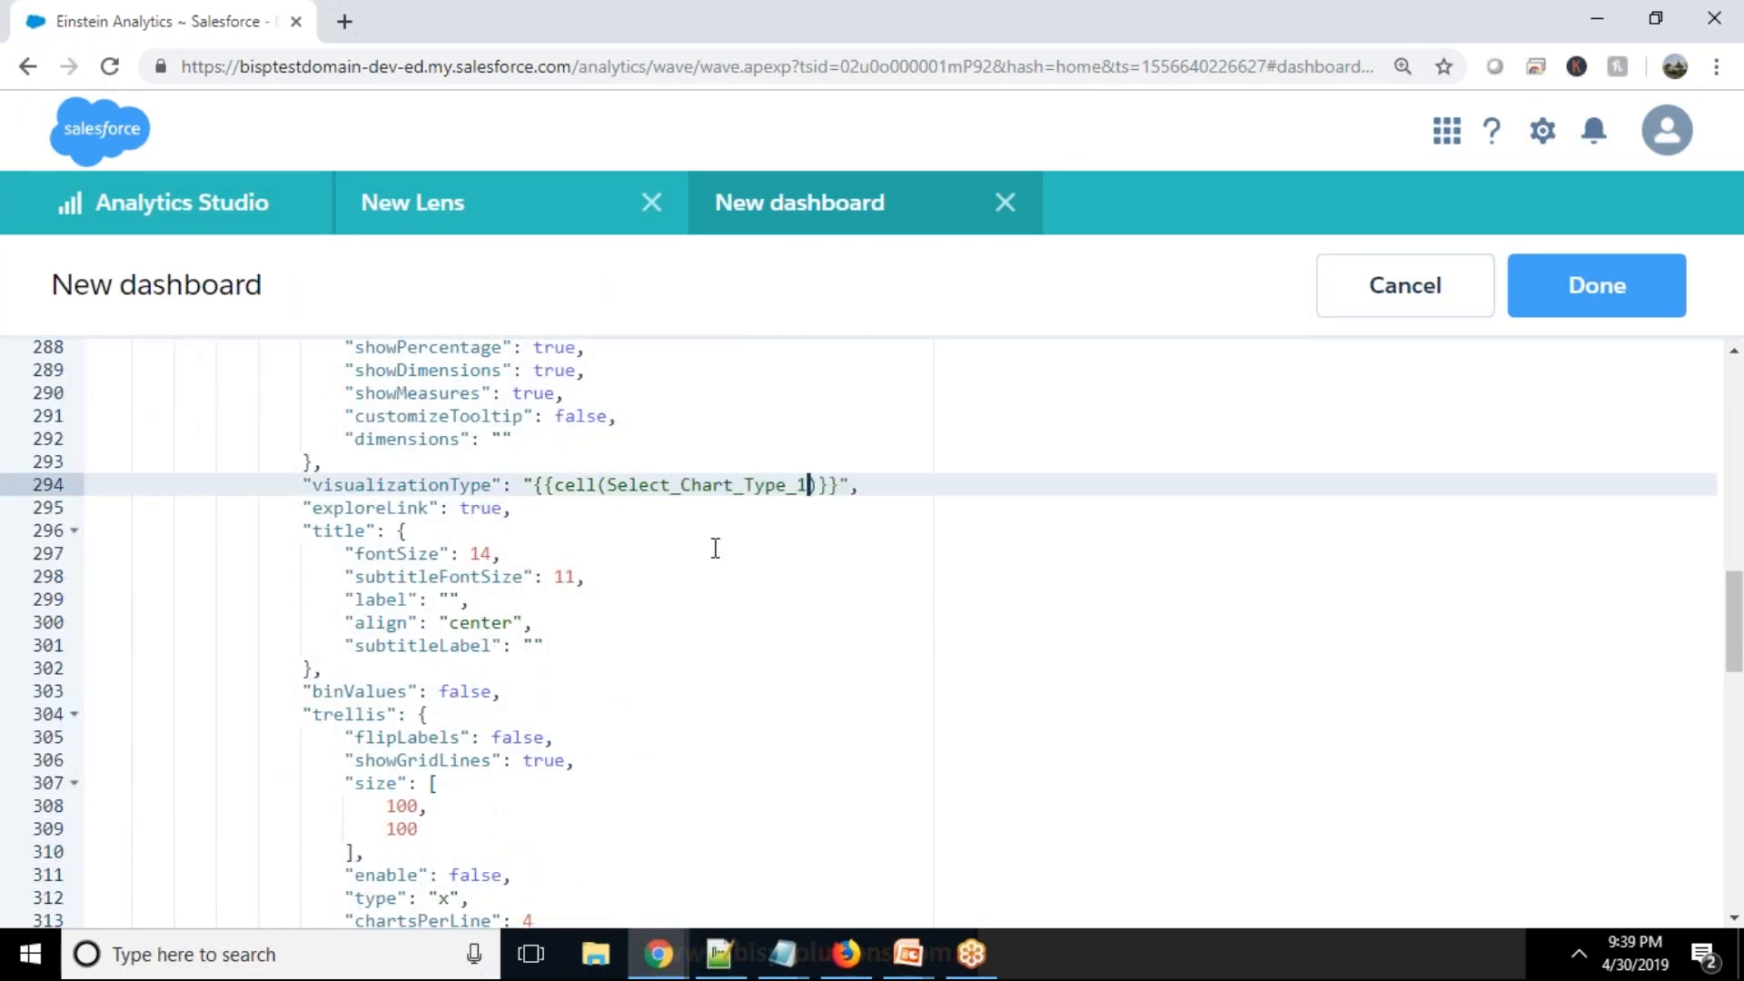
# Step: Complete the binding as {{cell(Select_Chart_Type_1.selection,0,\"value\").asString()}}
pyautogui.write('.selection,0,')
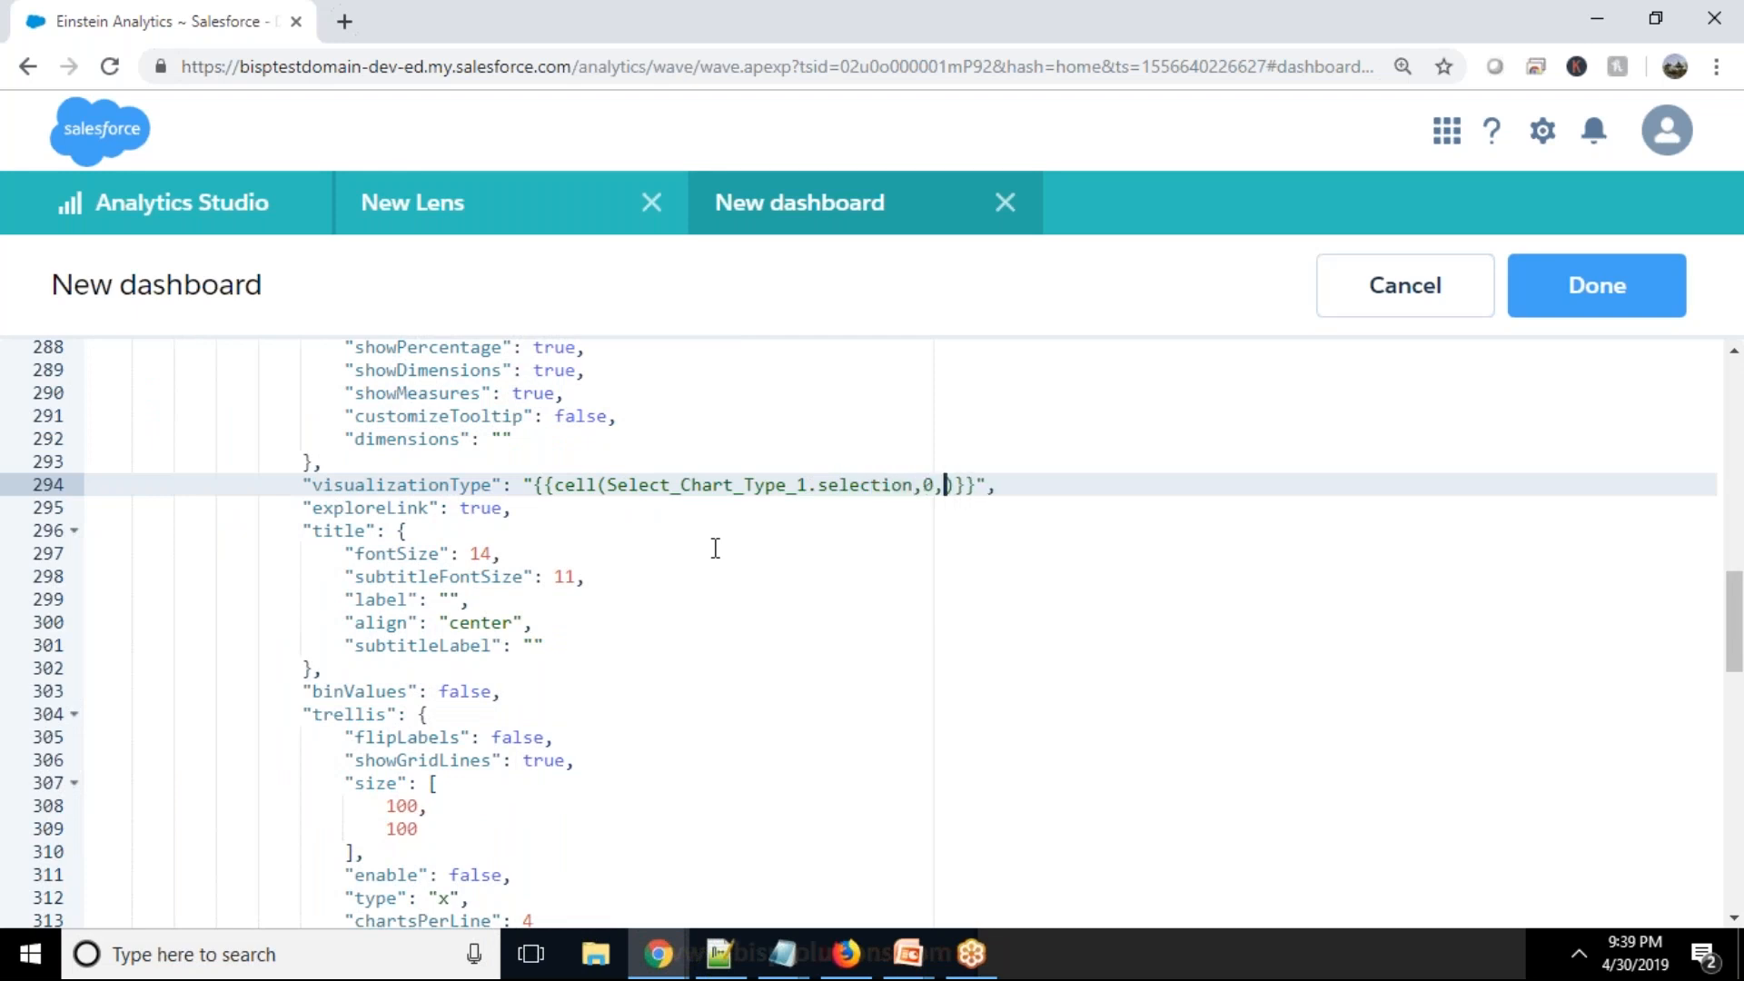
pyautogui.write('\\"value')
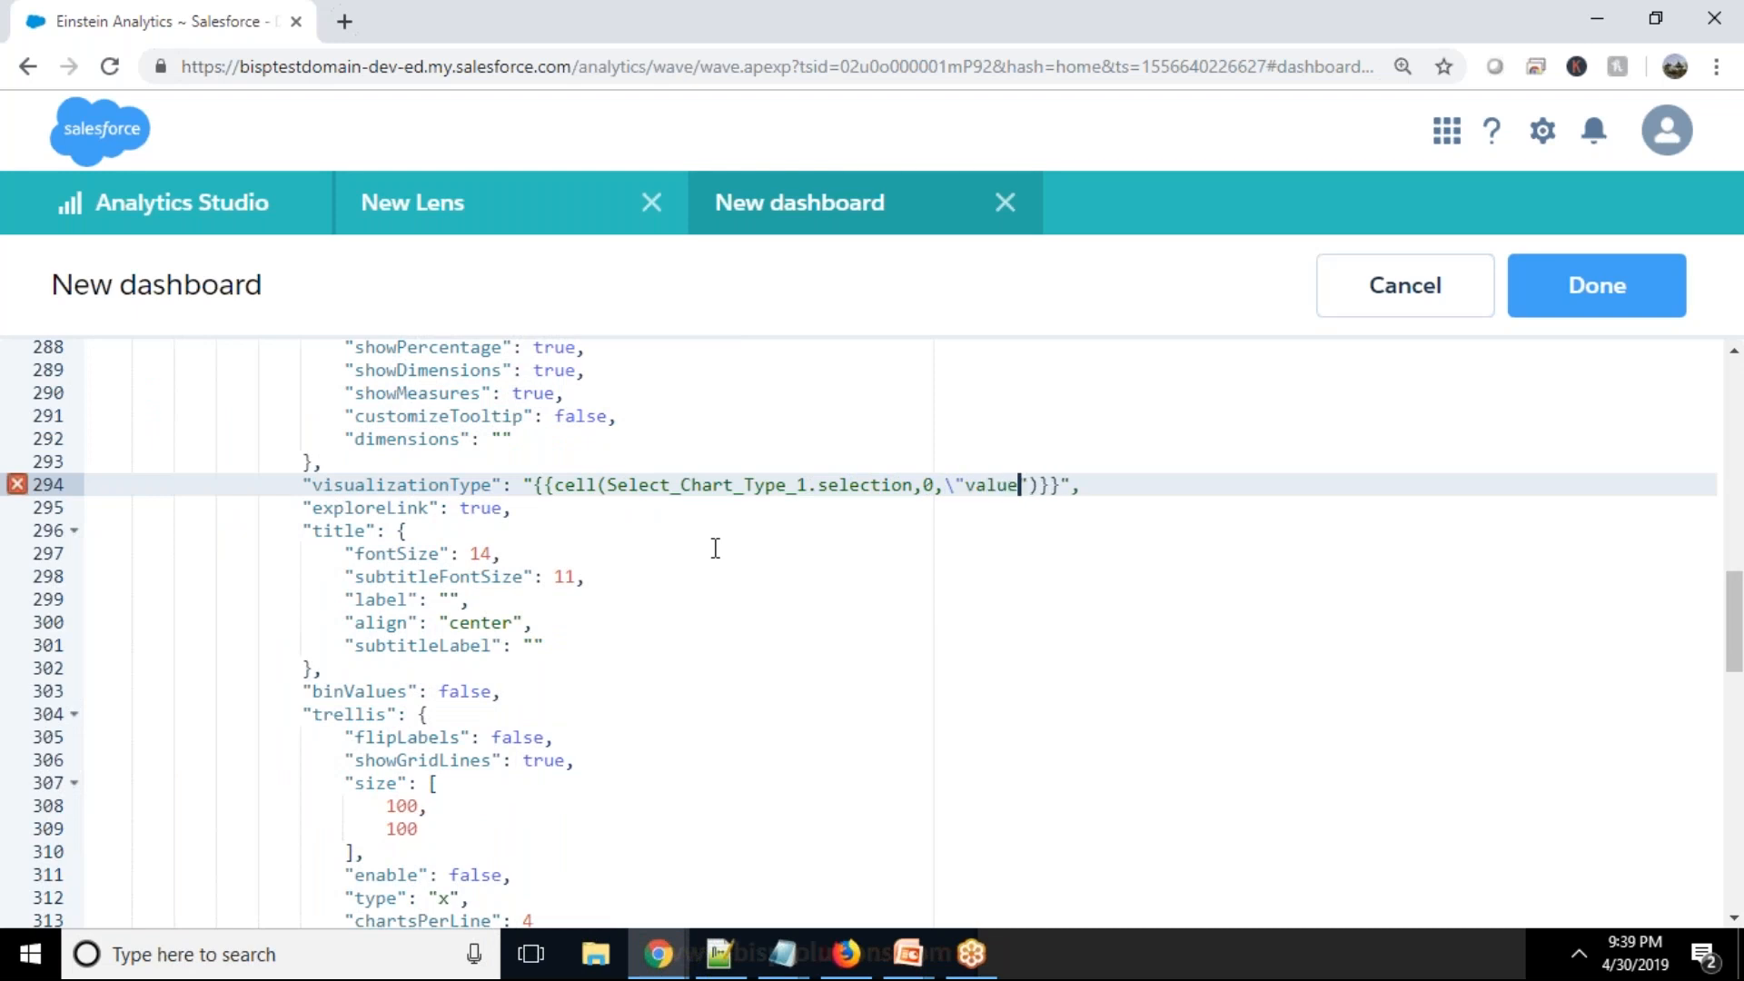
pyautogui.write('\\"')
pyautogui.press('Delete')
pyautogui.write('.asString()')
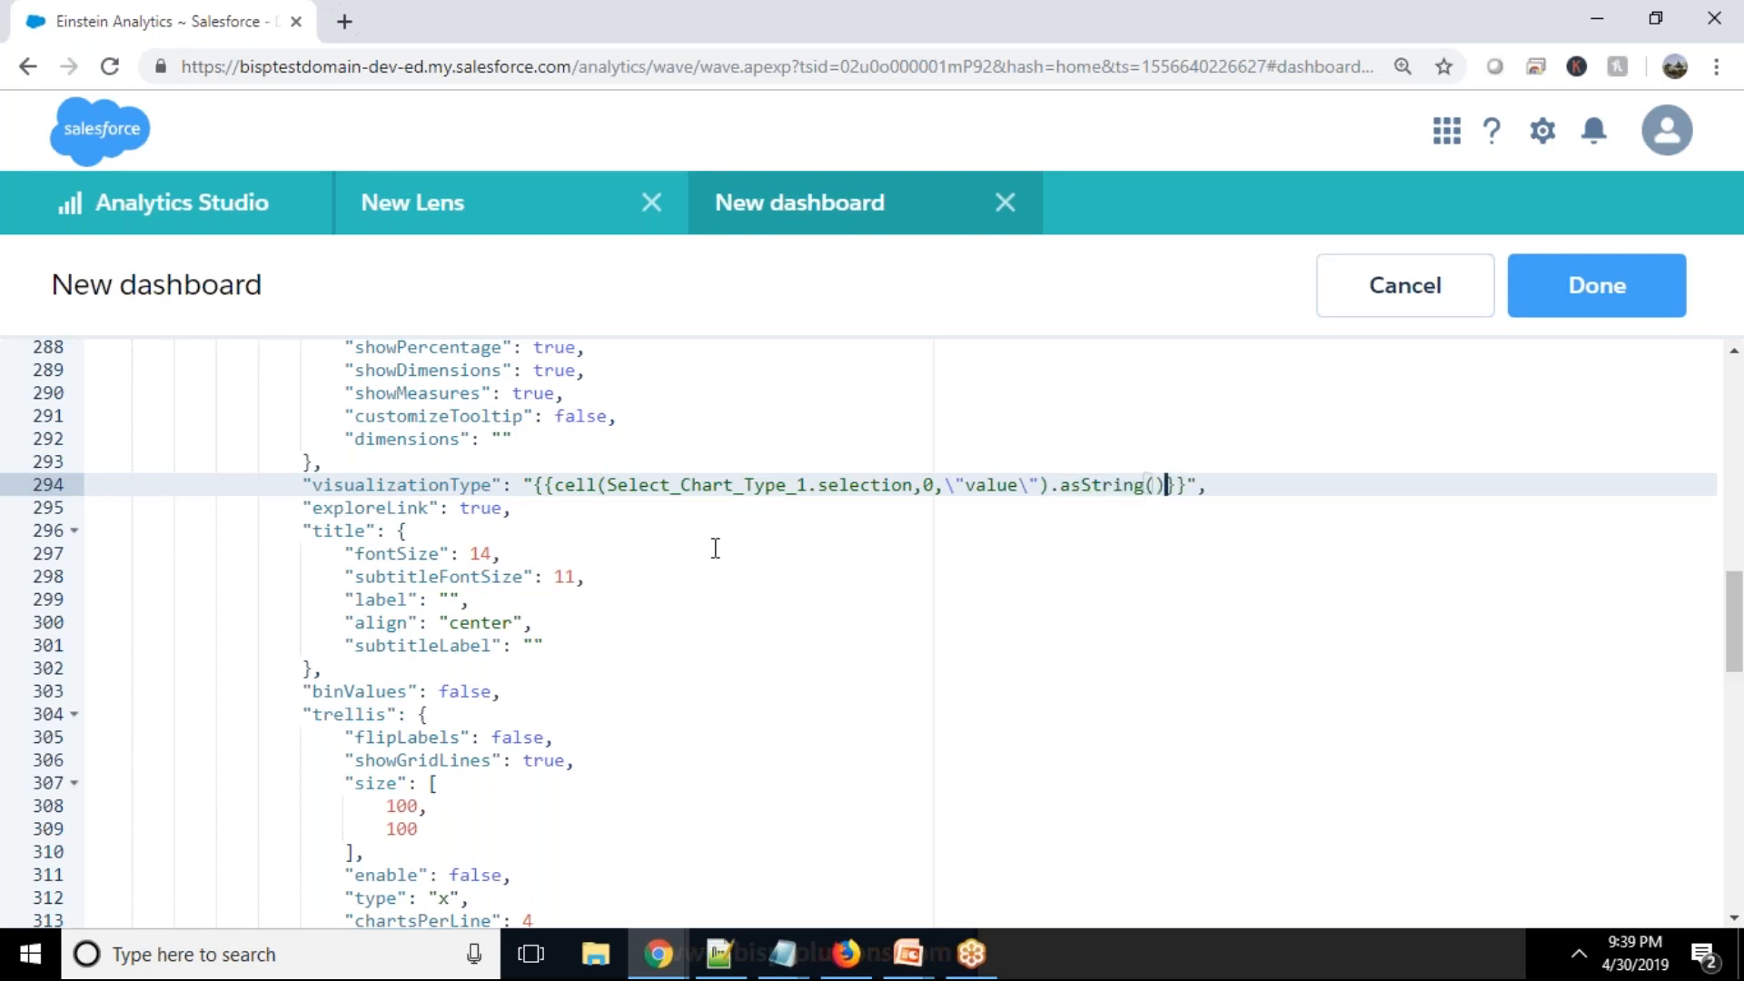
# Step: Replace the chart's columnMap object with an empty array named columns and apply the JSON changes
pyautogui.scroll(-4, 716, 548)
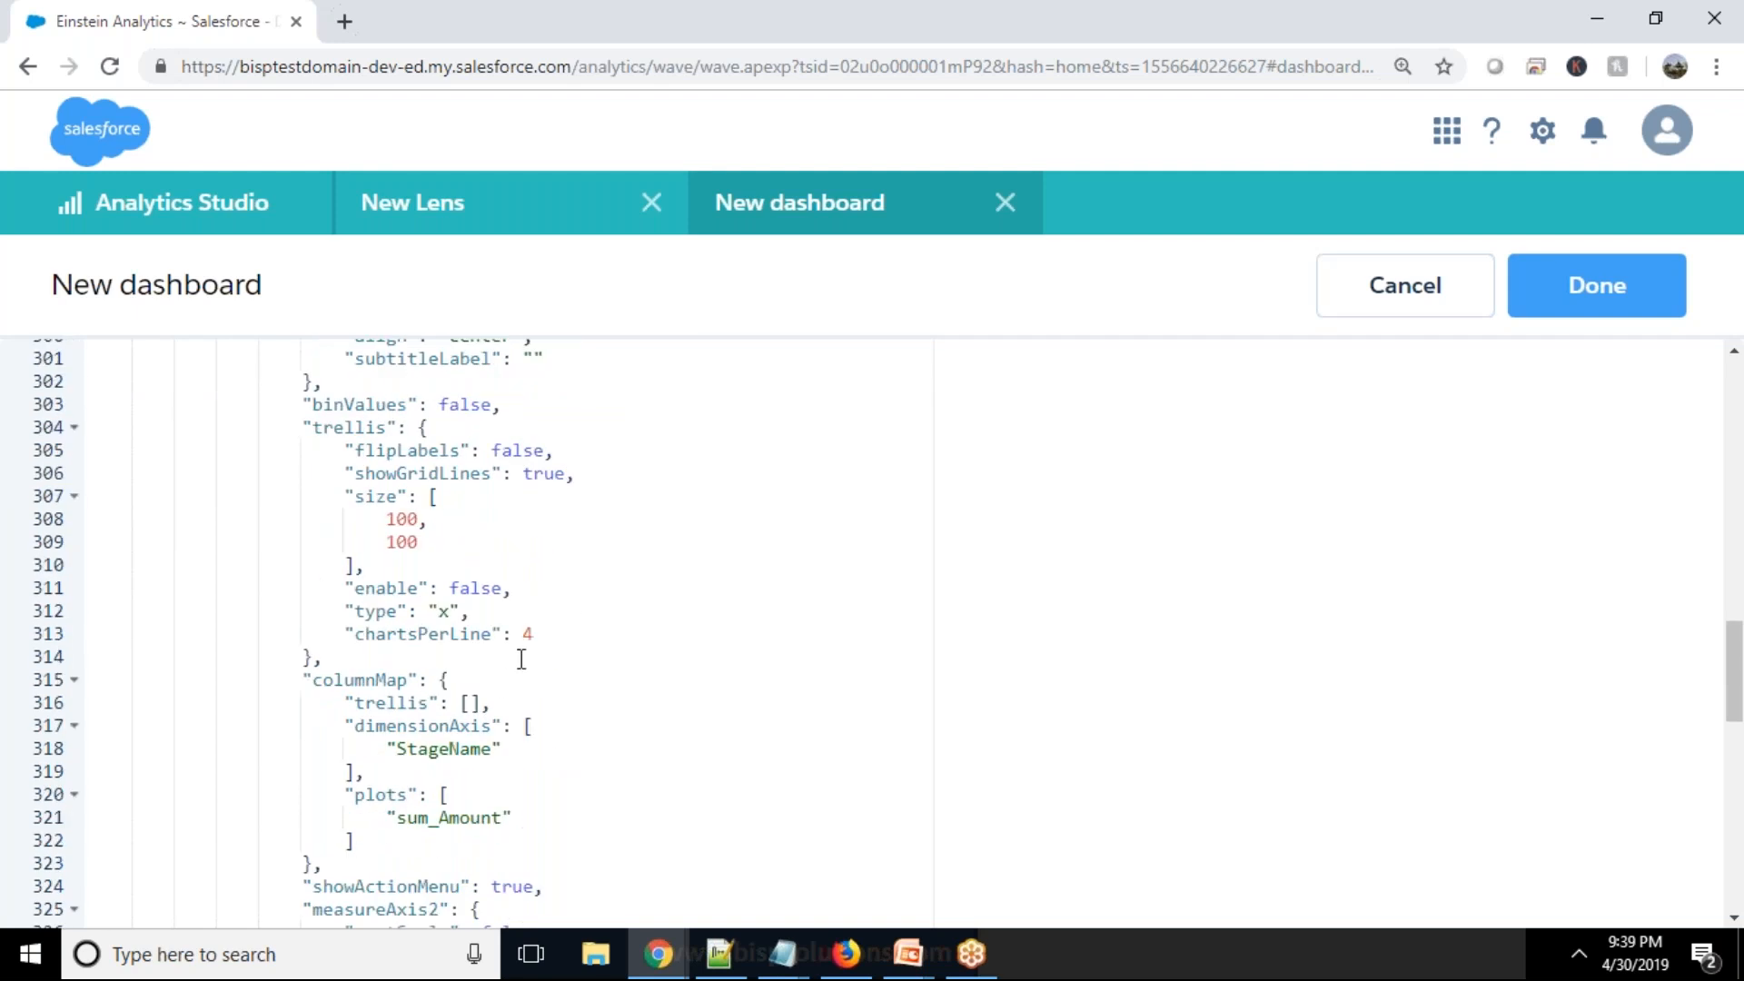
pyautogui.scroll(-2, 522, 658)
pyautogui.moveTo(436, 493); pyautogui.dragTo(312, 672)
pyautogui.press('BackSpace')
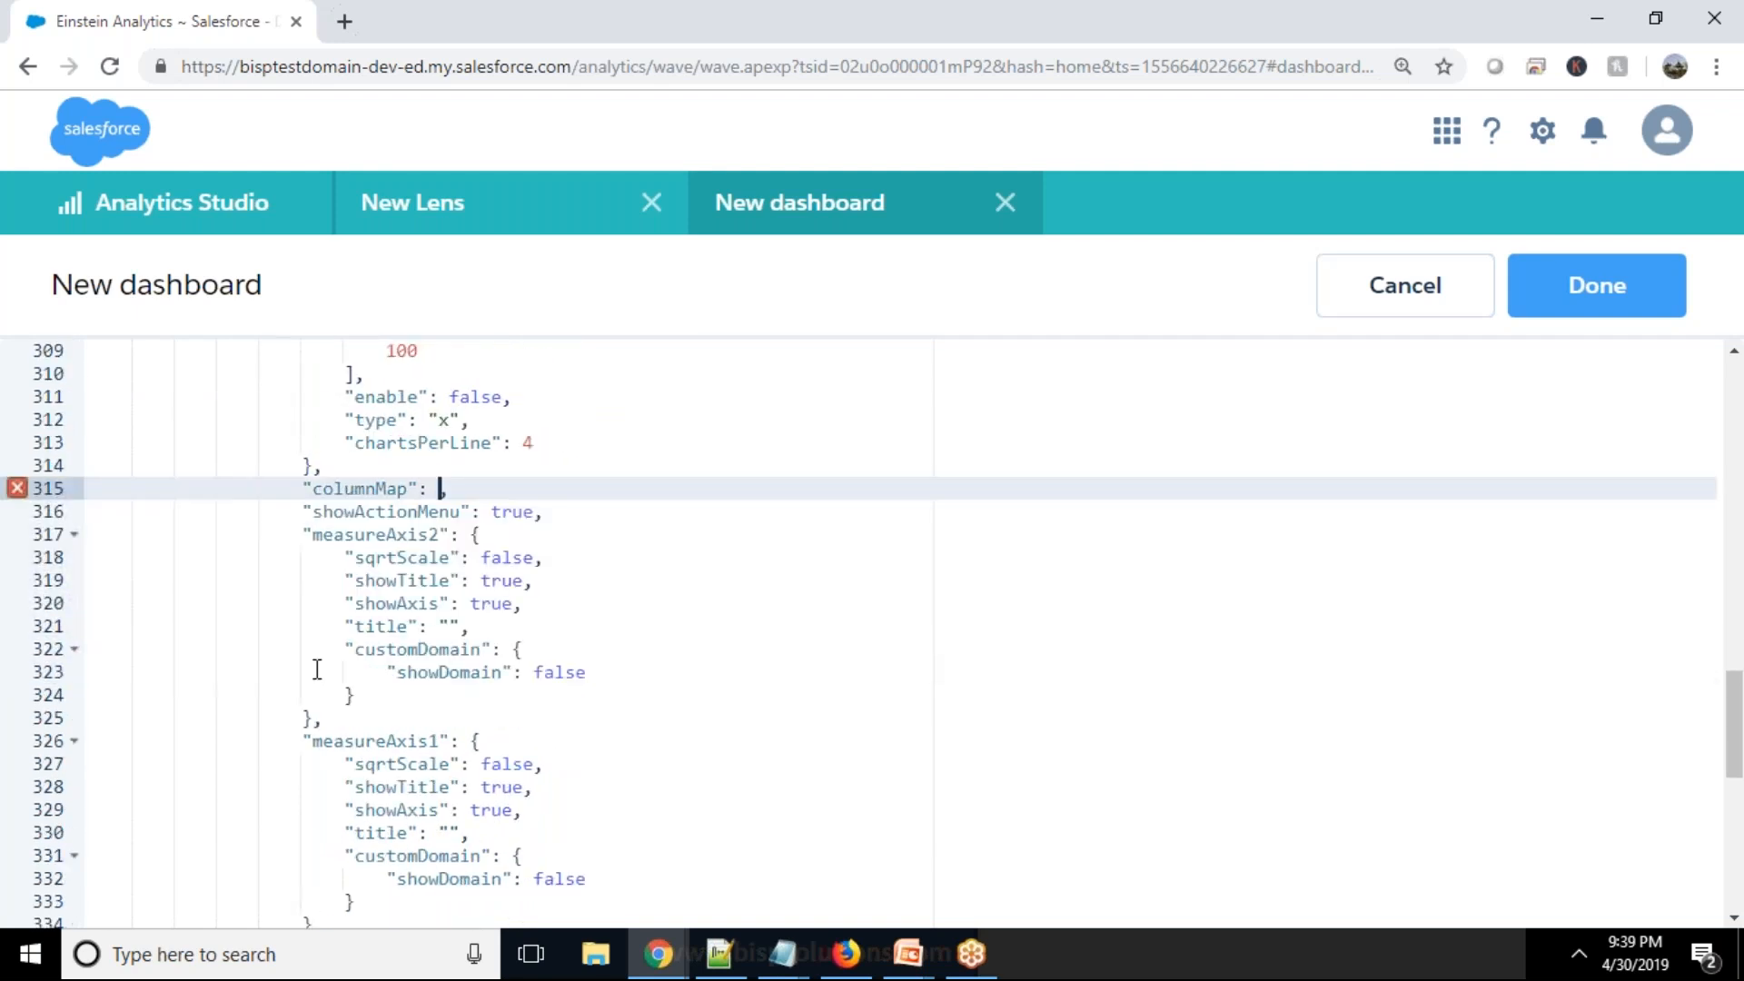
pyautogui.write('[]')
pyautogui.click(404, 495)
pyautogui.press('BackSpace')
pyautogui.press('BackSpace')
pyautogui.press('BackSpace')
pyautogui.press('BackSpace')
pyautogui.write('ns')
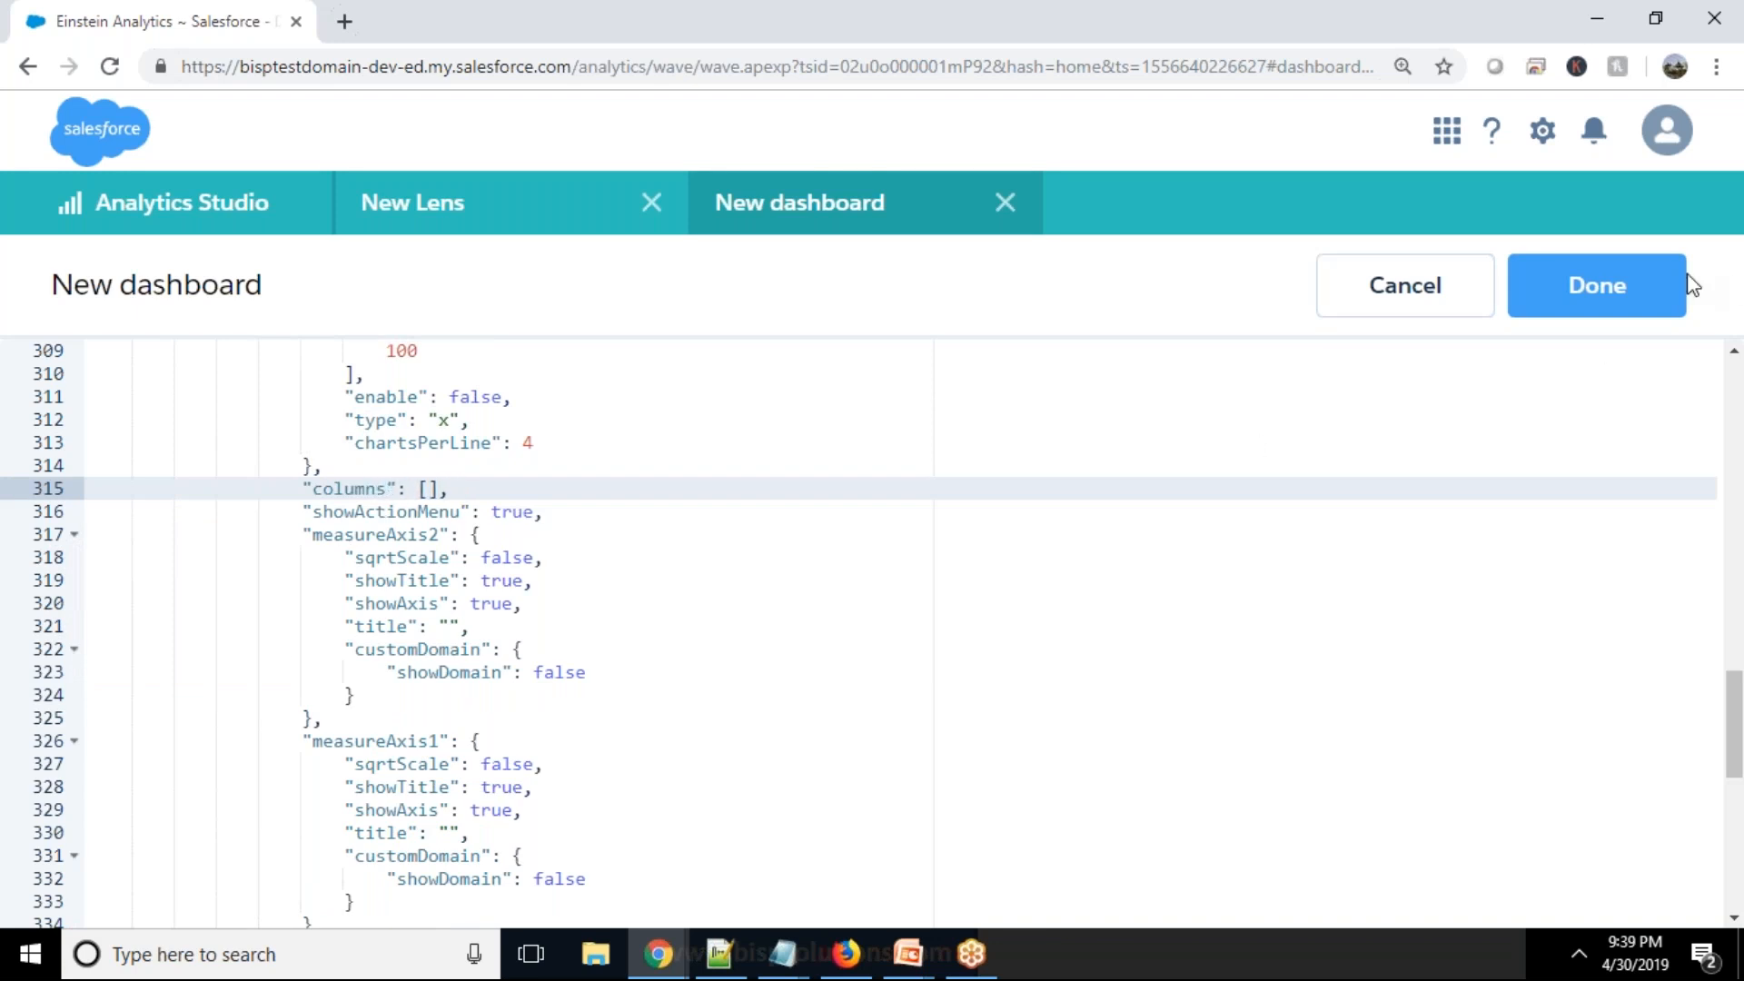
pyautogui.hotkey('ctrl', '+')
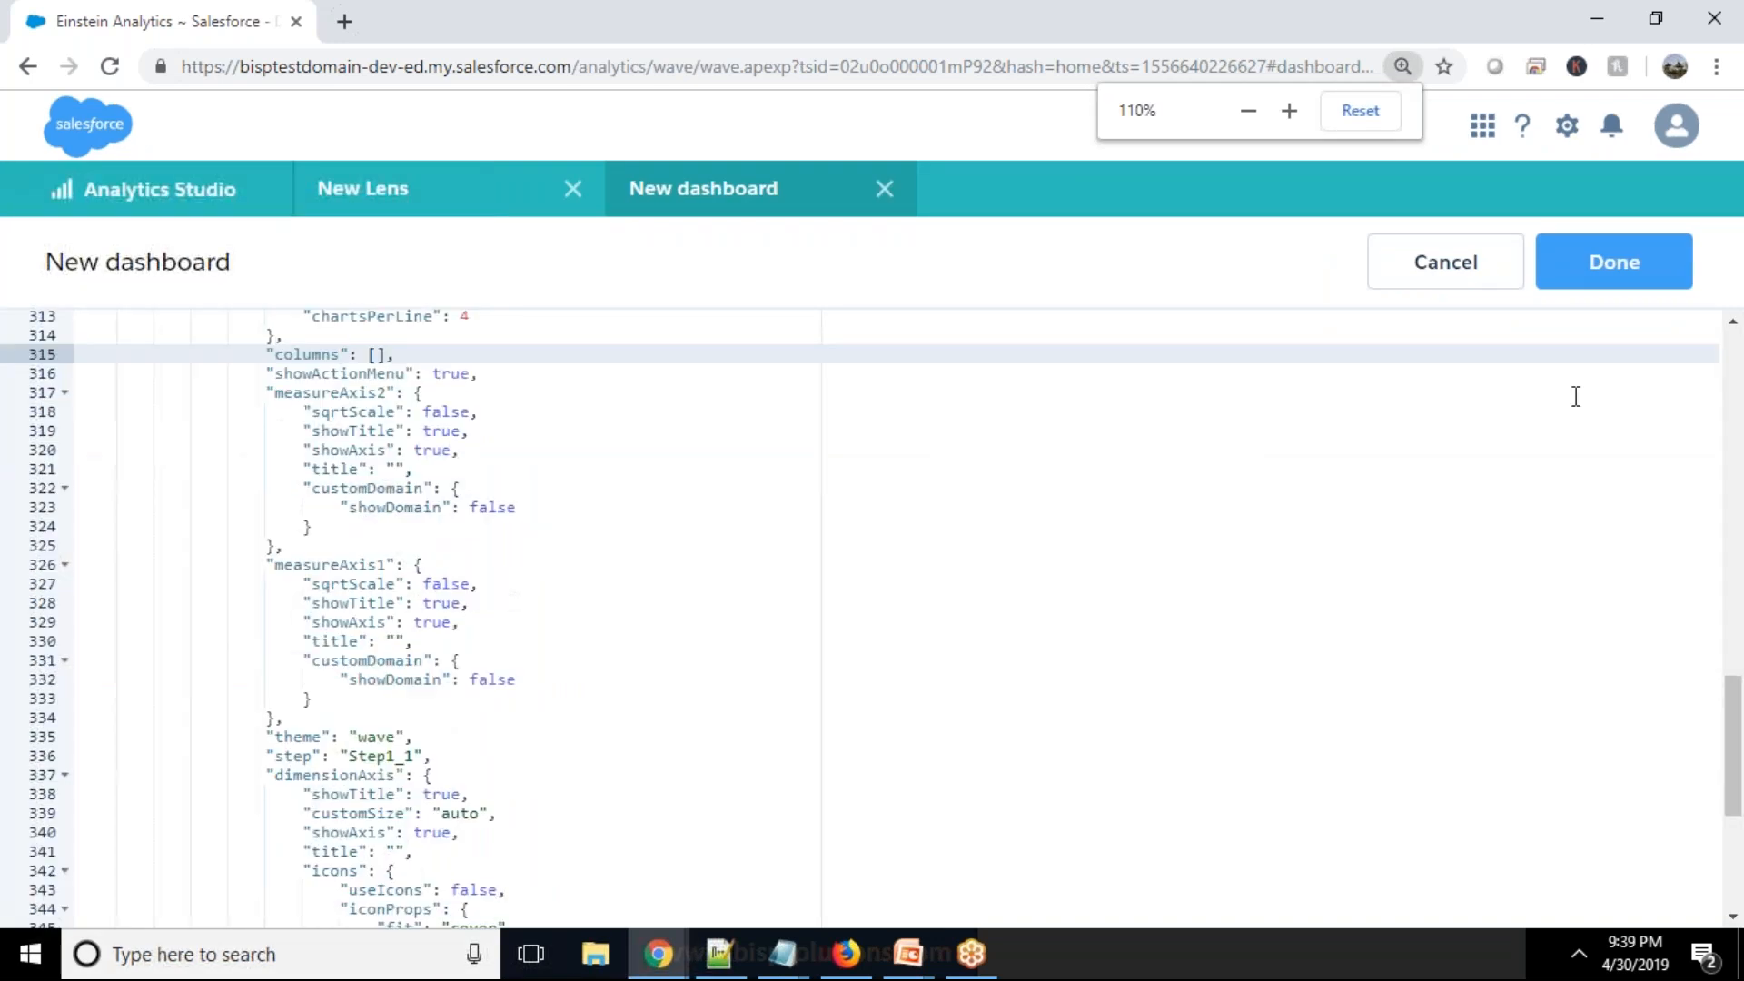
pyautogui.click(1612, 289)
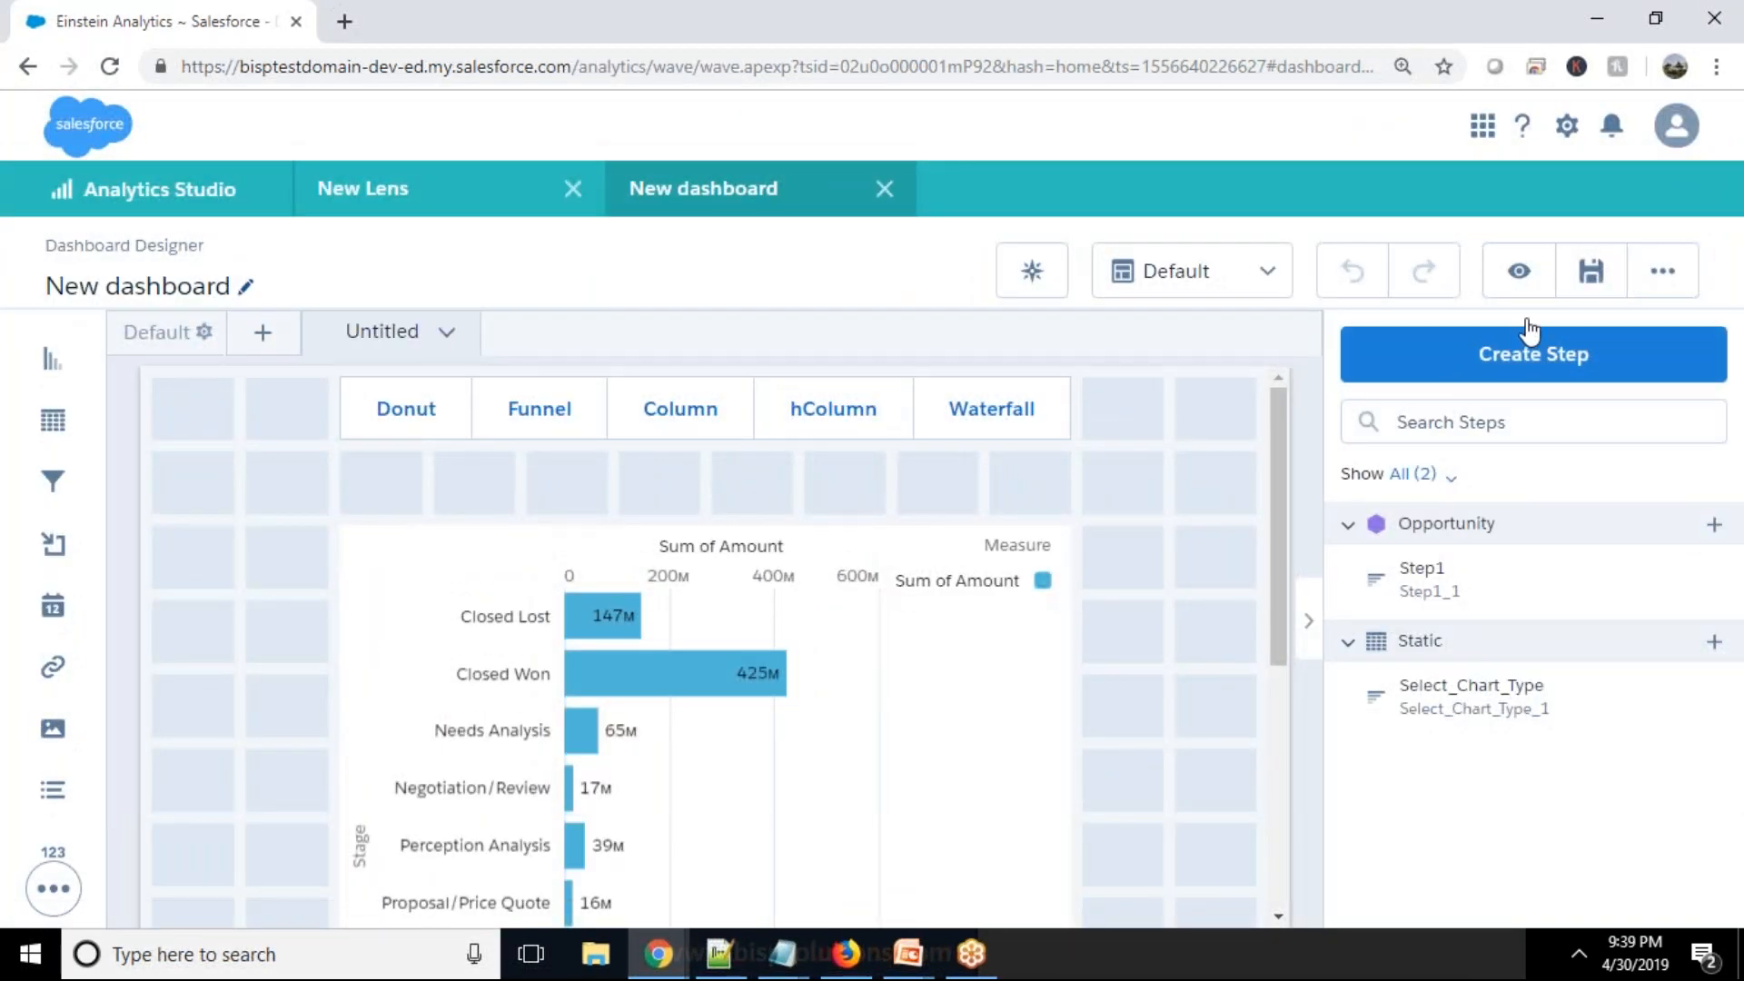
# Step: Preview the dashboard and test the chart with the hColumn, Funnel, Donut, Waterfall and Column toggle options
pyautogui.click(1520, 274)
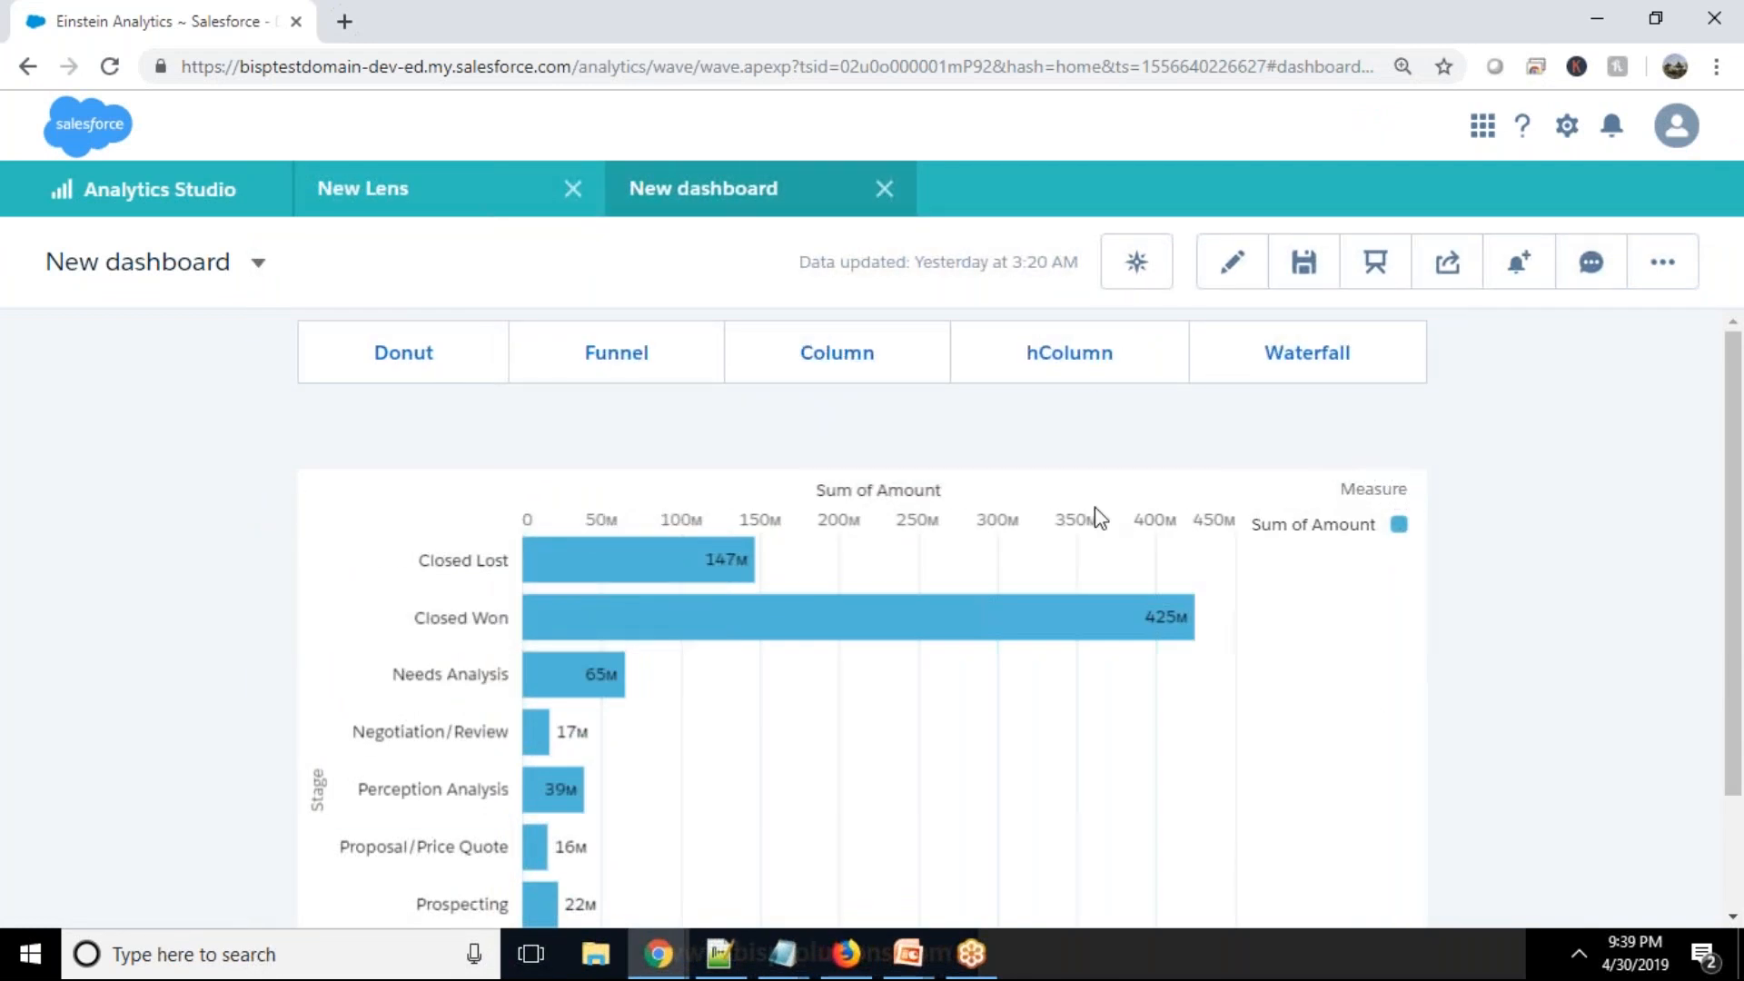
pyautogui.click(1029, 381)
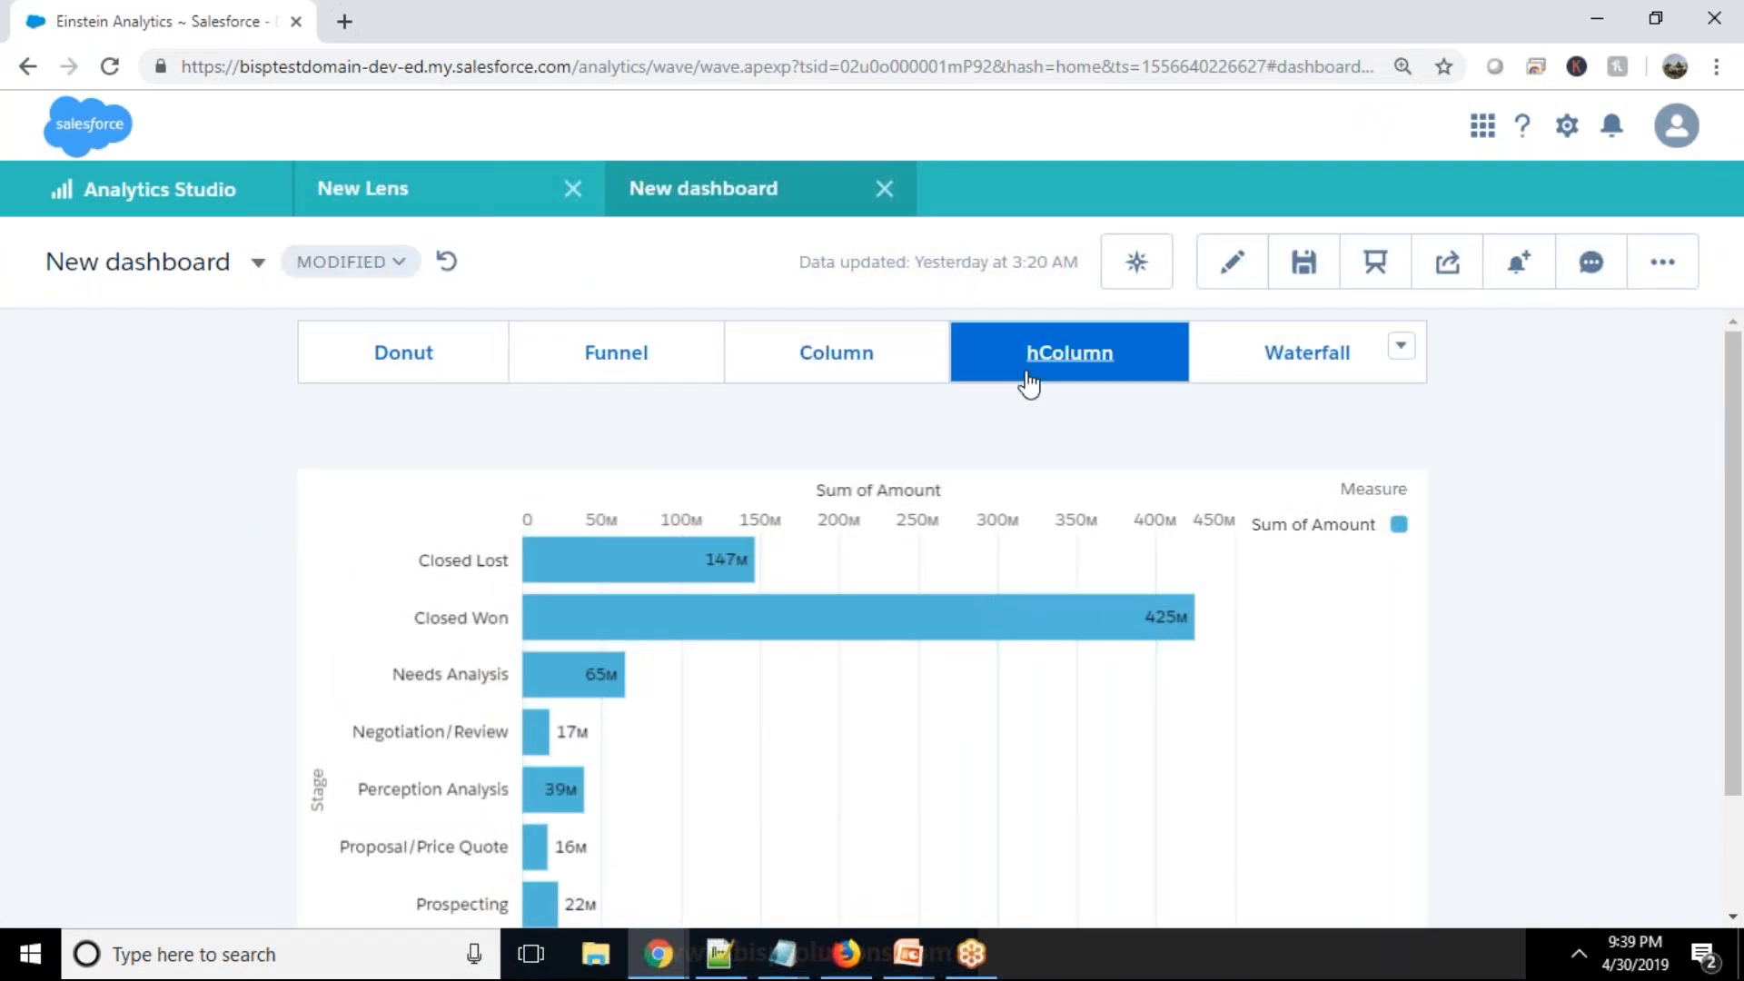
pyautogui.click(596, 382)
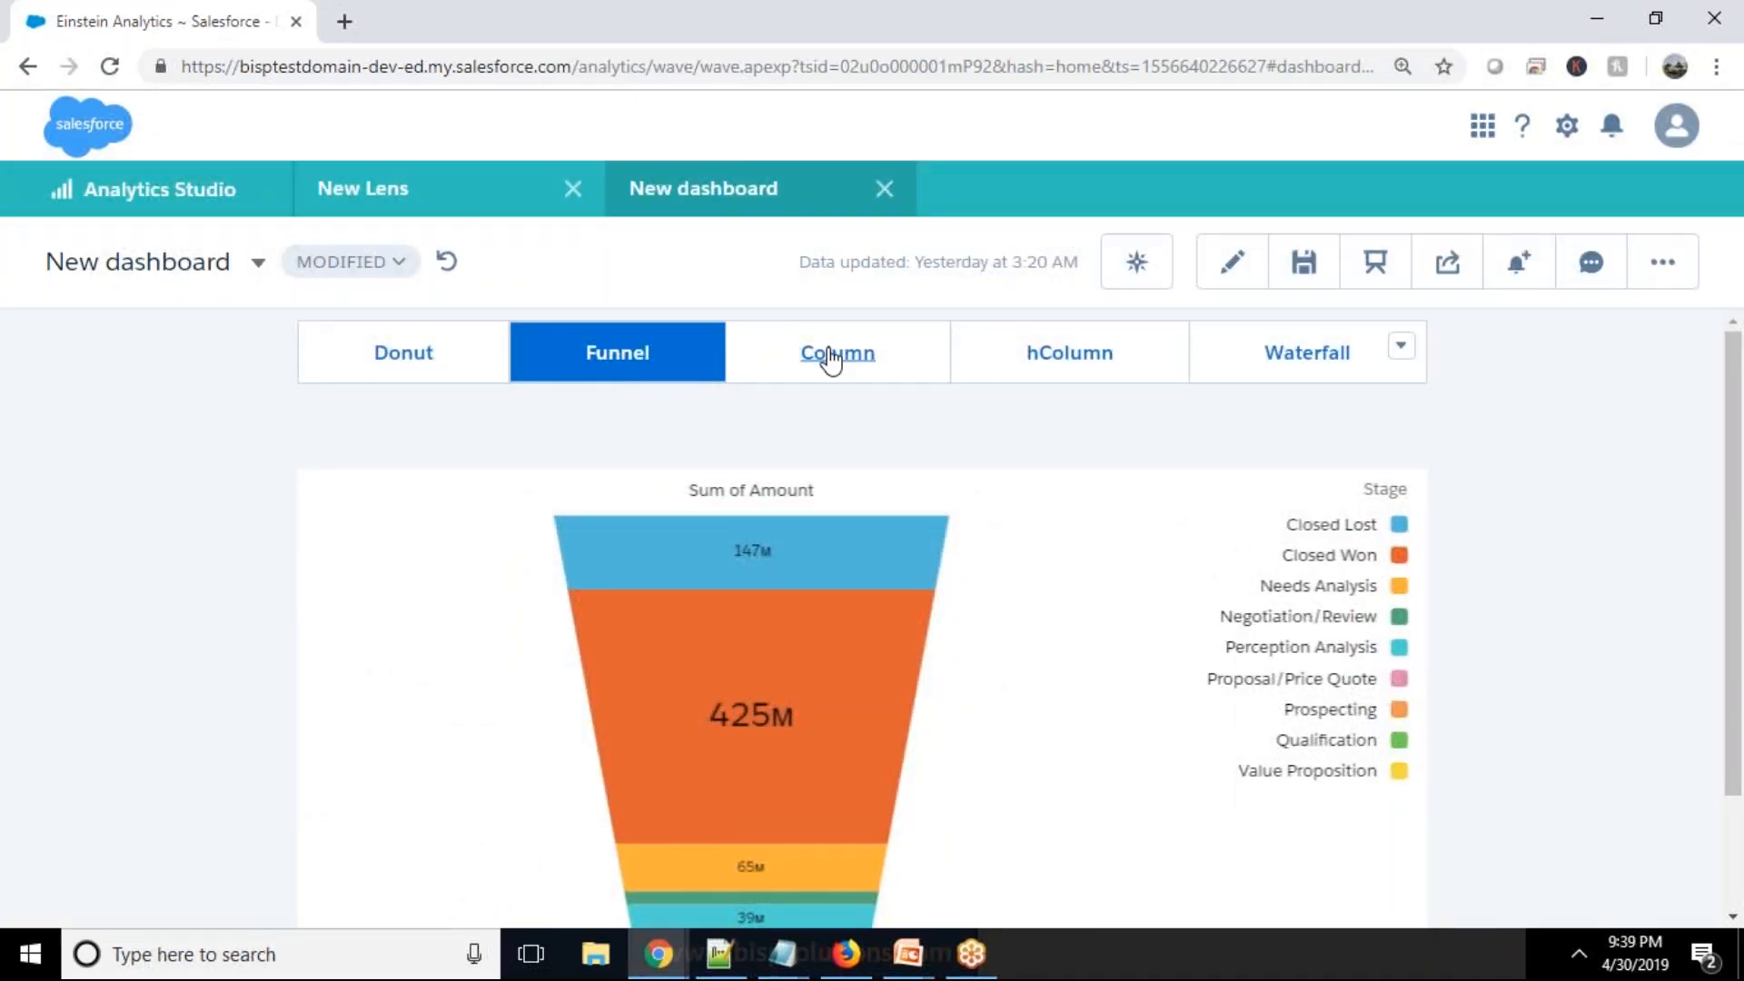
pyautogui.scroll(-2, 863, 636)
pyautogui.hotkey('ctrl', '-')
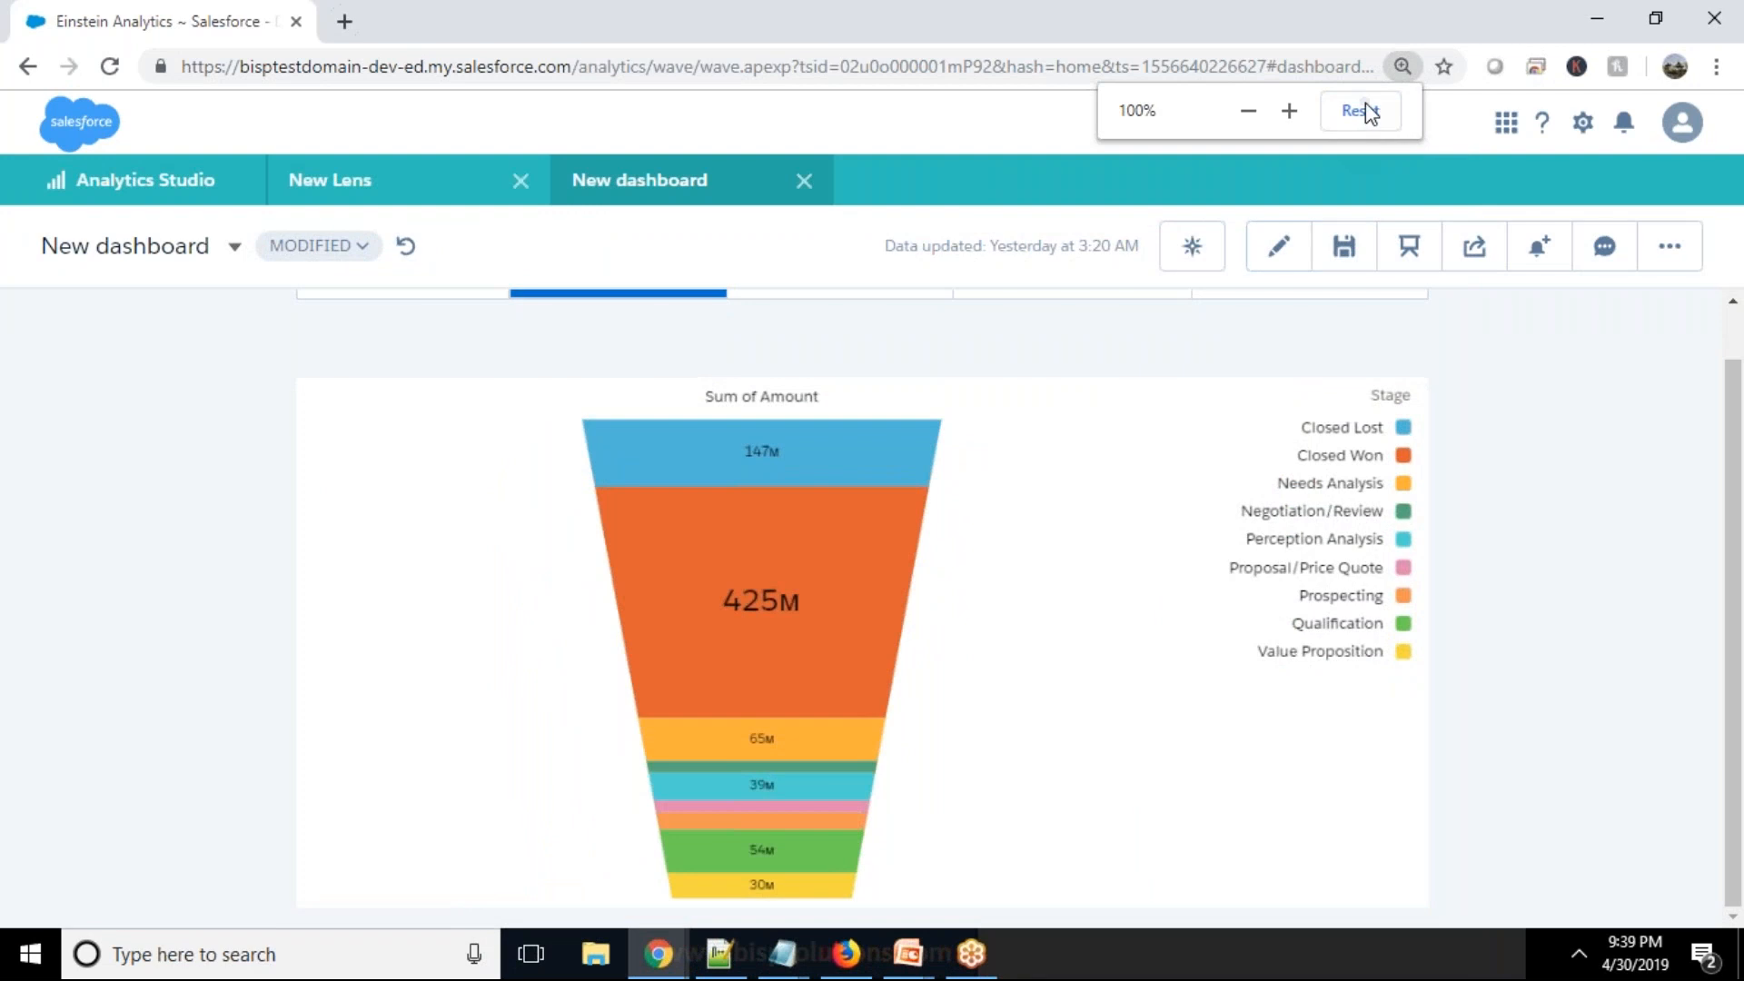
pyautogui.scroll(1, 517, 472)
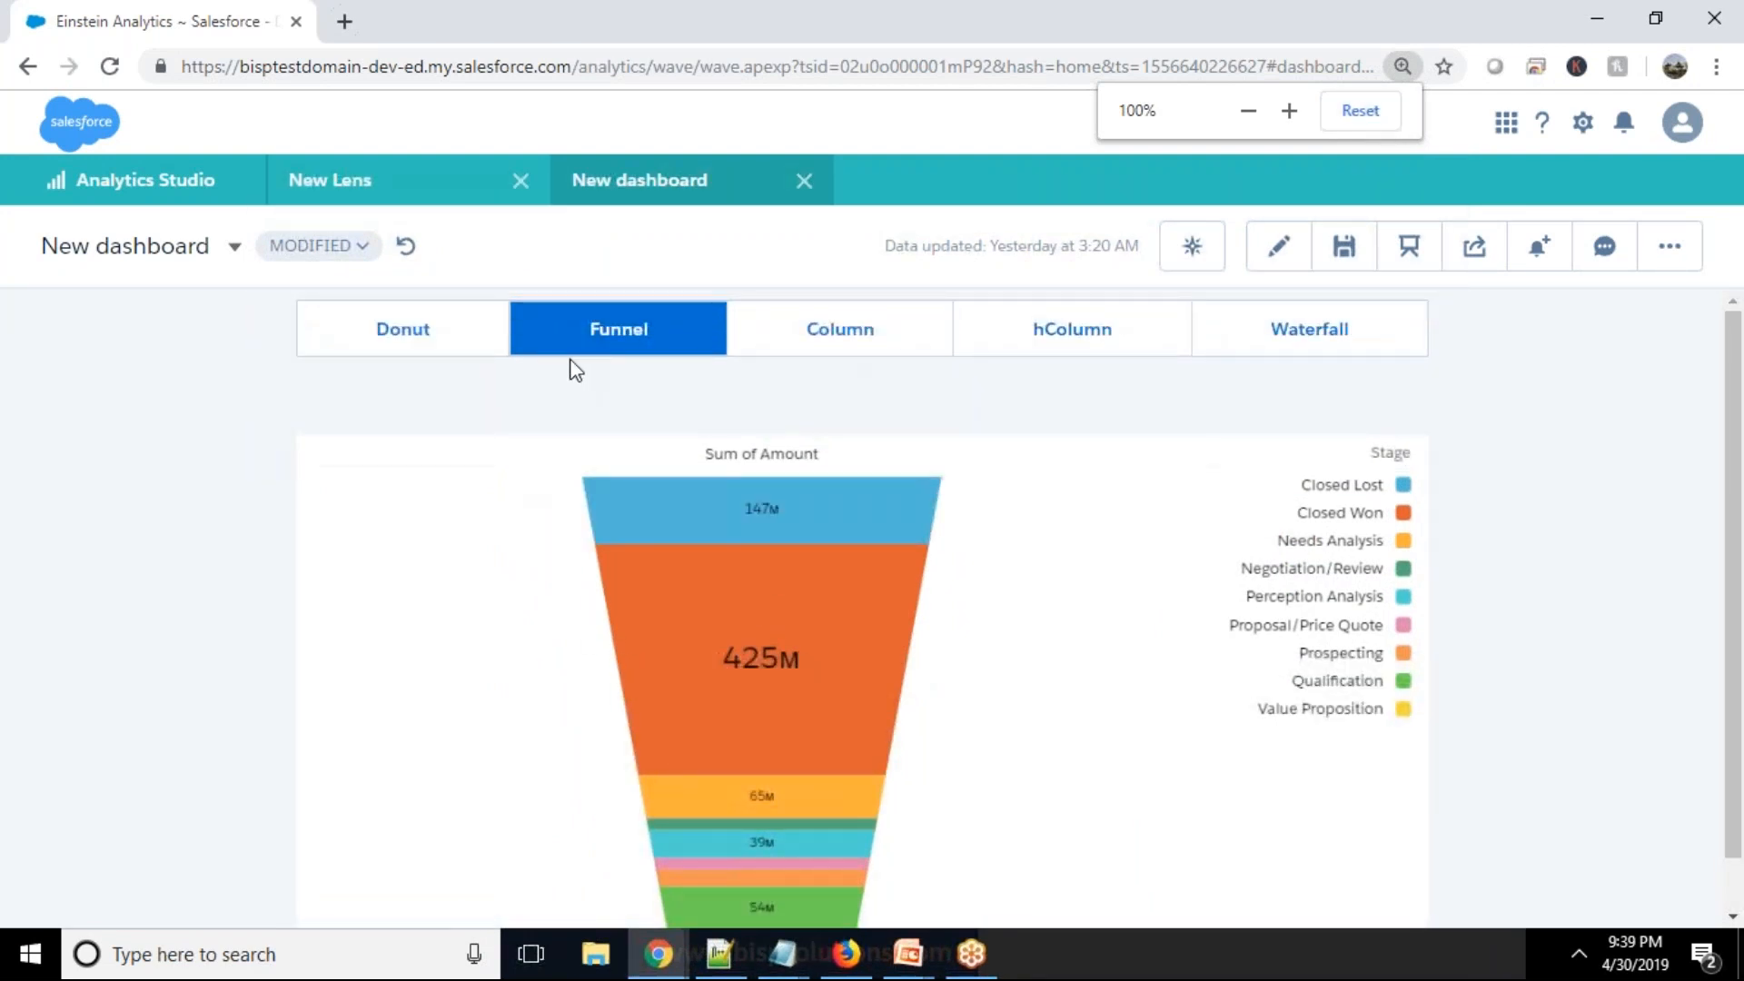
pyautogui.click(362, 336)
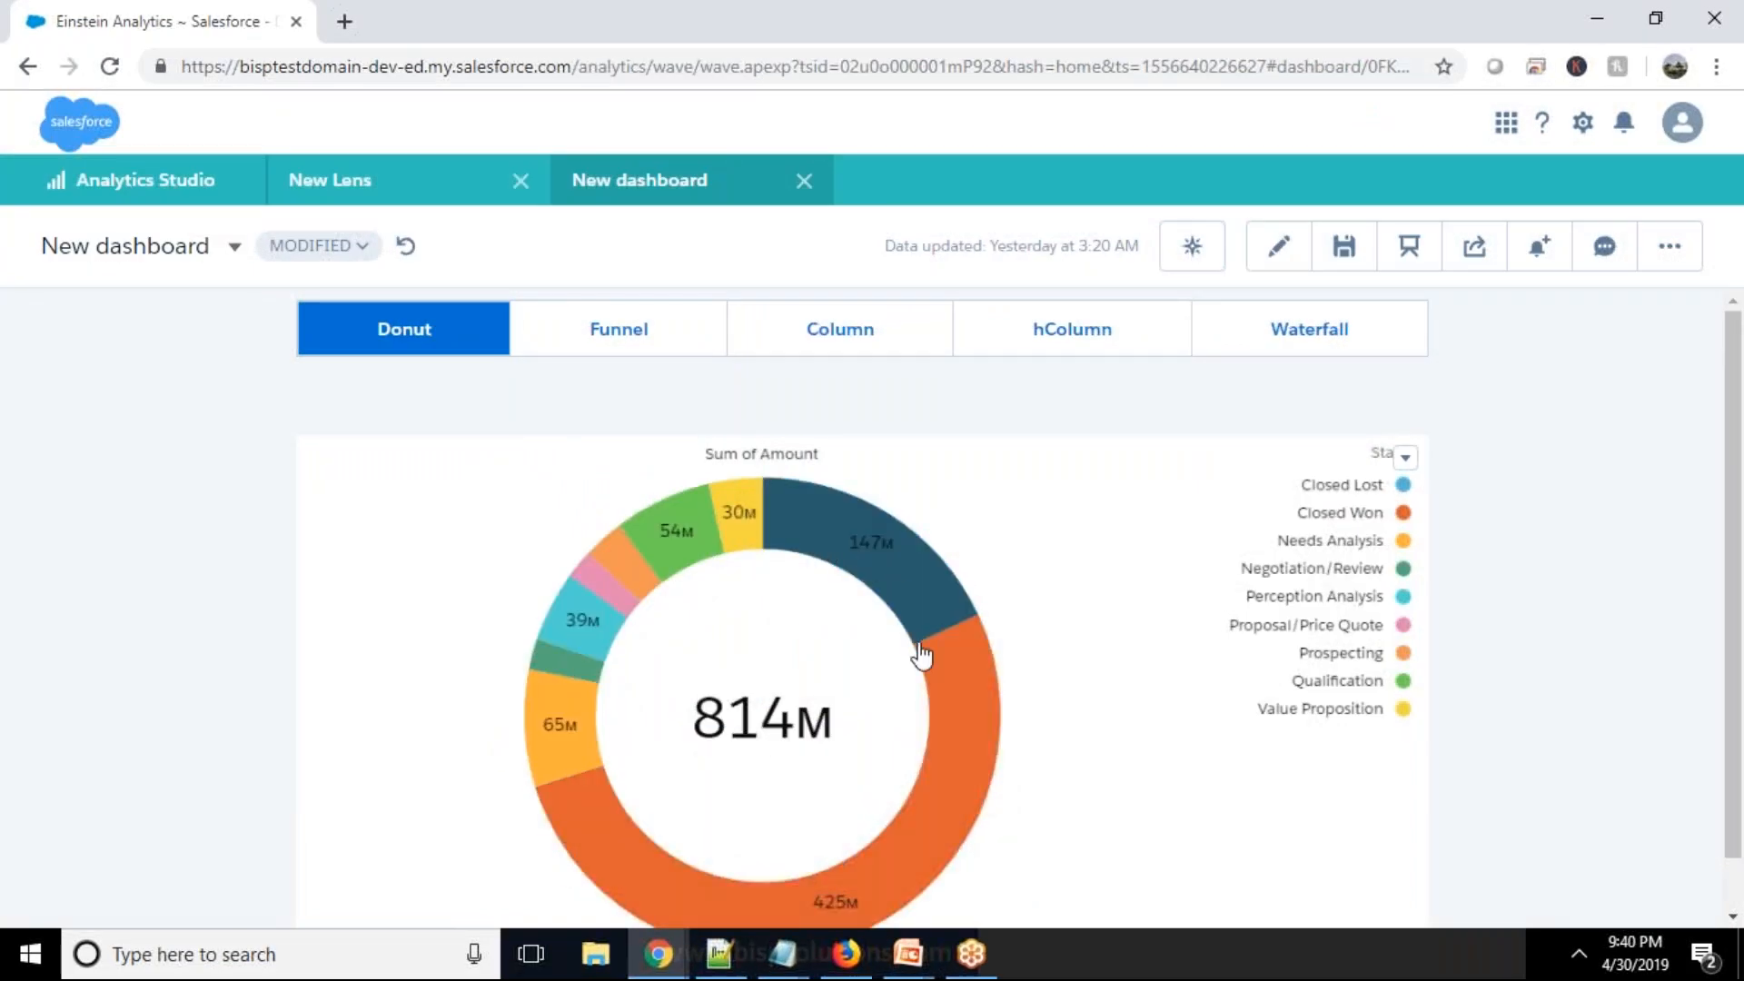
pyautogui.click(1304, 346)
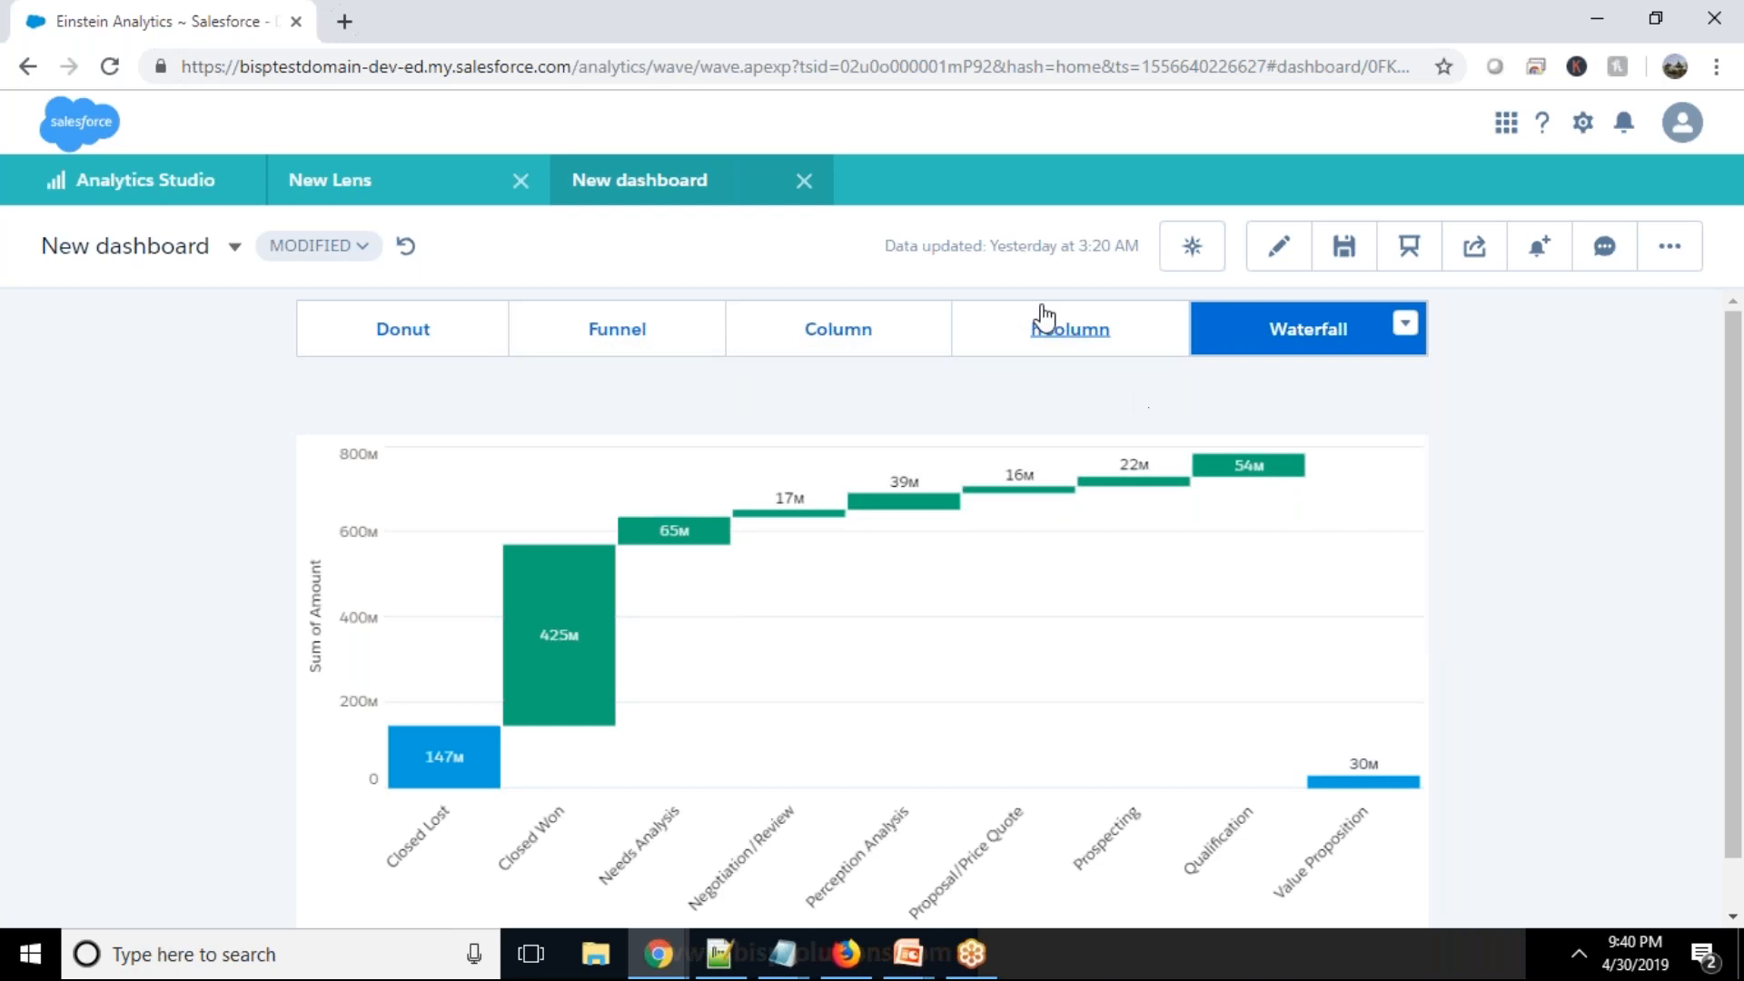
pyautogui.click(1045, 341)
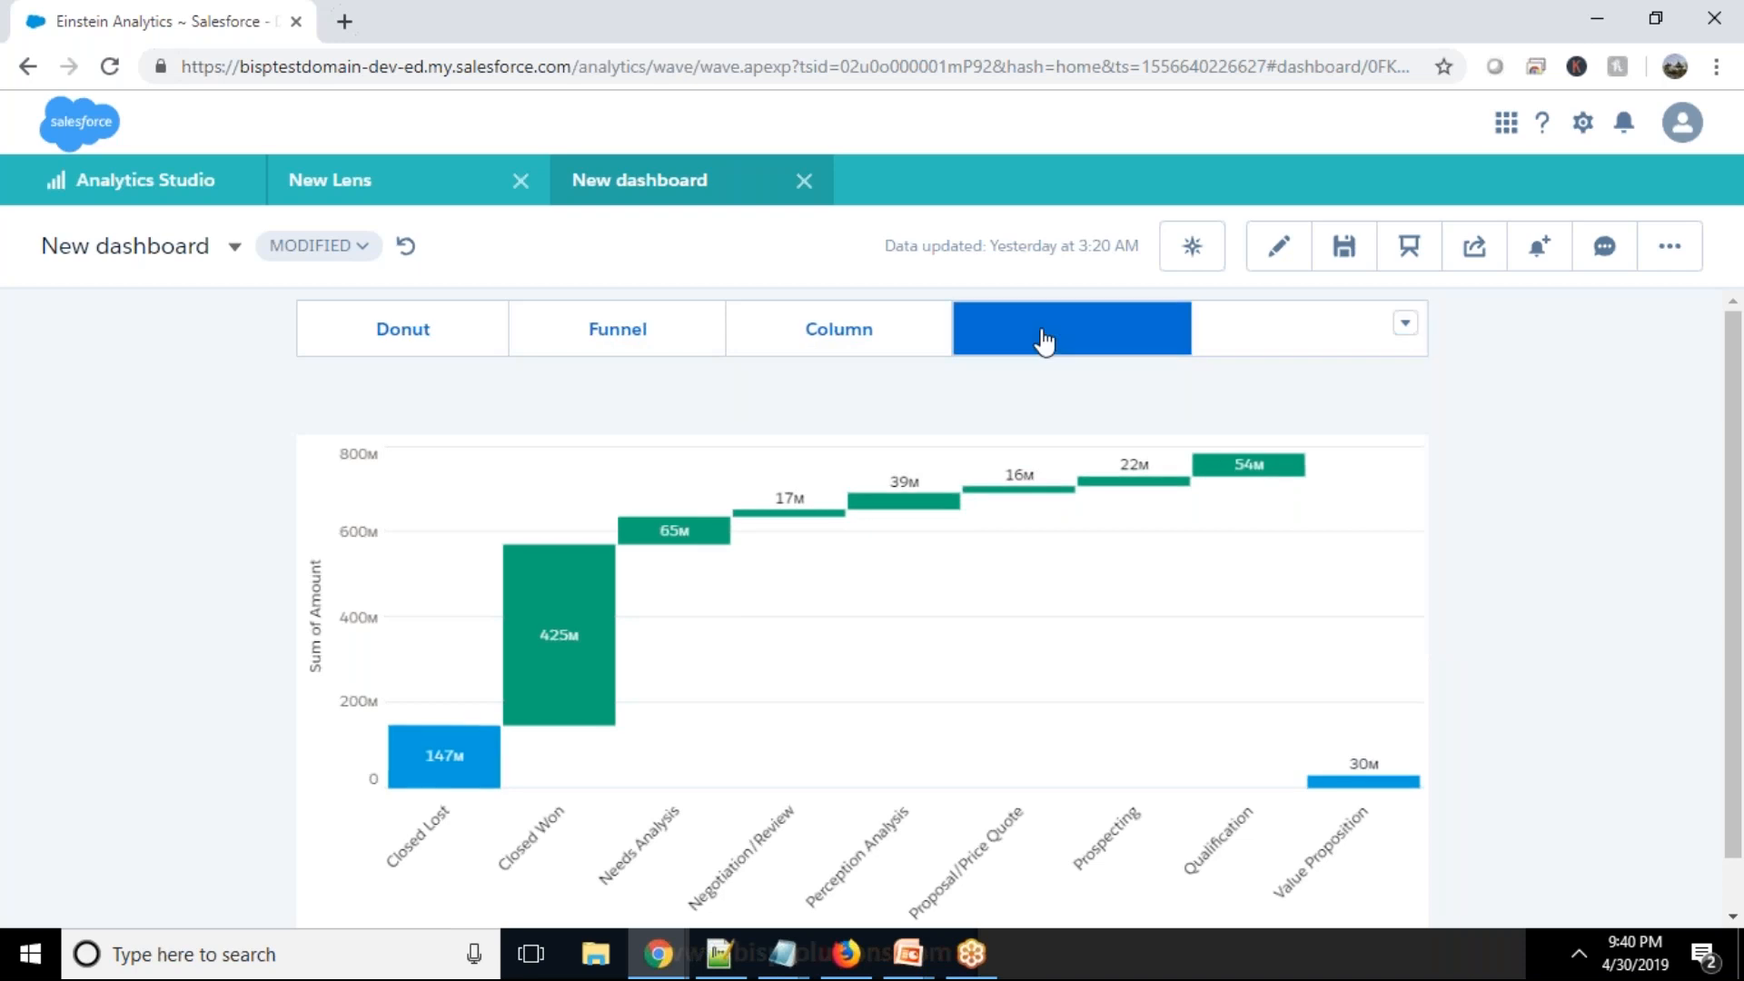
pyautogui.click(813, 341)
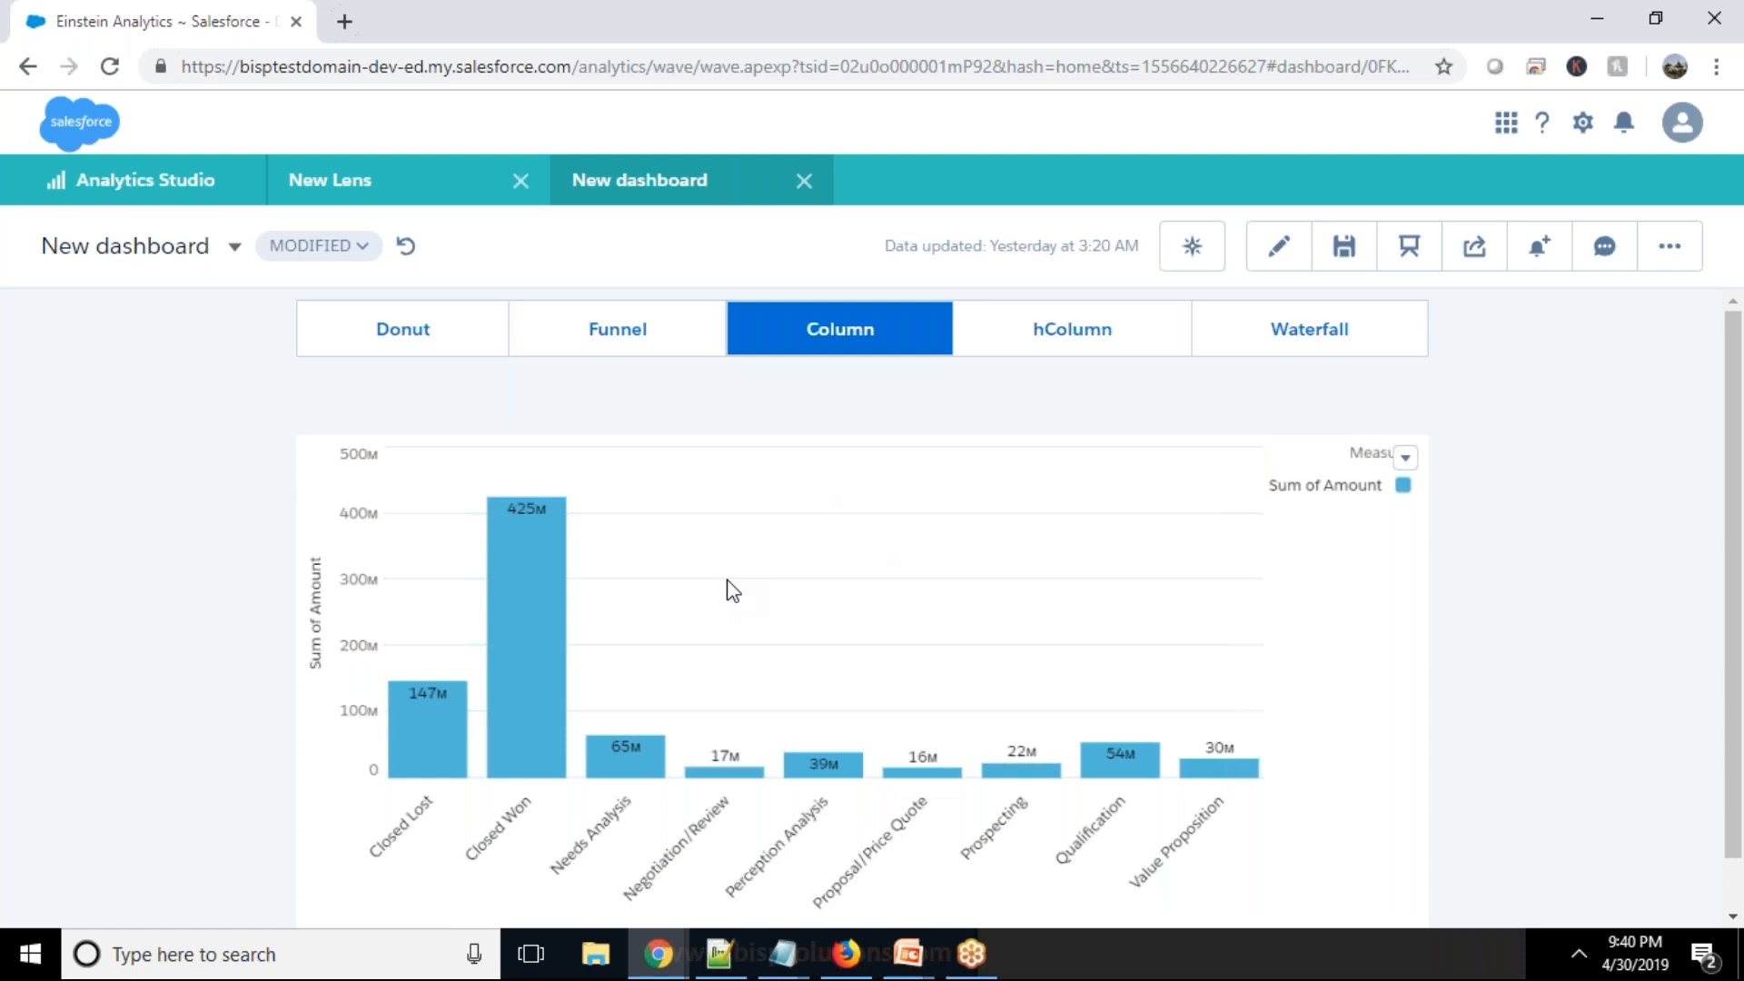
# Step: Switch to the PowerPoint presentation
pyautogui.click(920, 968)
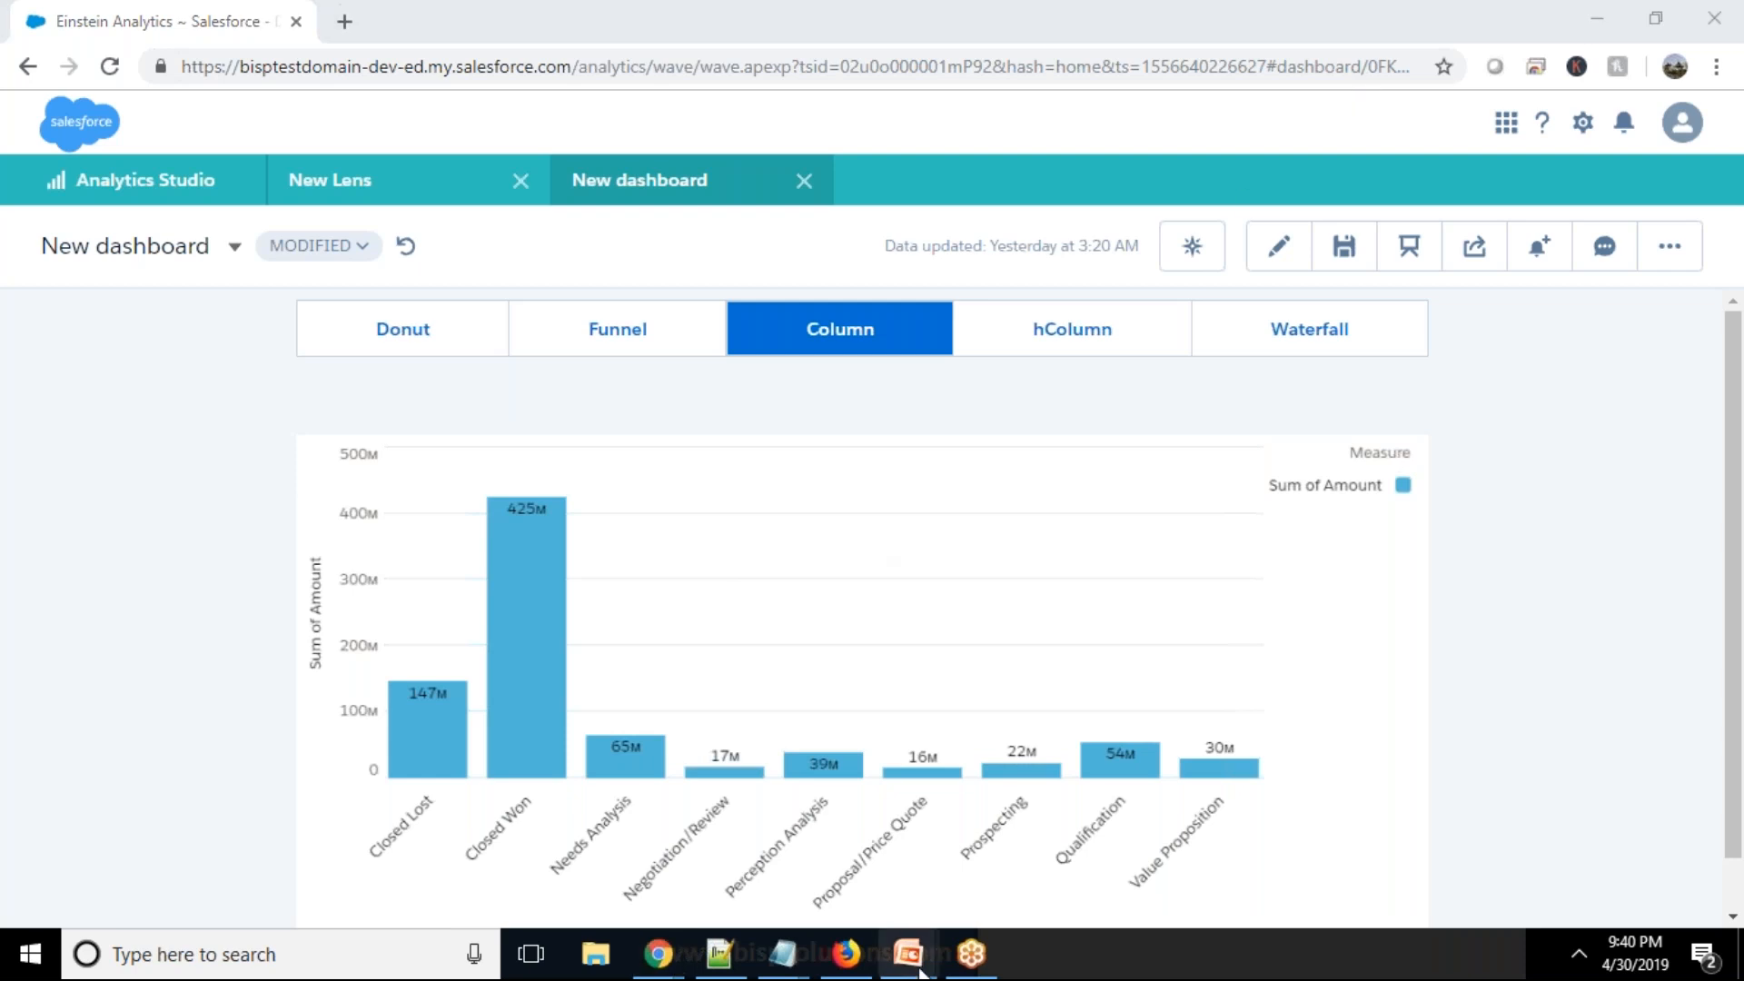